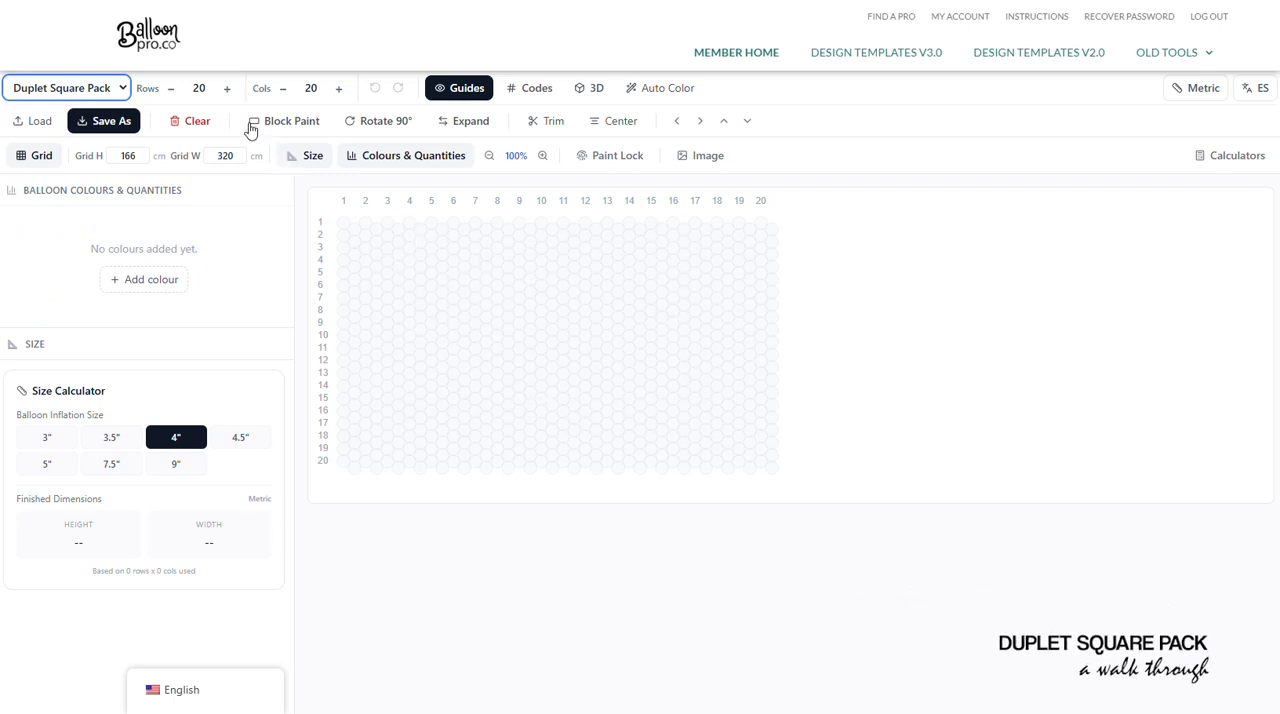
- Increase the balloon grid to 24 rows and 24 columns
left_click(227, 88)
left_click(227, 88)
left_click(227, 88)
left_click(227, 88)
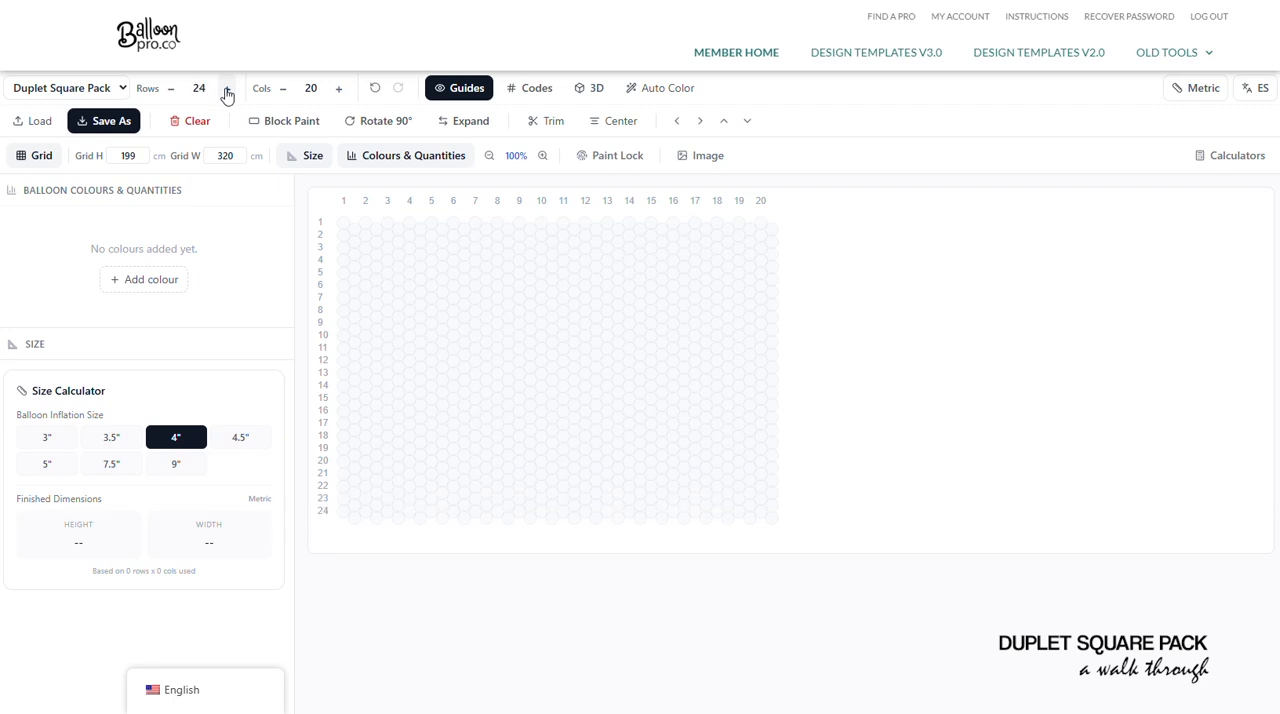
left_click(338, 88)
left_click(338, 88)
left_click(338, 88)
left_click(338, 88)
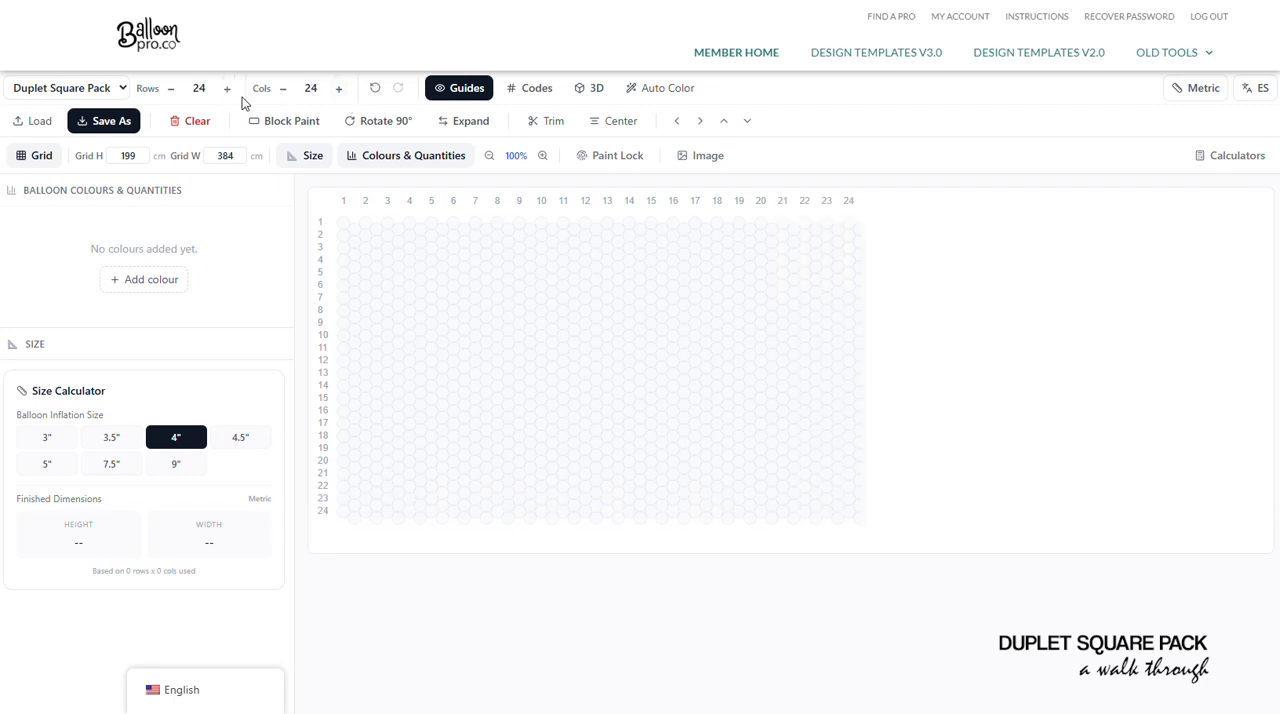
- Extend the grid to 25 rows and 25 columns, and reduce the rows back to 24
left_click(227, 89)
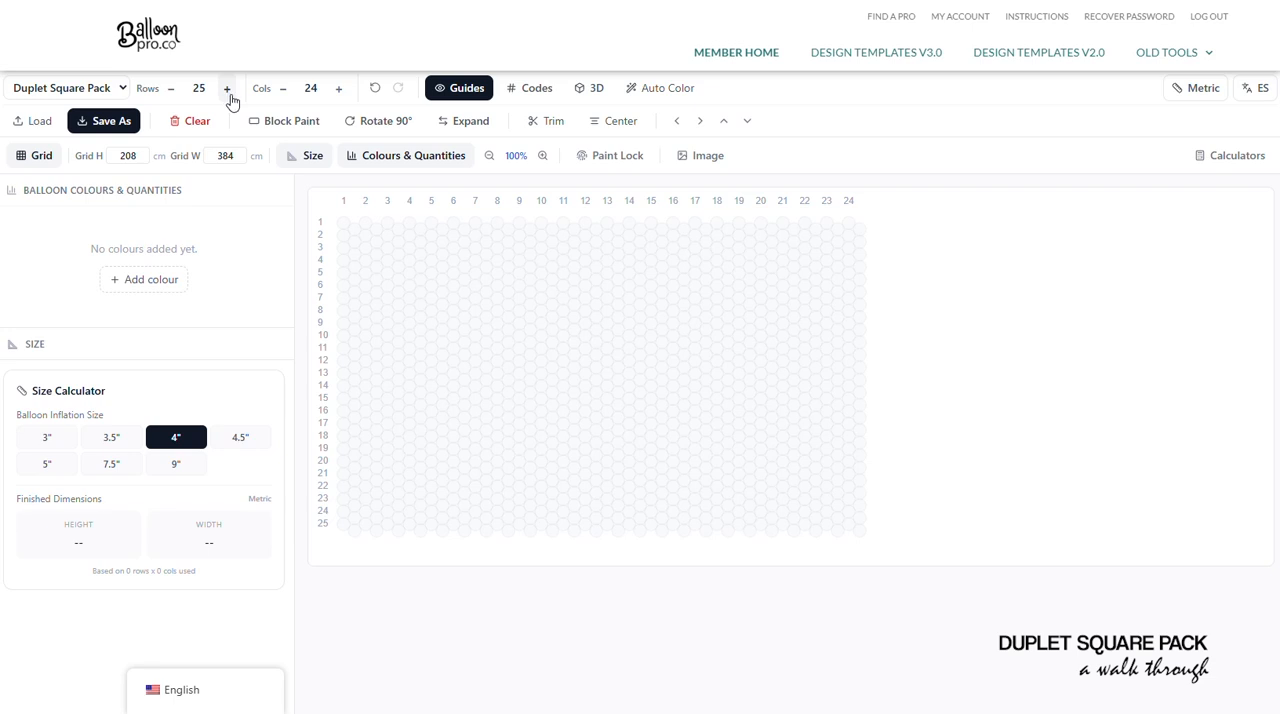
left_click(338, 88)
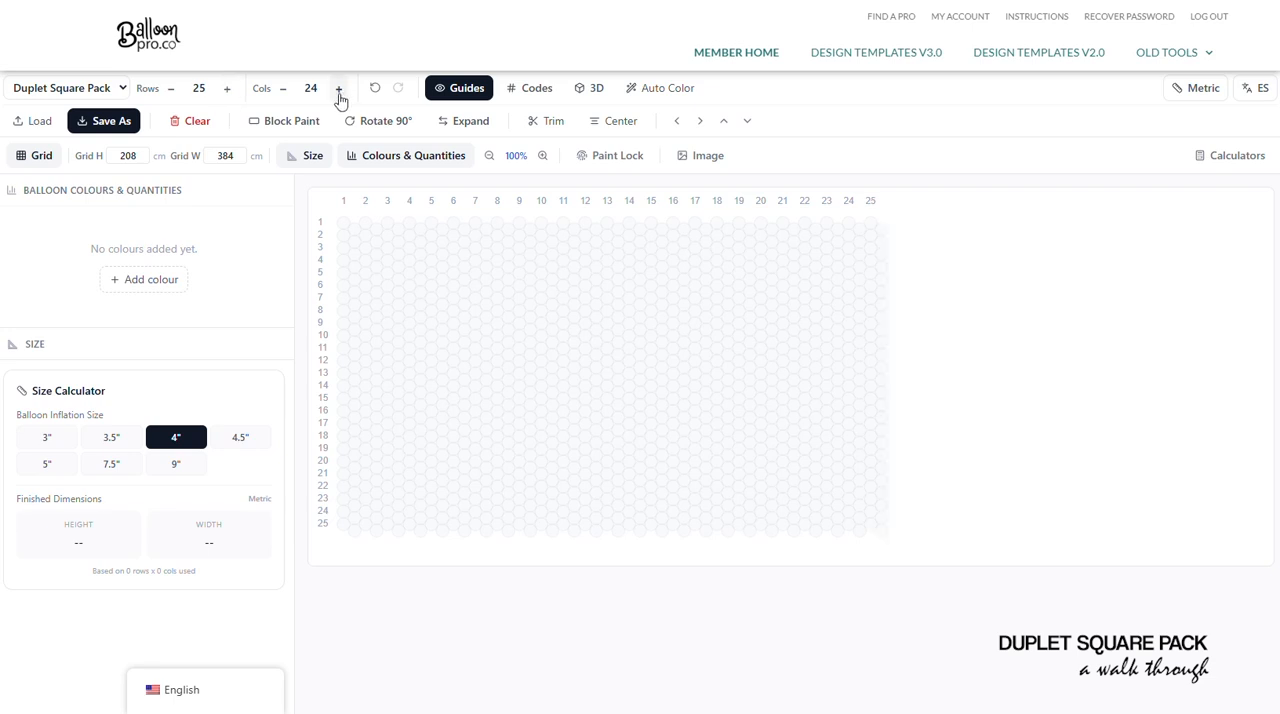
left_click(171, 89)
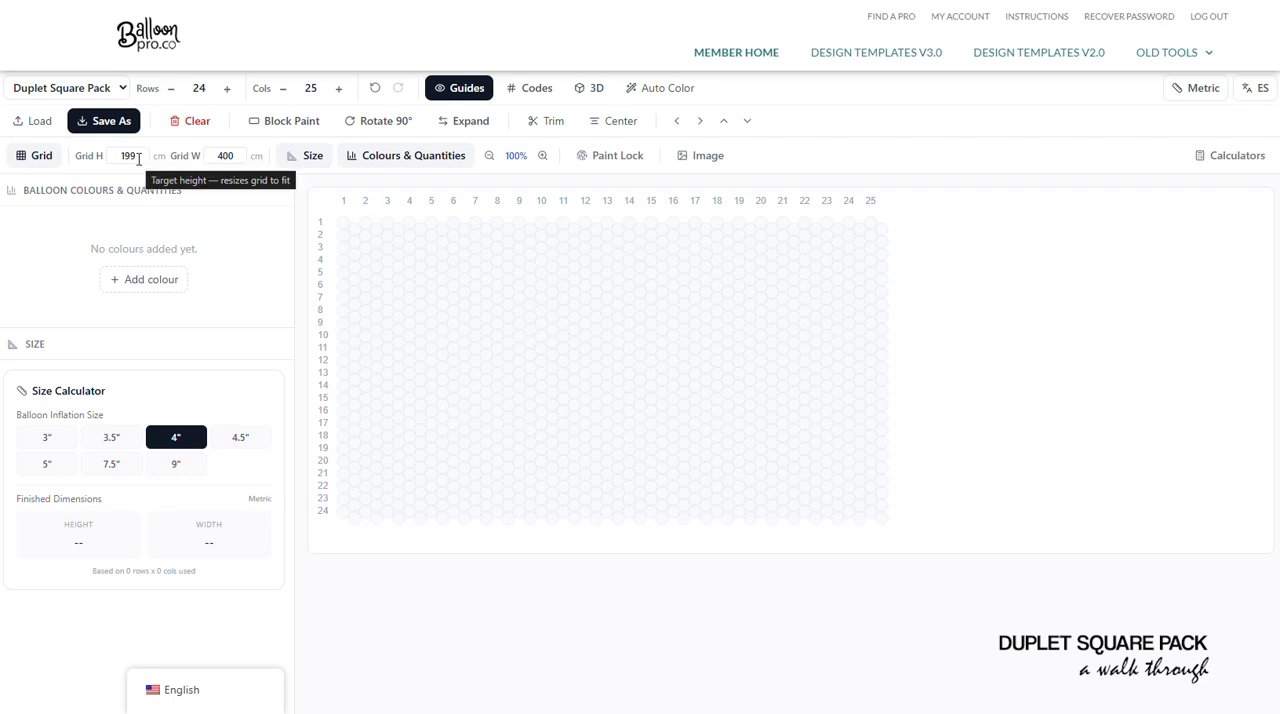
- Set the target grid height to 216 cm
left_click(140, 158)
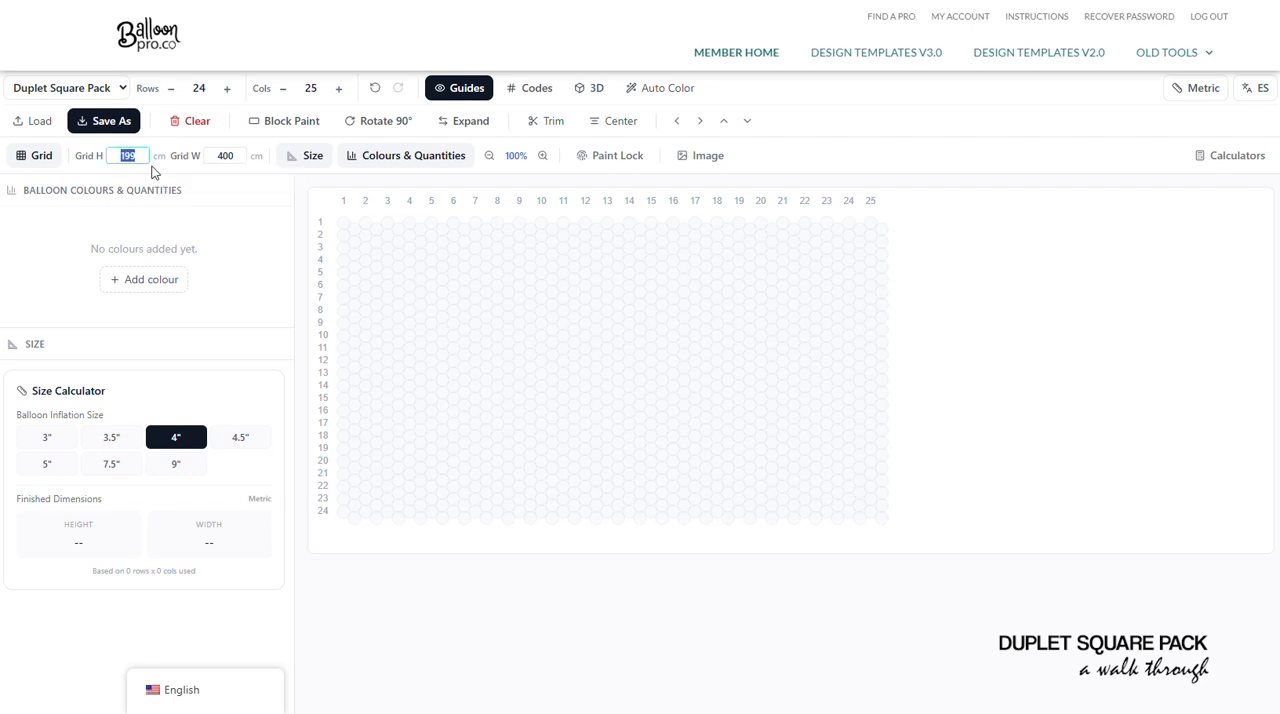
left_click(240, 158)
double_click(133, 156)
left_click(120, 158)
double_click(116, 157)
type("208")
key("Tab")
key("Tab")
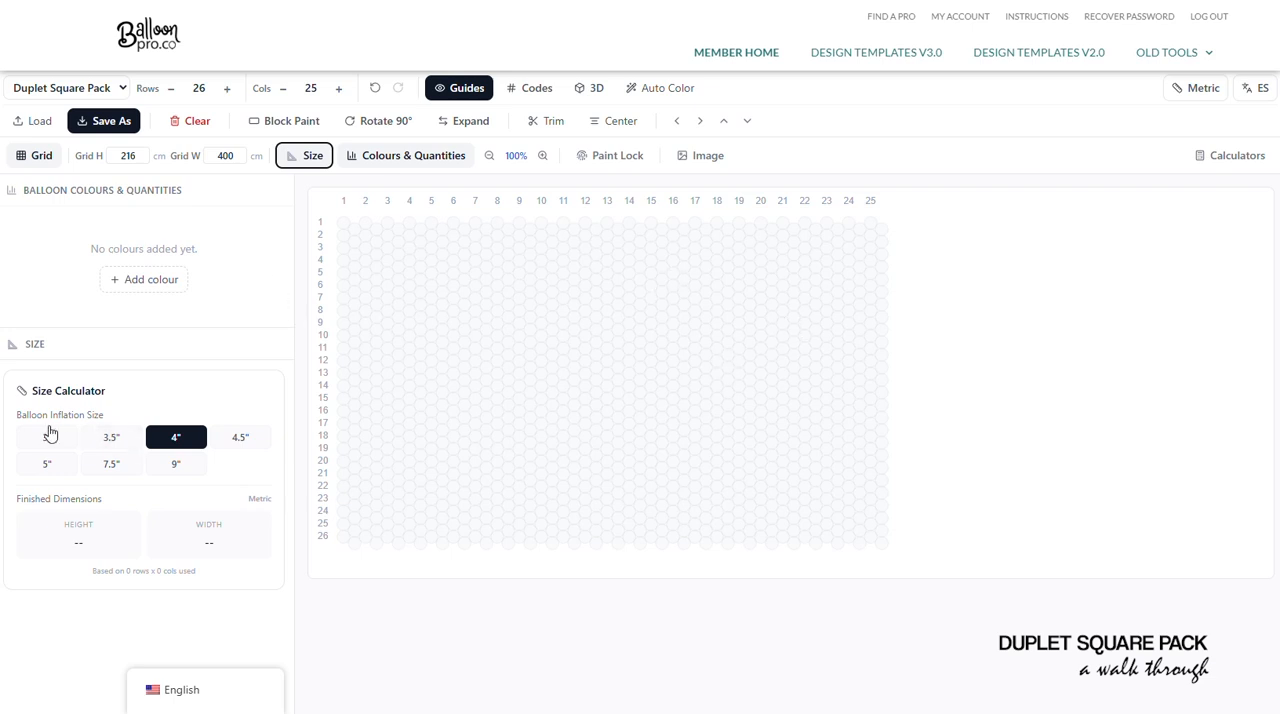
- Try the 3" and 9" balloon inflation sizes on the grid, returning to 3"
left_click_drag(40, 393, 100, 392)
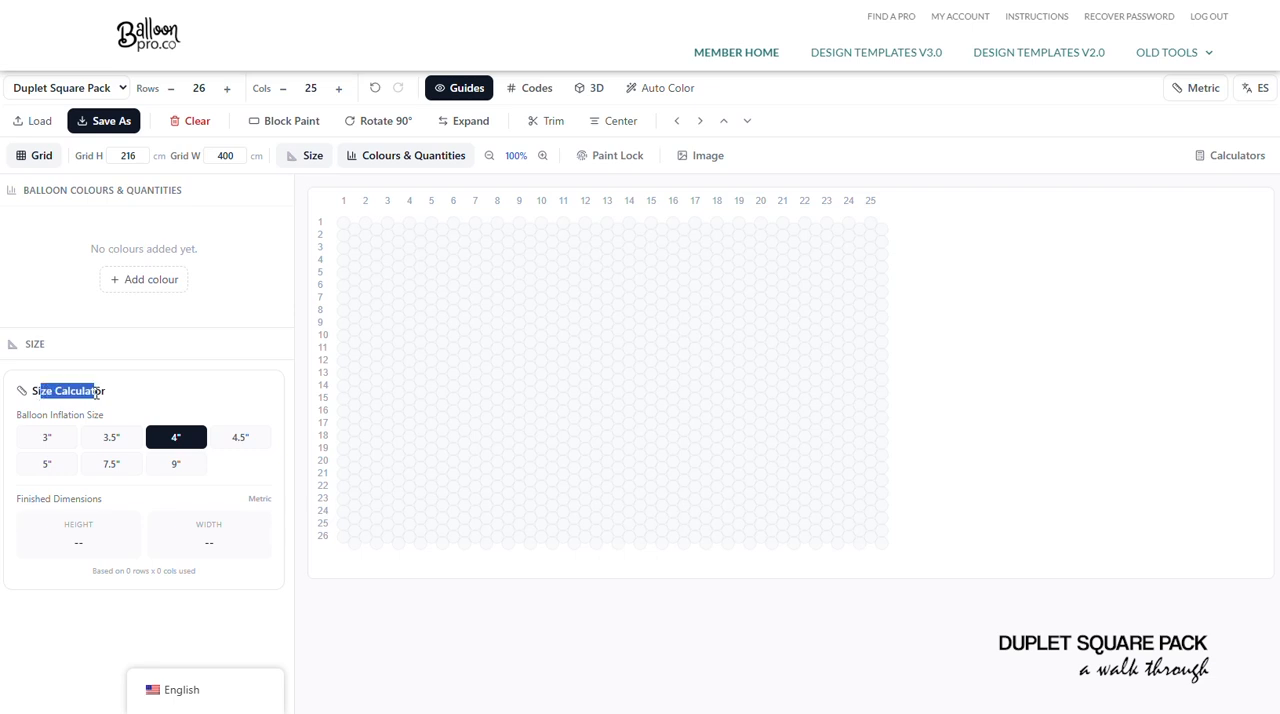
left_click(128, 398)
left_click(45, 445)
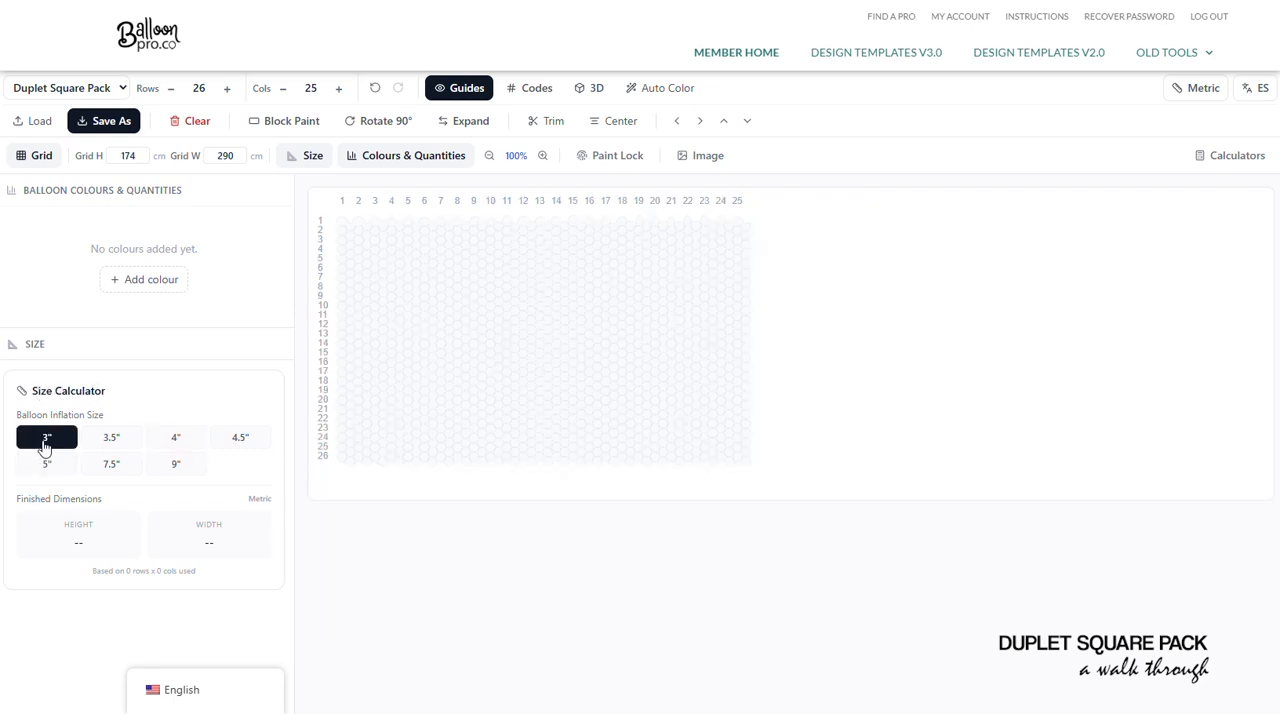
left_click(176, 466)
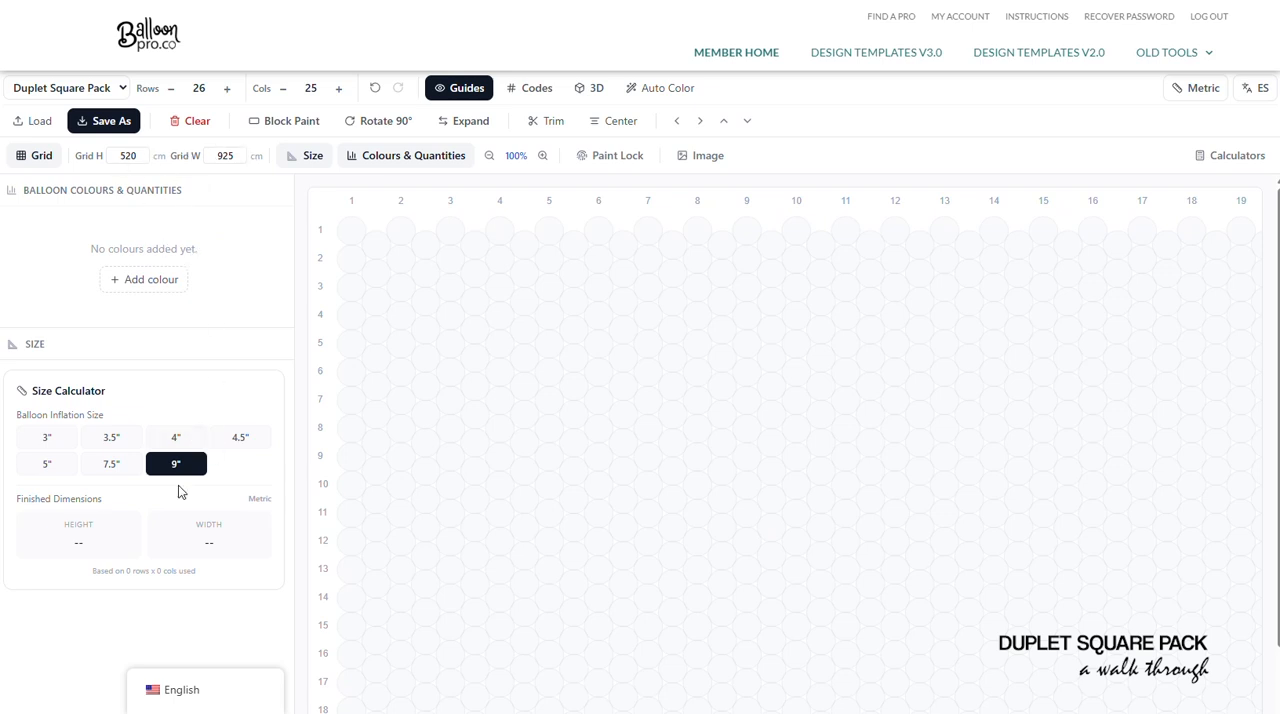
left_click(50, 440)
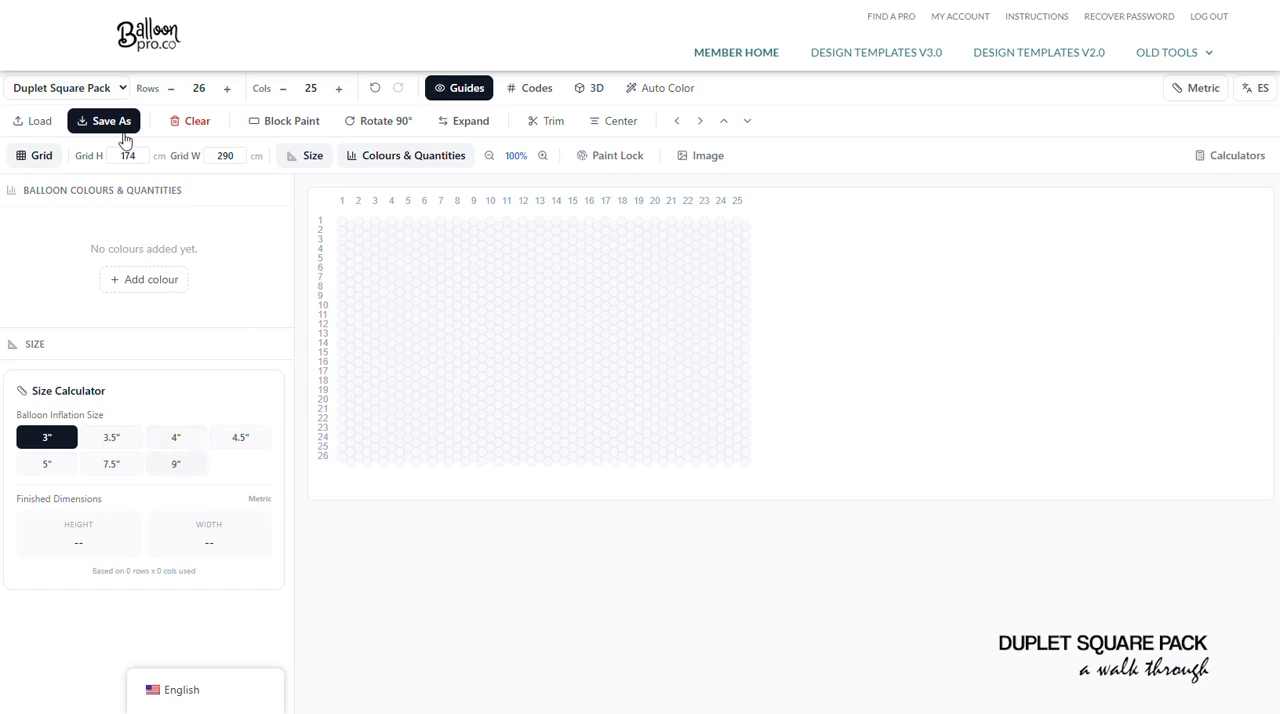
- Check the grid height and width at 9" inflation, and set the inflation size back to 3"
left_click(178, 467)
left_click(178, 467)
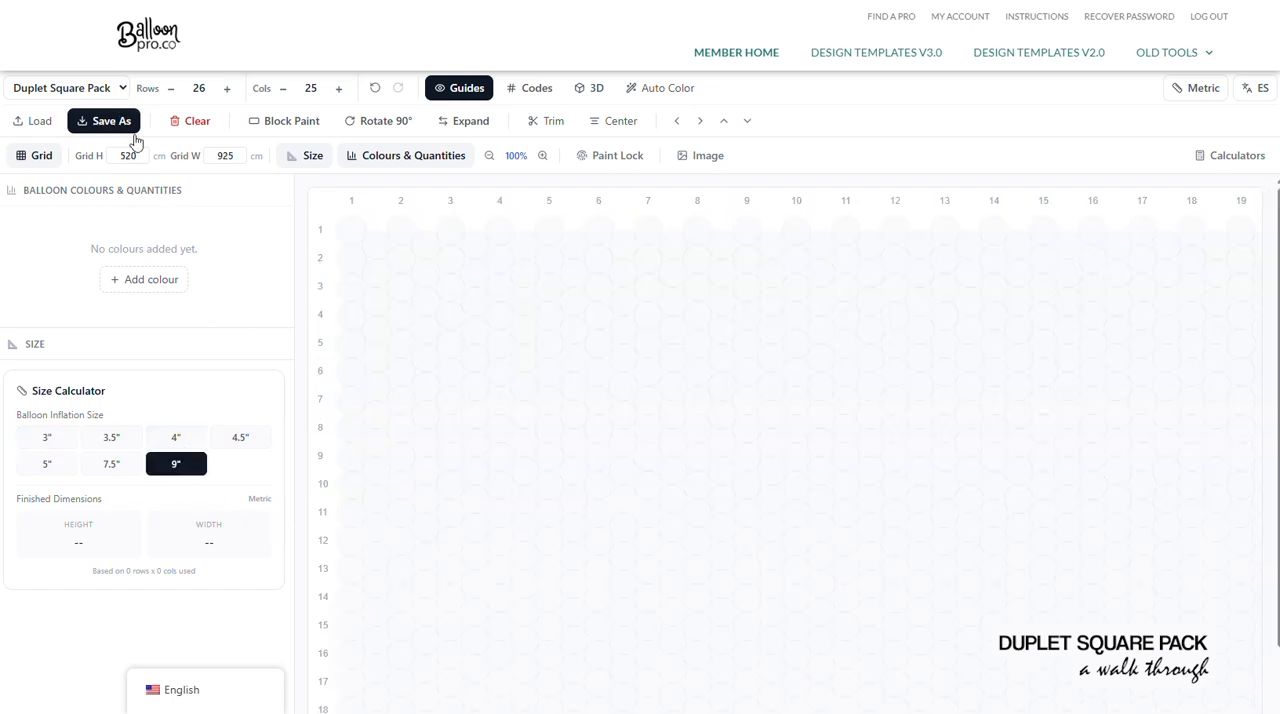
left_click(235, 157)
left_click(36, 444)
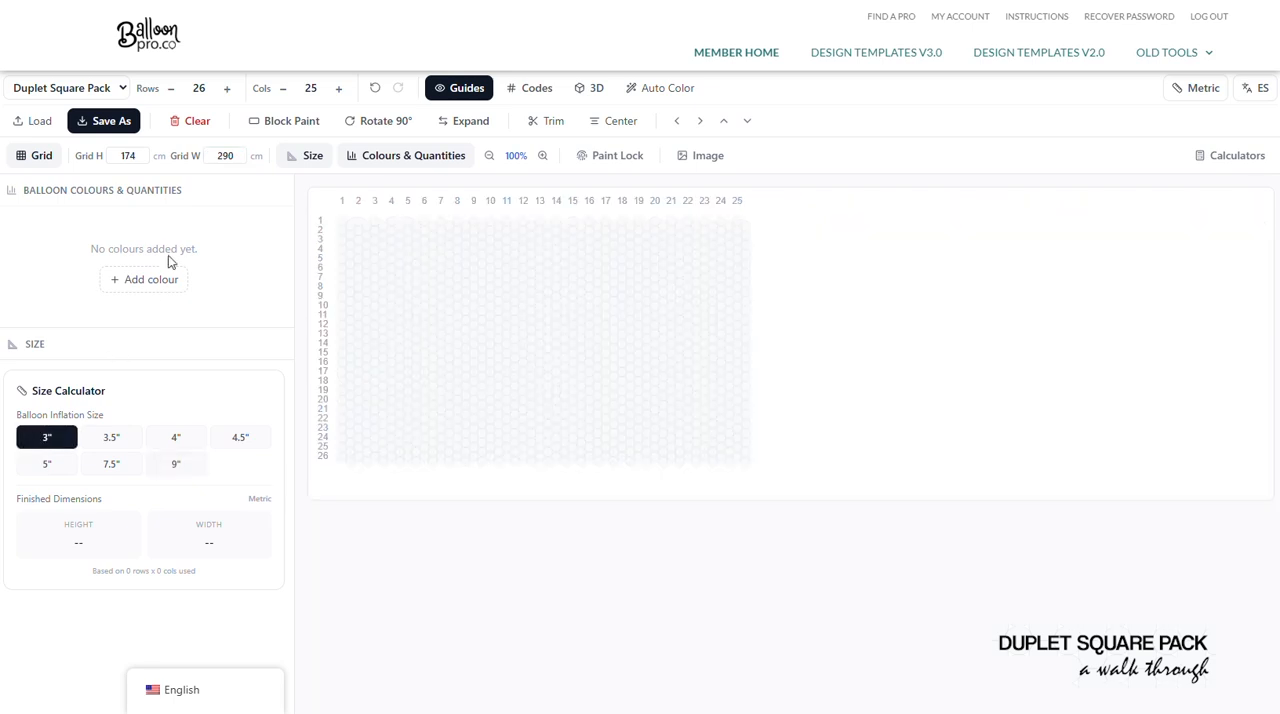
left_click(141, 155)
left_click(235, 158)
right_click(220, 150)
key("Escape")
- Switch the measurement units to Imperial, and change the interface language to Spanish and back to English
left_click(1193, 89)
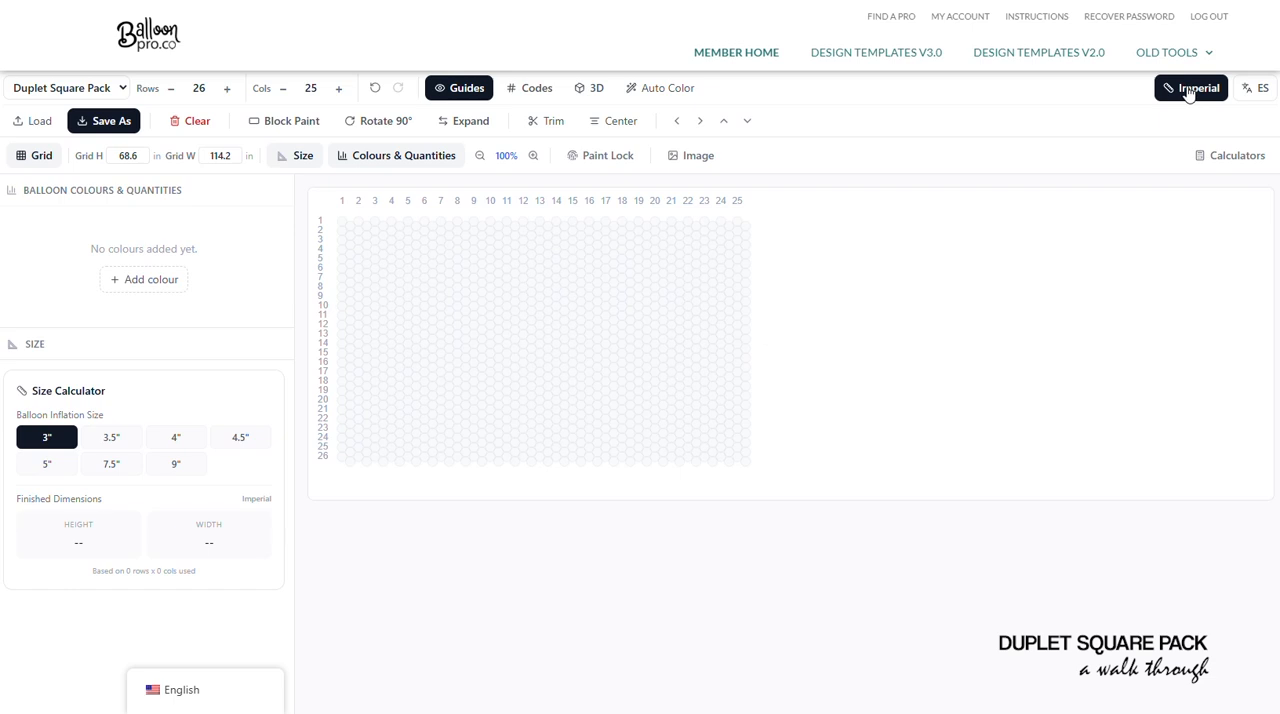
left_click(1192, 89)
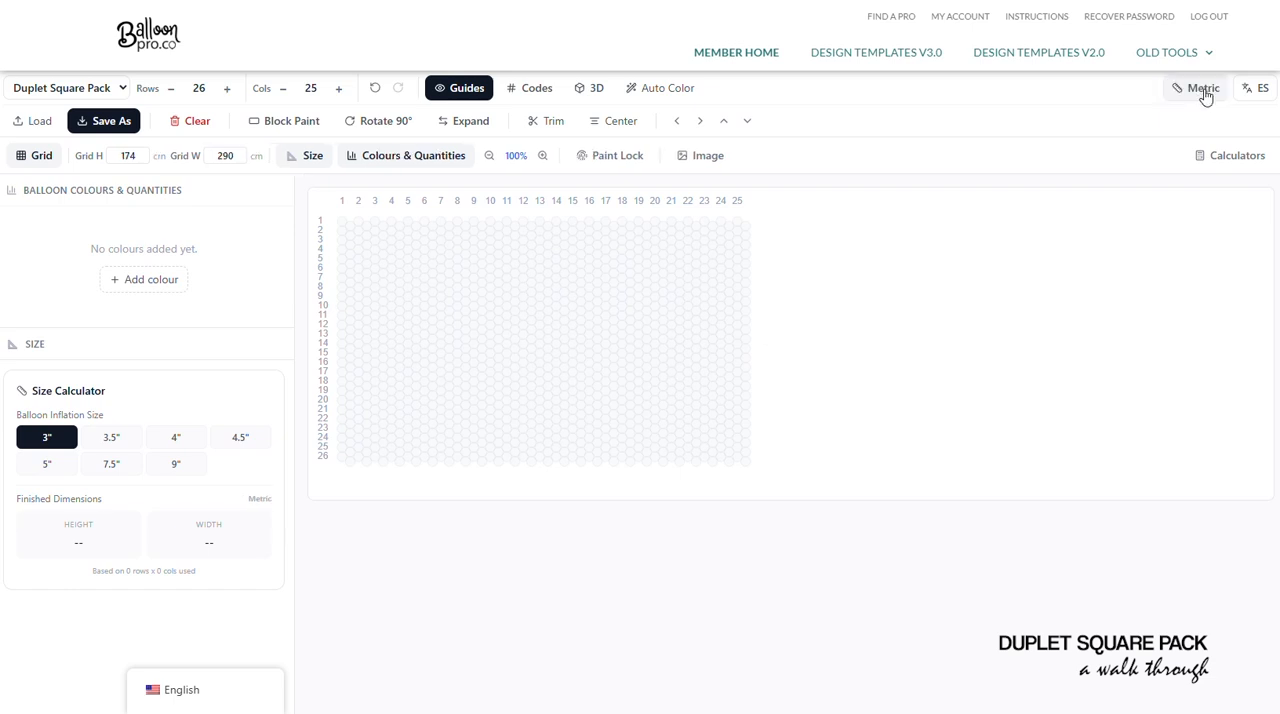
left_click(1198, 91)
left_click(1200, 91)
left_click(1199, 92)
left_click(1250, 90)
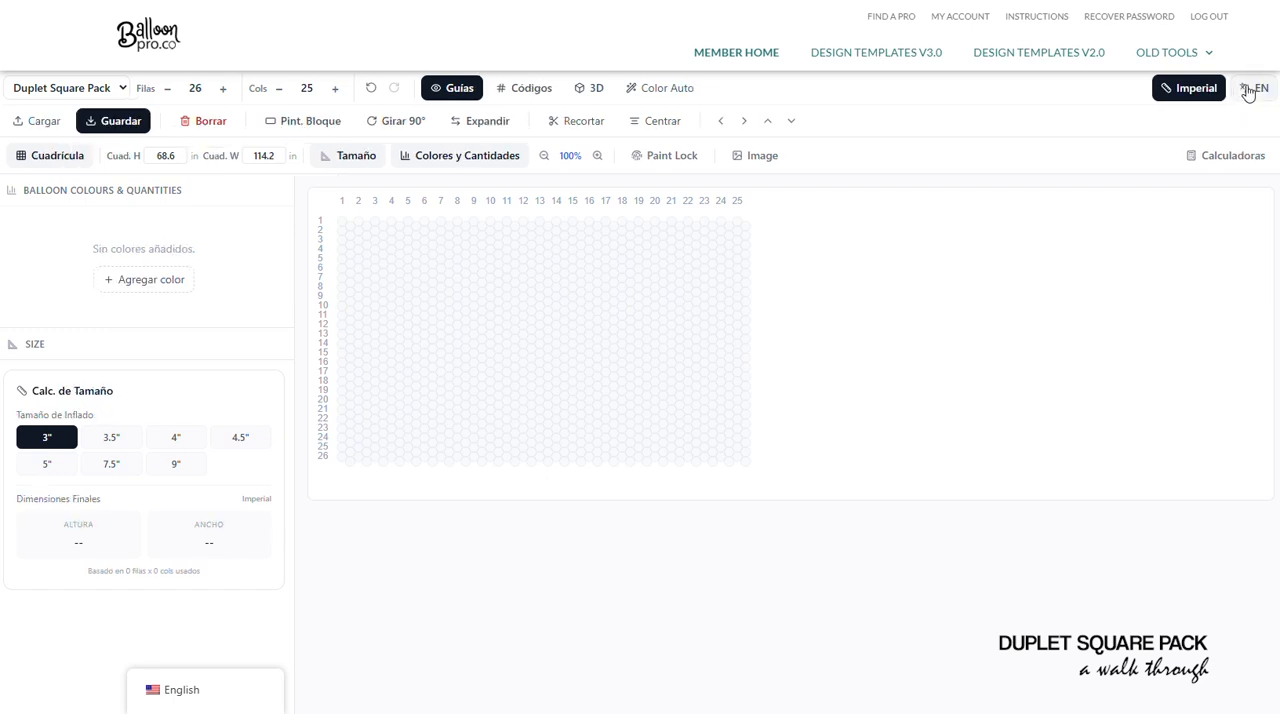
left_click(1254, 91)
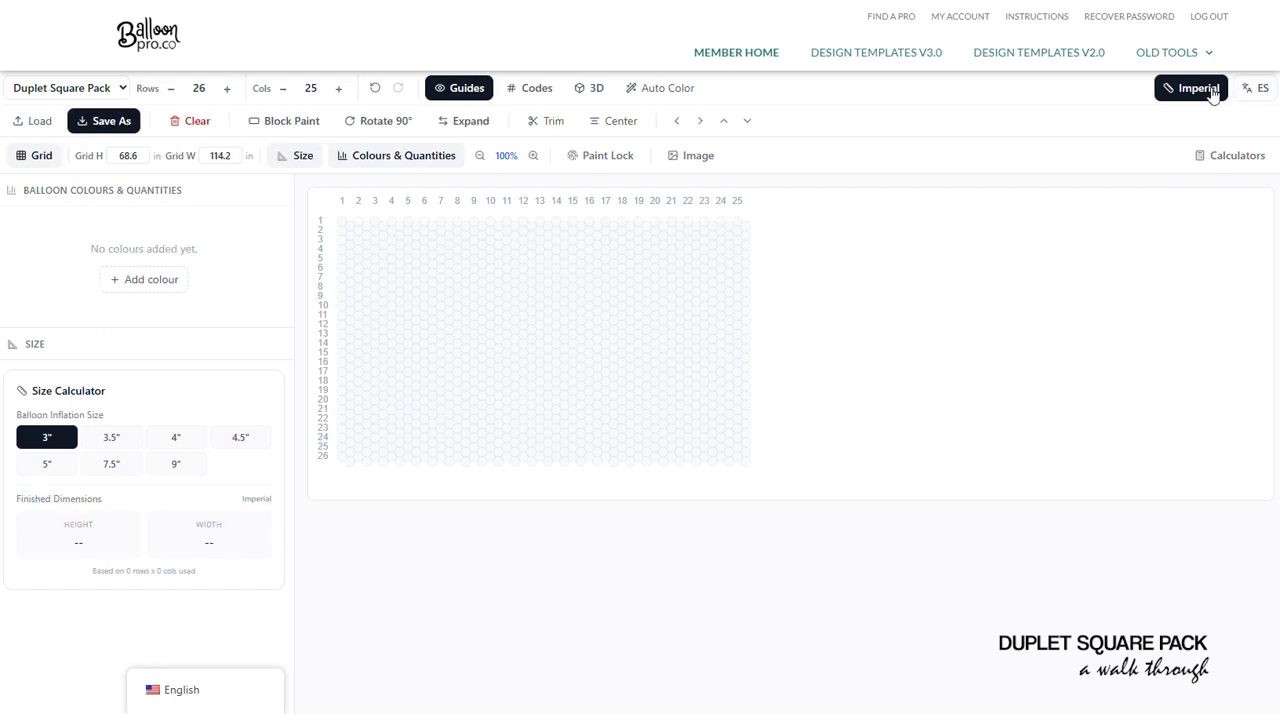
- Set the grid height to 81.8 in and reduce the grid width to 41.1 in
left_click_drag(151, 160, 57, 150)
type("81.8")
key("Tab")
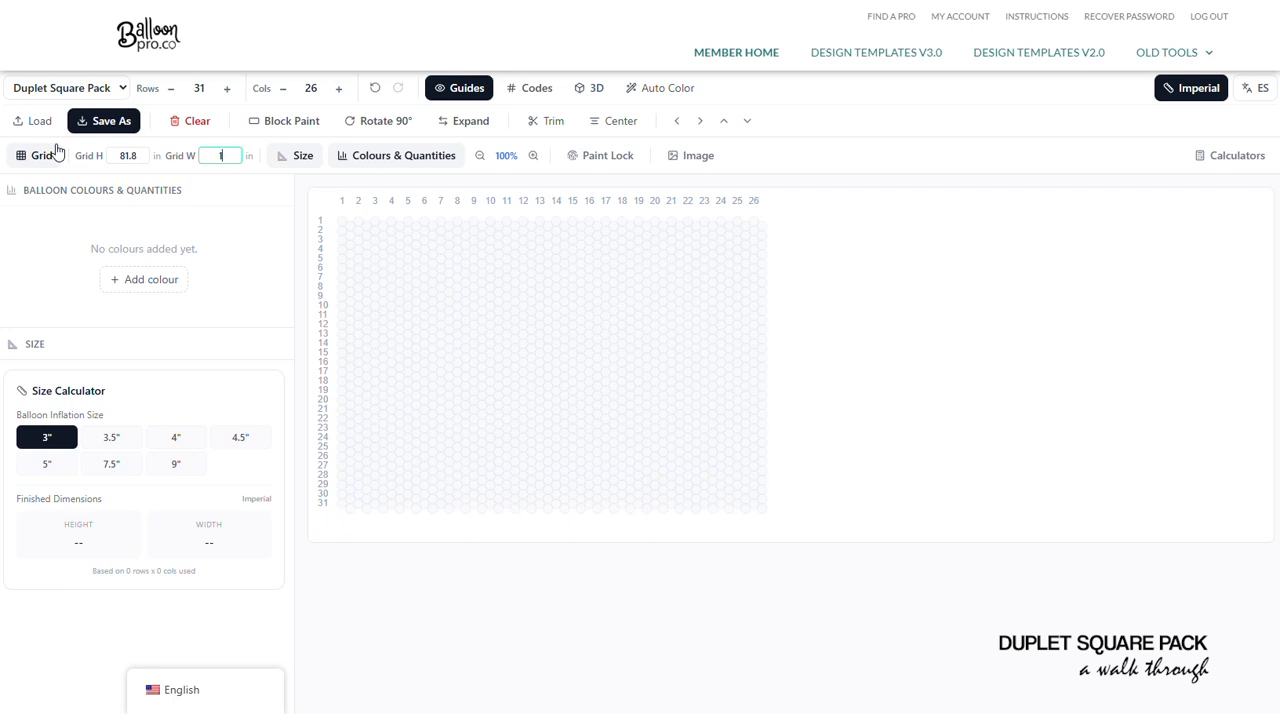
key("Tab")
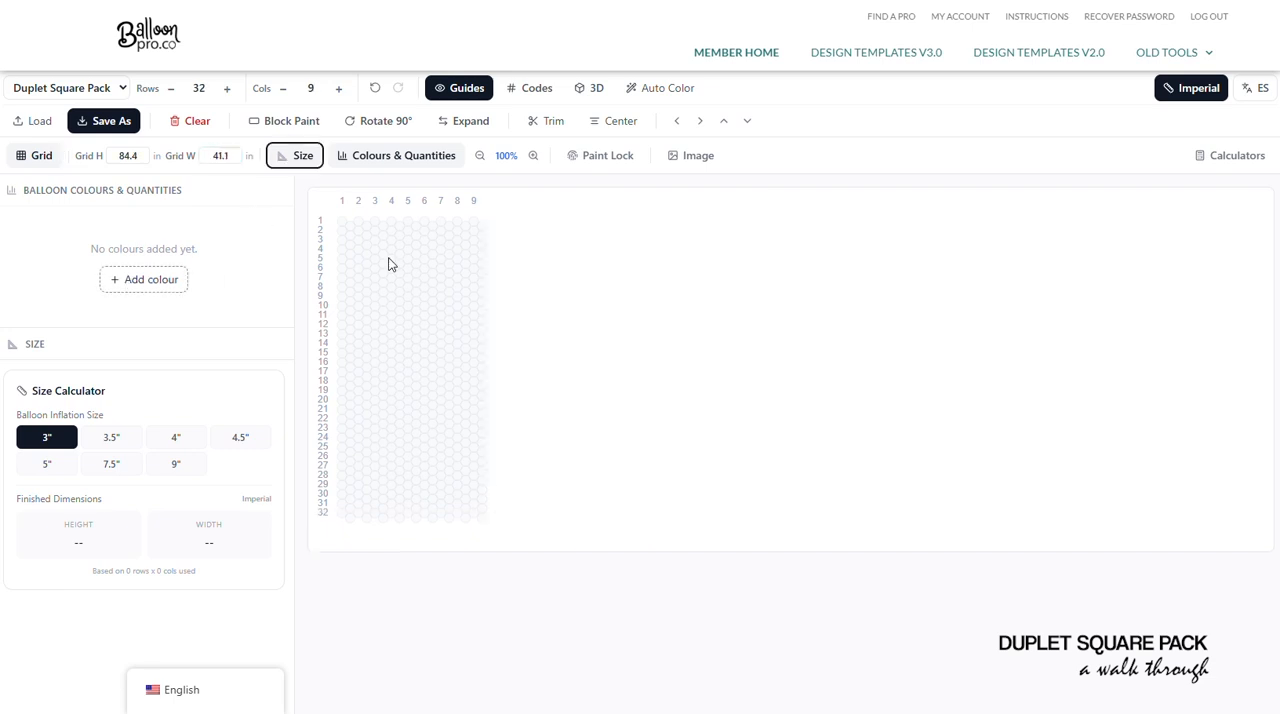
- Turn the Expand spacing of the grid on and off, and switch the measurement units to Metric
left_click(462, 124)
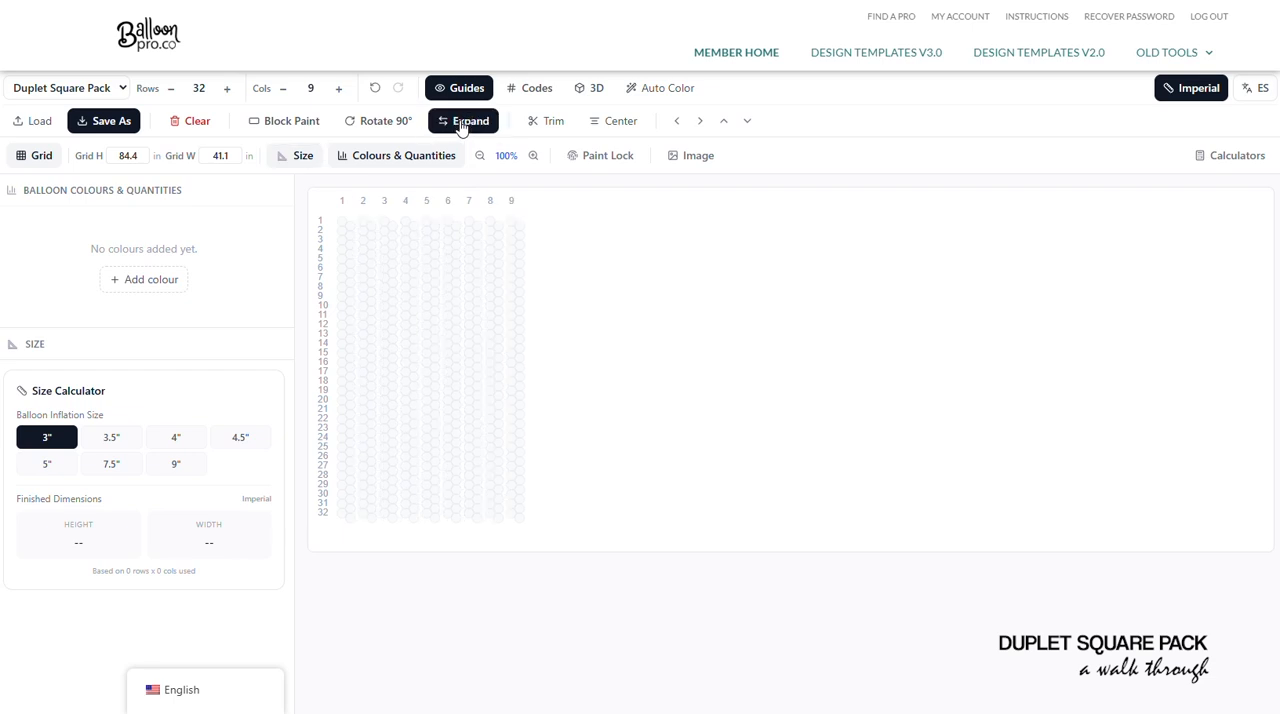
left_click(462, 124)
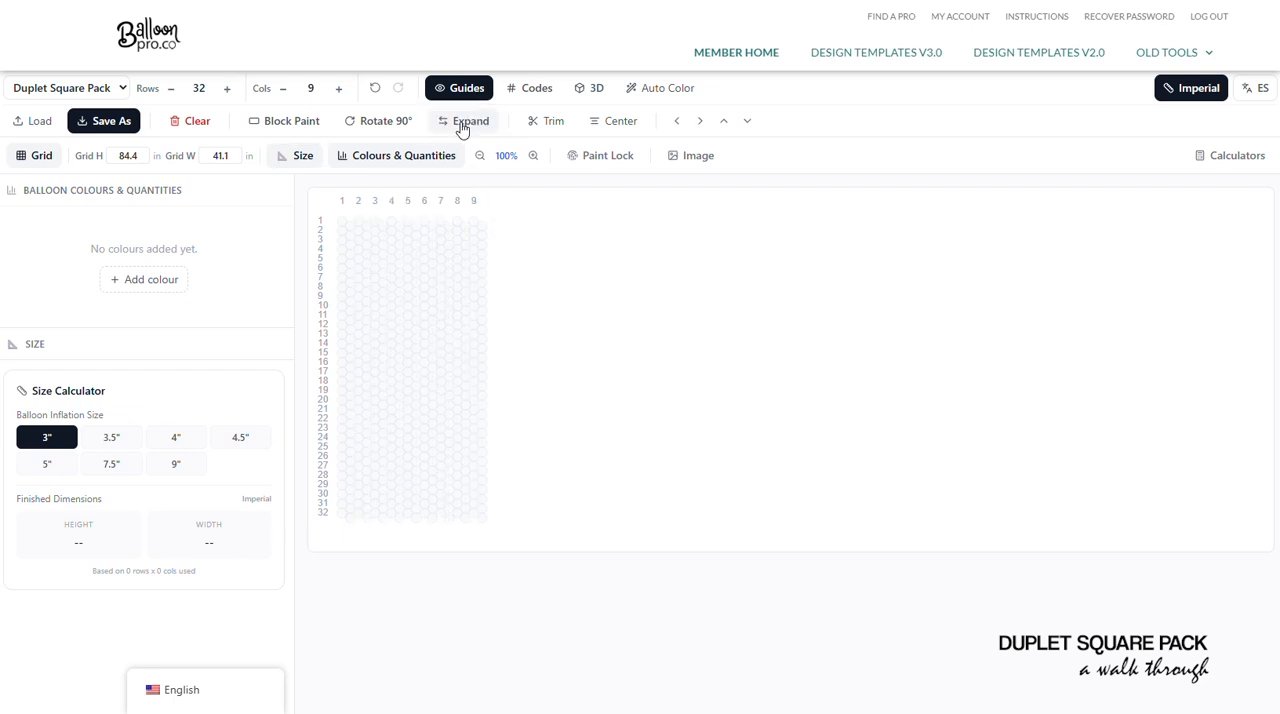
left_click(1191, 89)
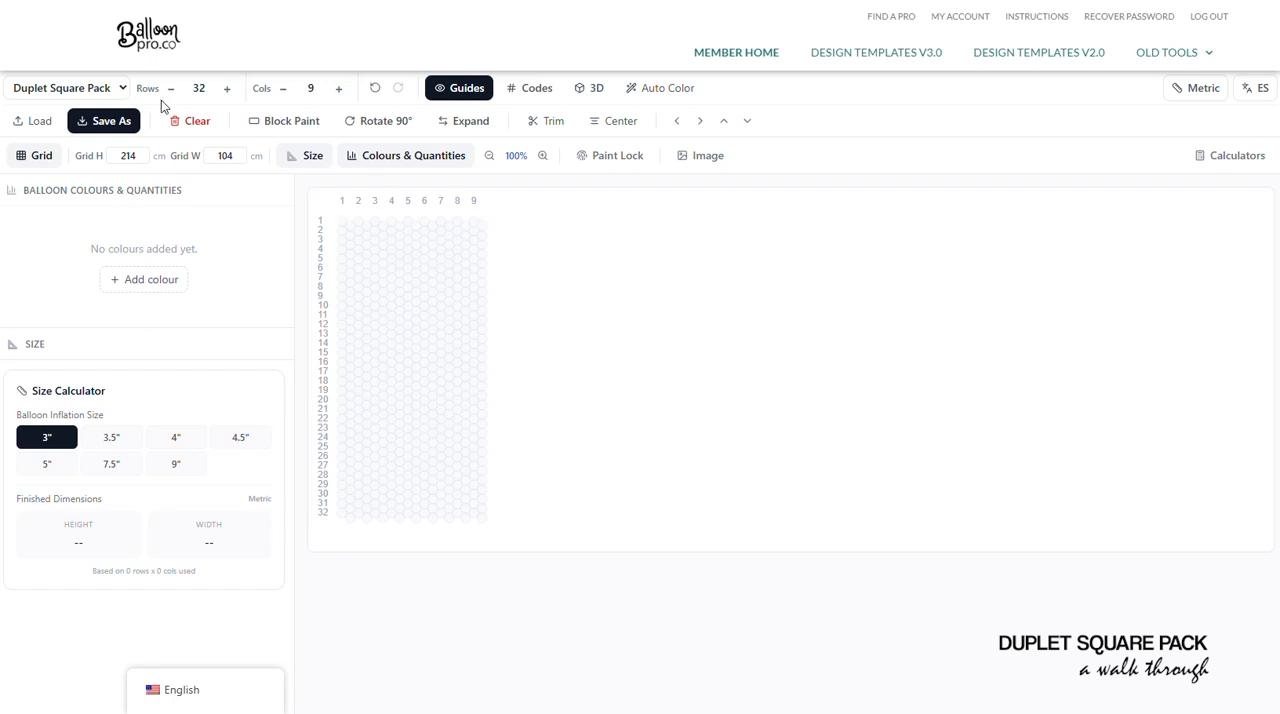
- Set the grid height to 201 cm and the grid width to 209 cm
left_click(238, 156)
left_click_drag(238, 156, 165, 142)
type("2")
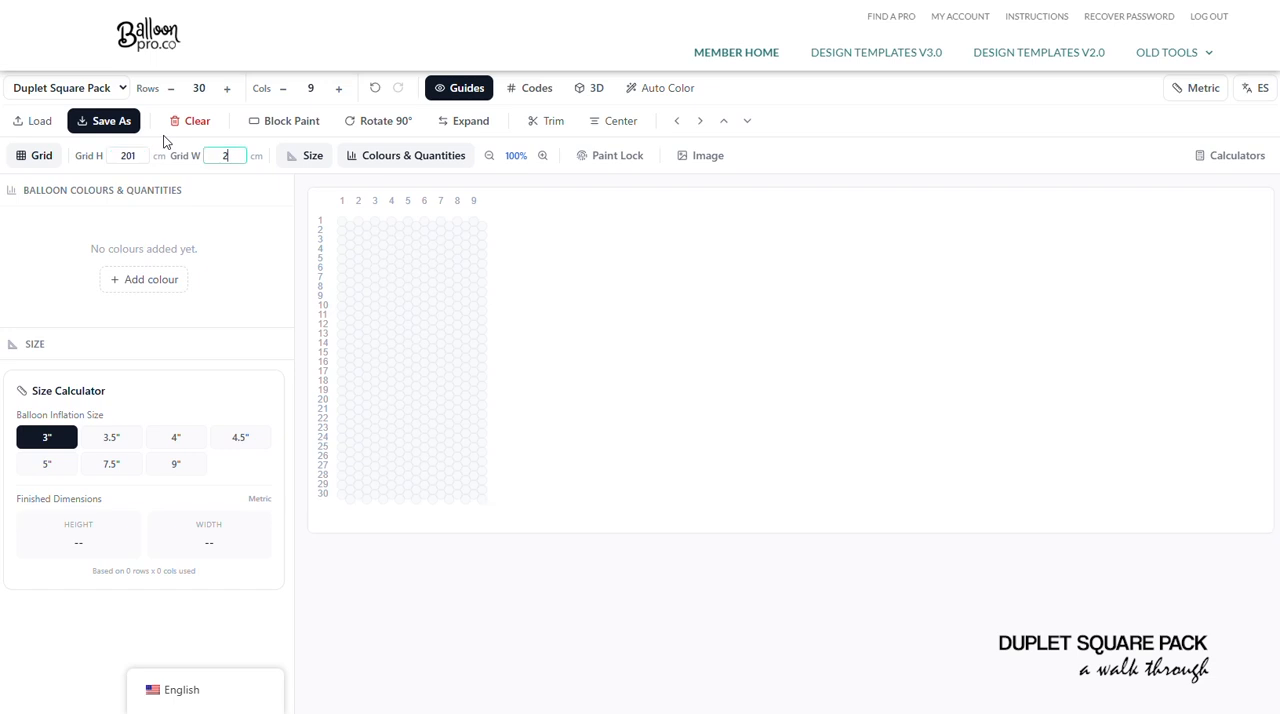
type("009")
key("Tab")
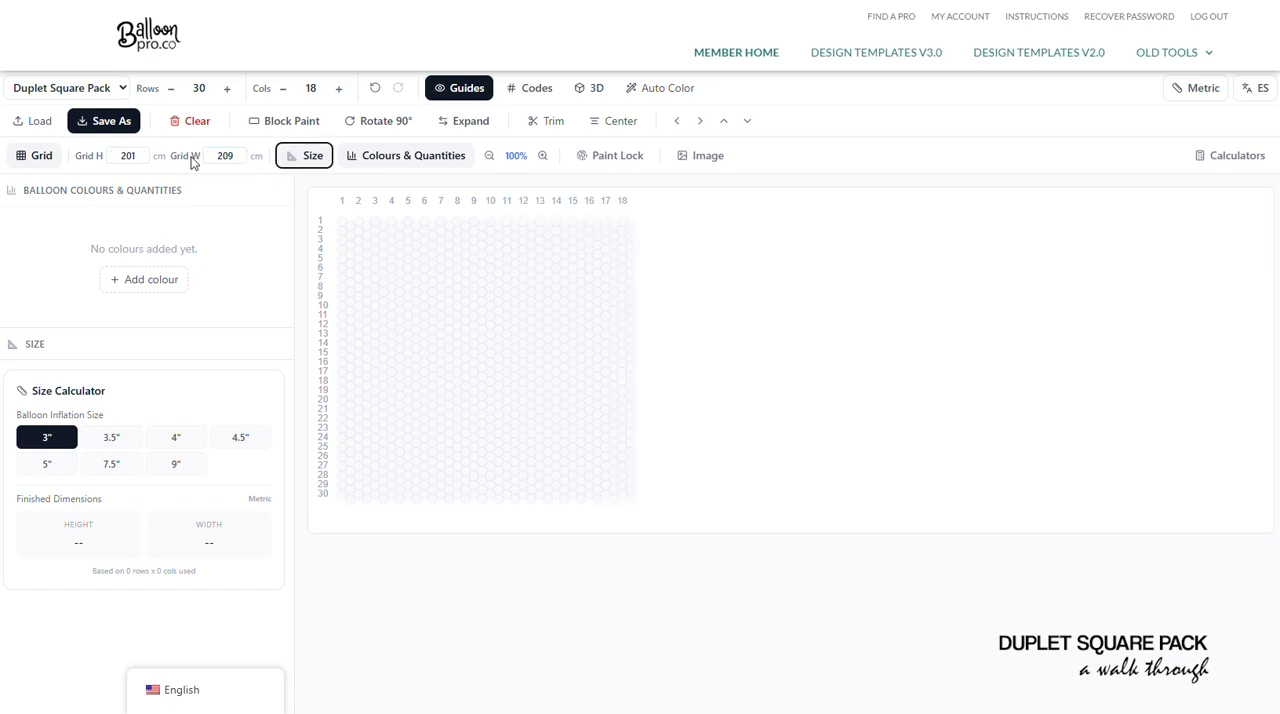
- Set the balloon inflation size to 4" and resize the grid to 307 cm high by 304 cm wide
right_click(174, 437)
left_click(175, 440)
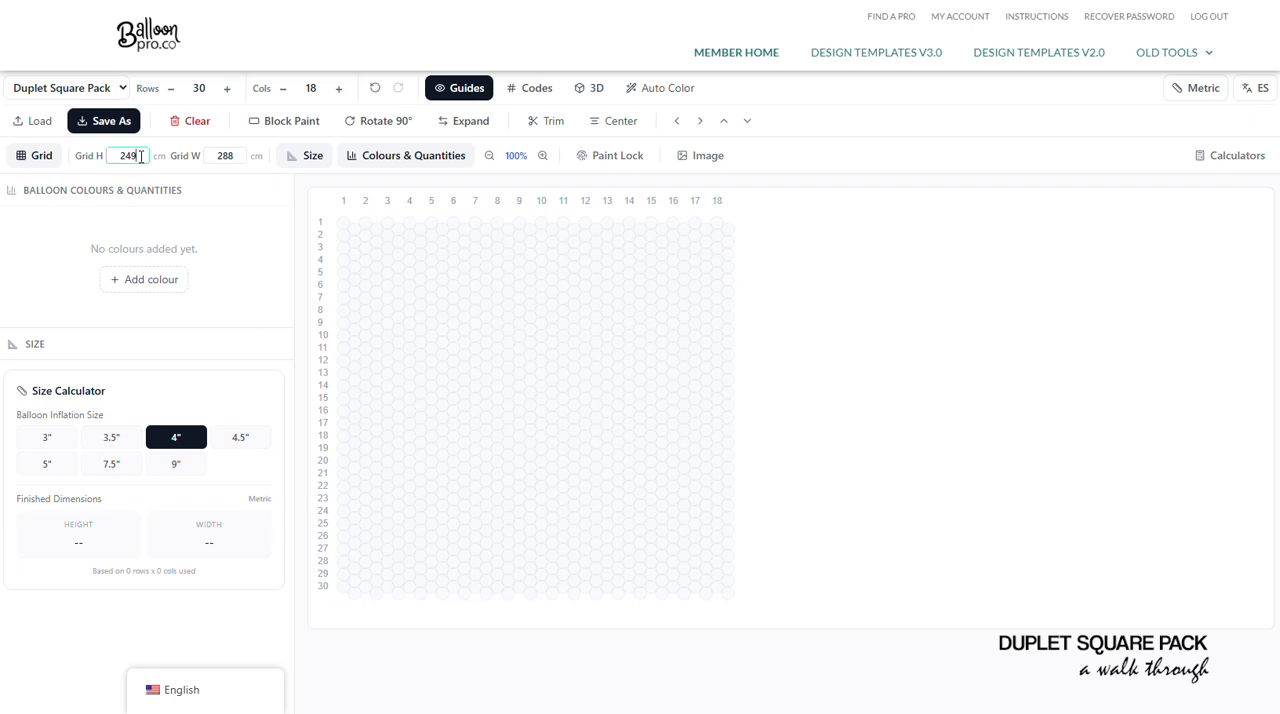
left_click_drag(140, 156, 101, 160)
type("307")
key("Tab")
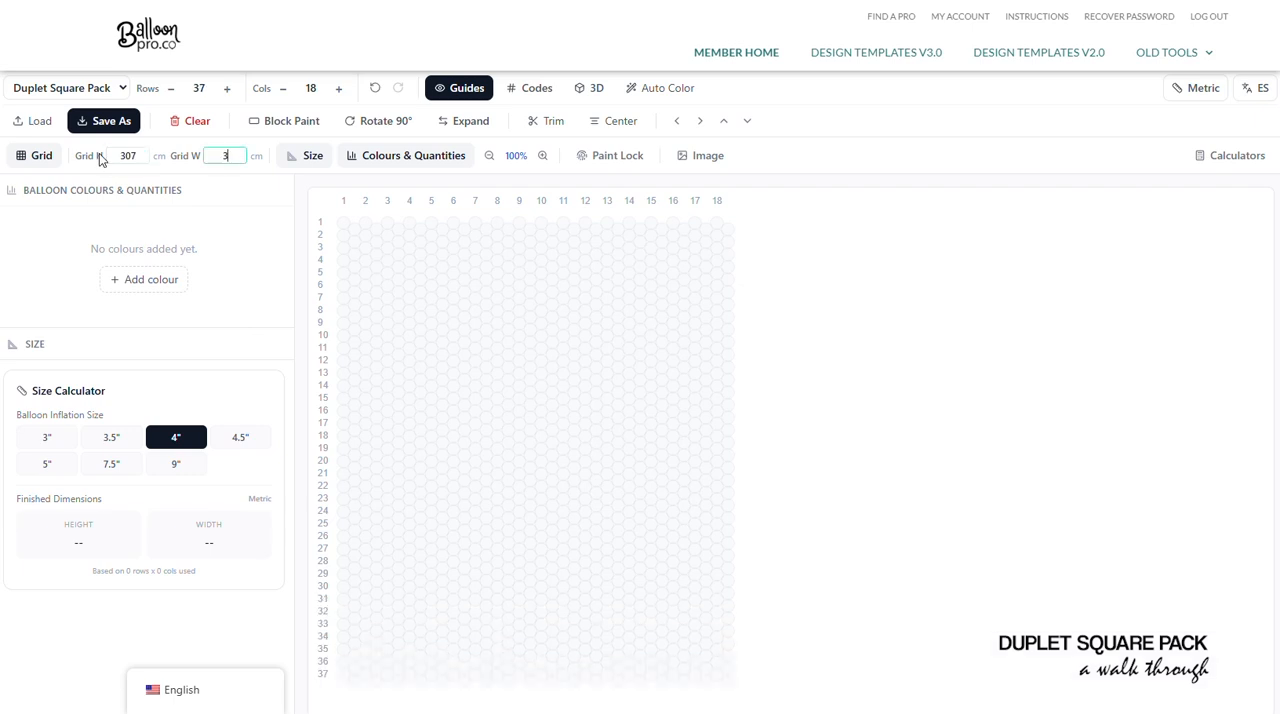
type("304")
key("Tab")
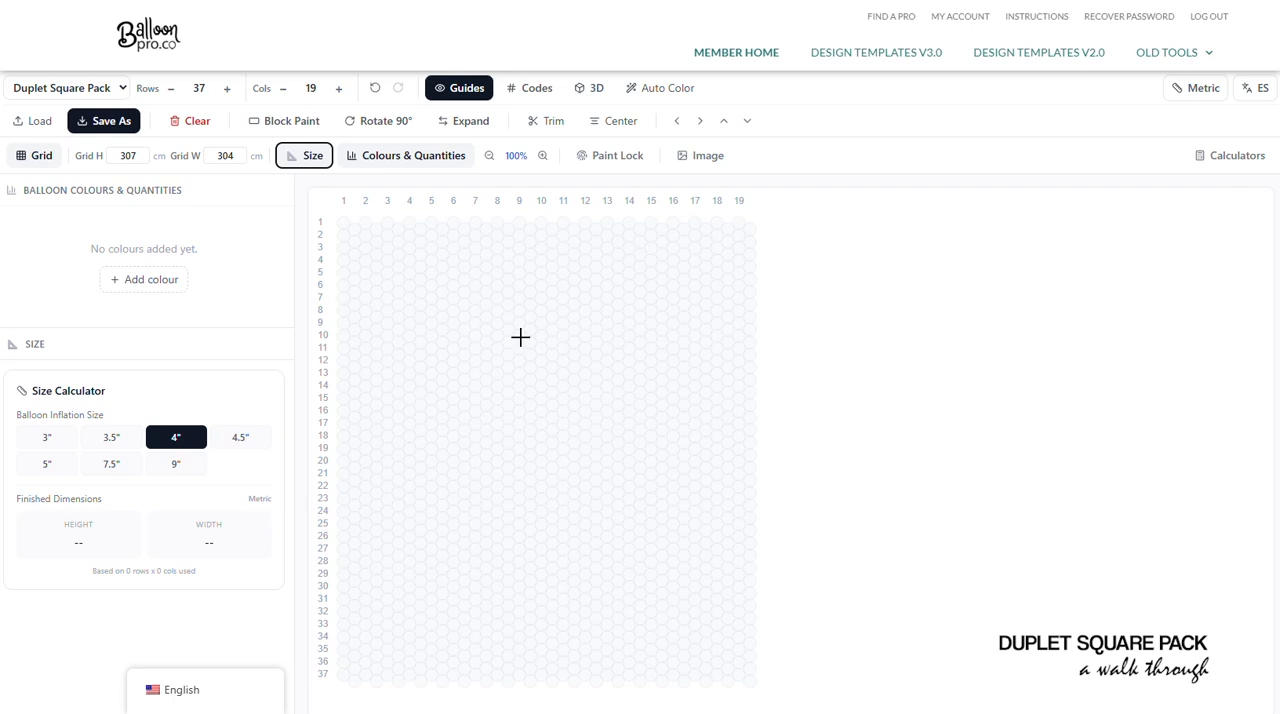
- Add the Sempertex colour Fashion Pink and block paint the entire grid of 37 rows by 19 columns with it
scroll(525, 340, "down", 1)
scroll(495, 290, "up", 1)
left_click(294, 122)
left_click(116, 287)
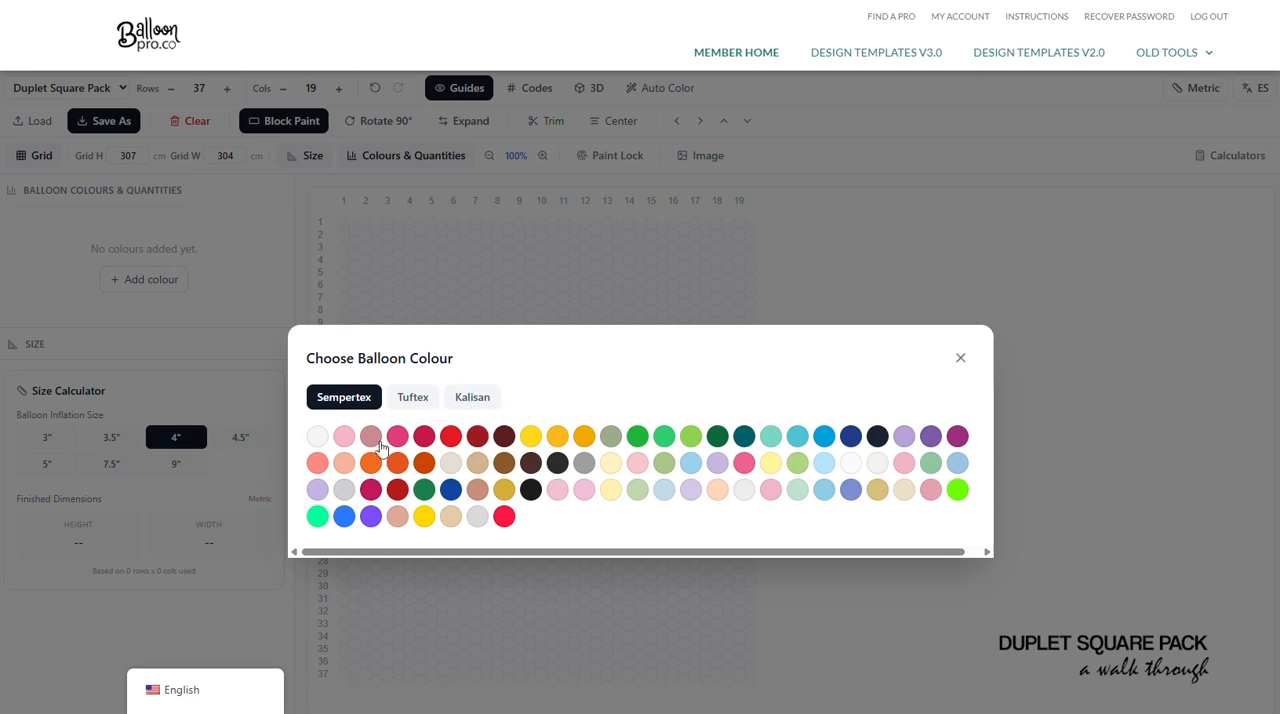
left_click(344, 438)
mouse_move(340, 220)
left_mouse_down()
mouse_move(669, 565)
mouse_move(750, 682)
left_mouse_up()
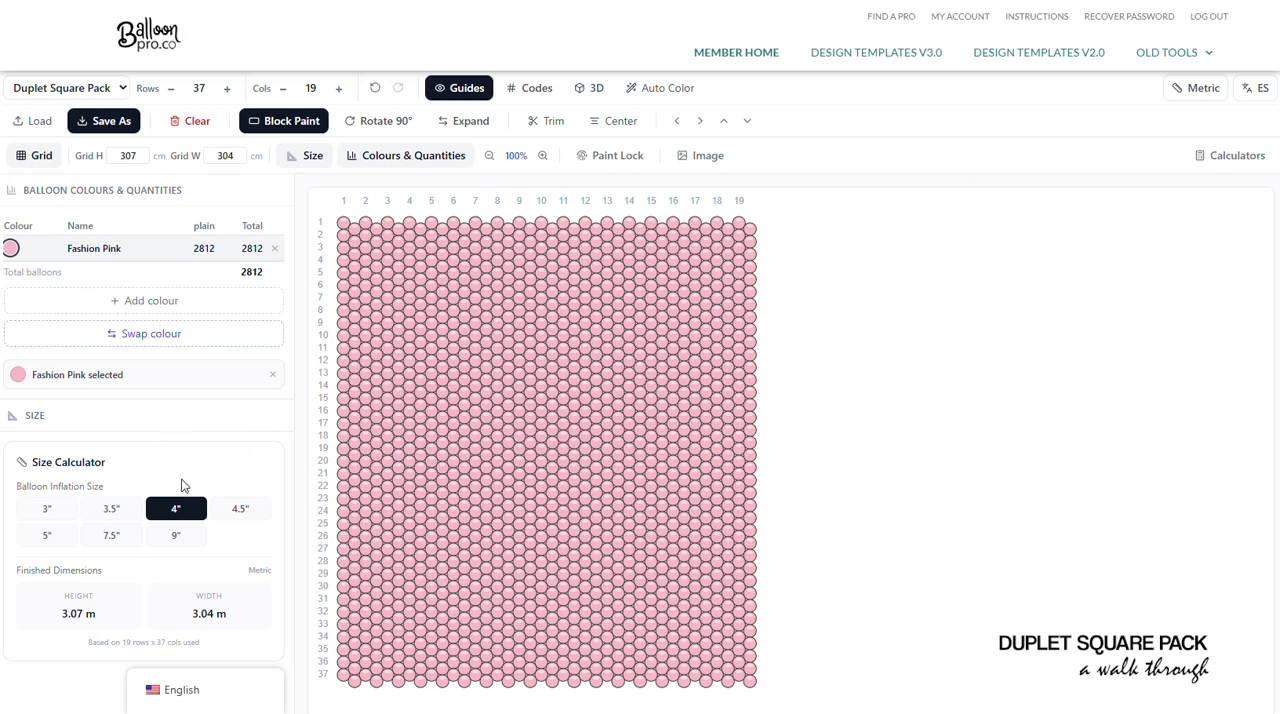
- Resize the grid to 300 cm high by 333 cm wide at 9" inflation, trying 3" and returning to 9"
left_click(168, 537)
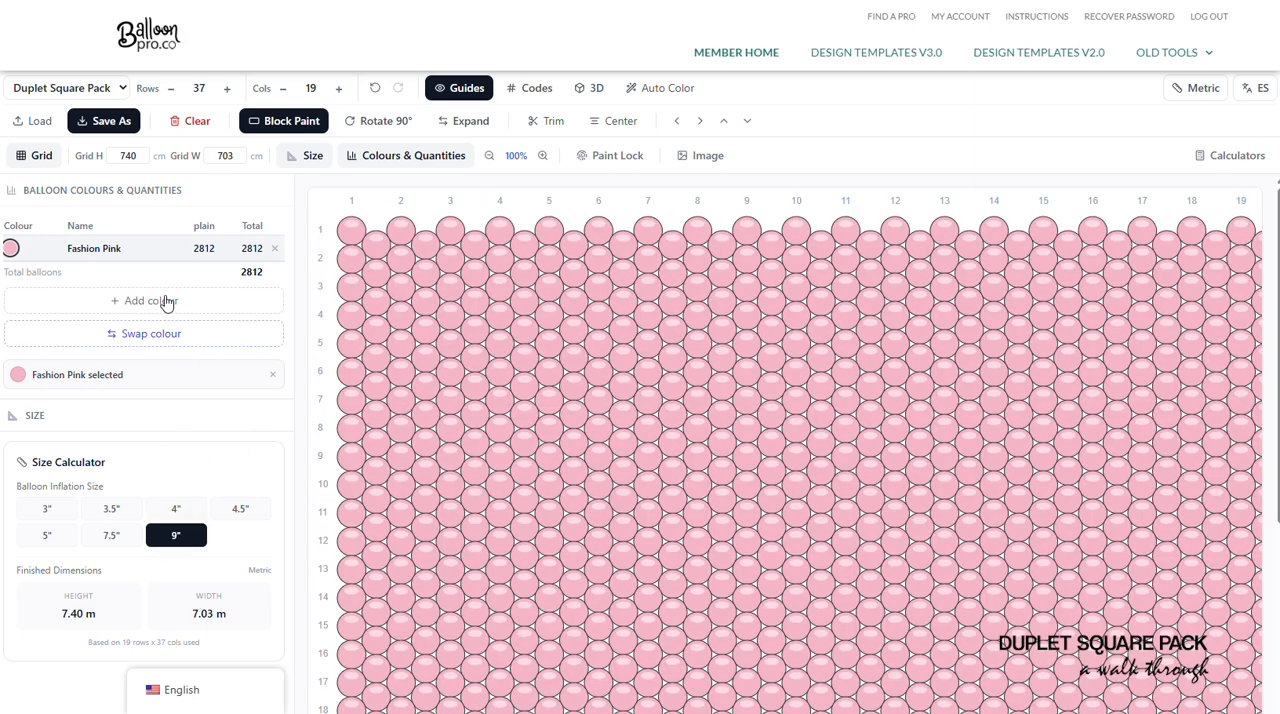
double_click(128, 155)
type("300")
key("Tab")
type("333")
key("Tab")
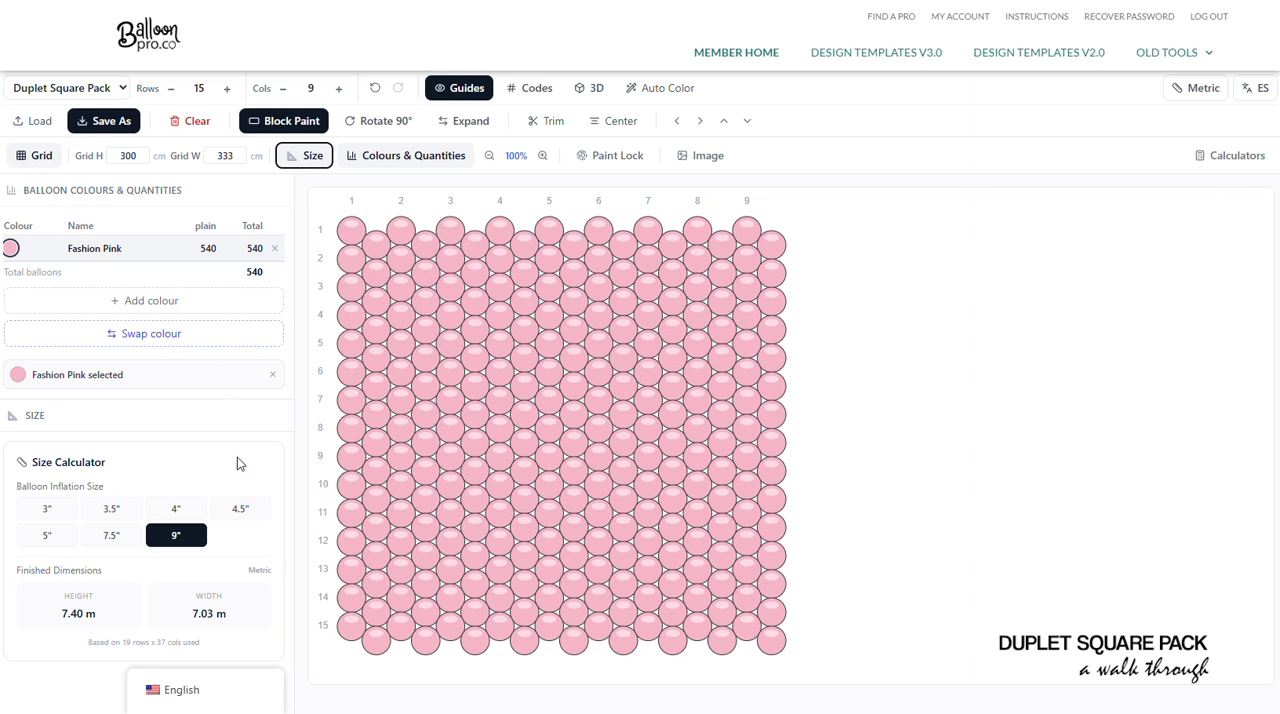
left_click(57, 516)
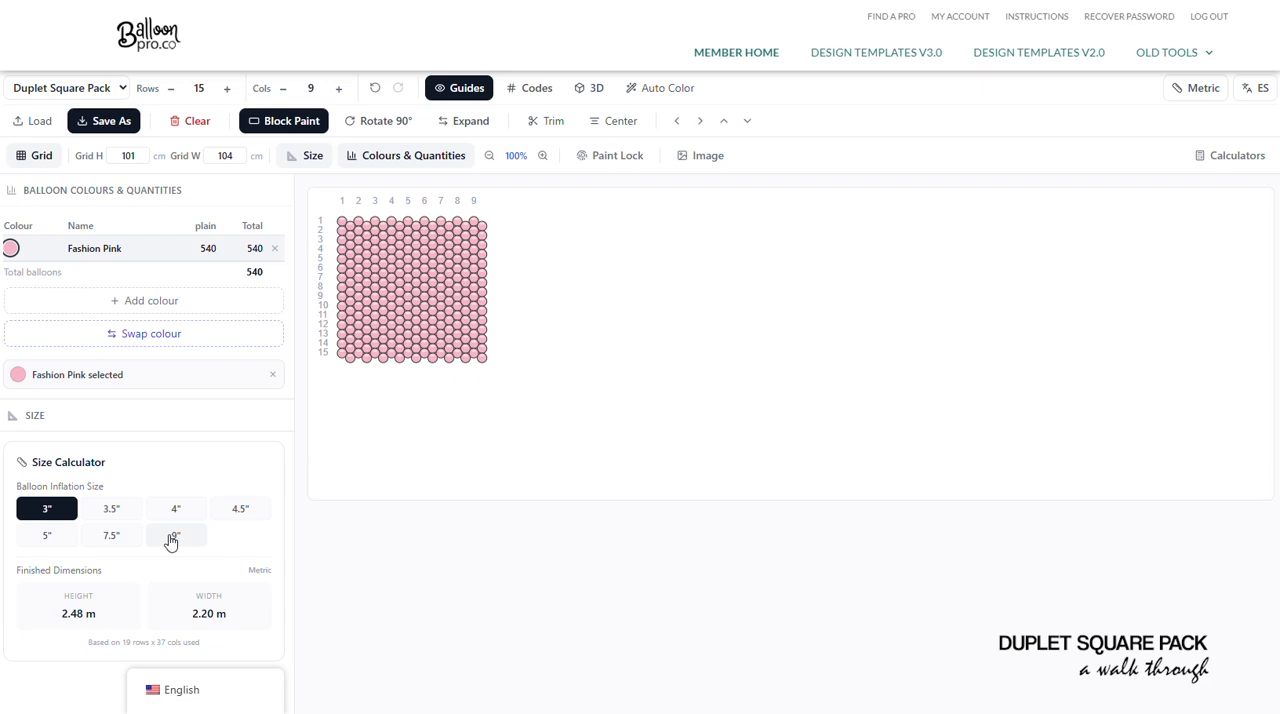
left_click(171, 538)
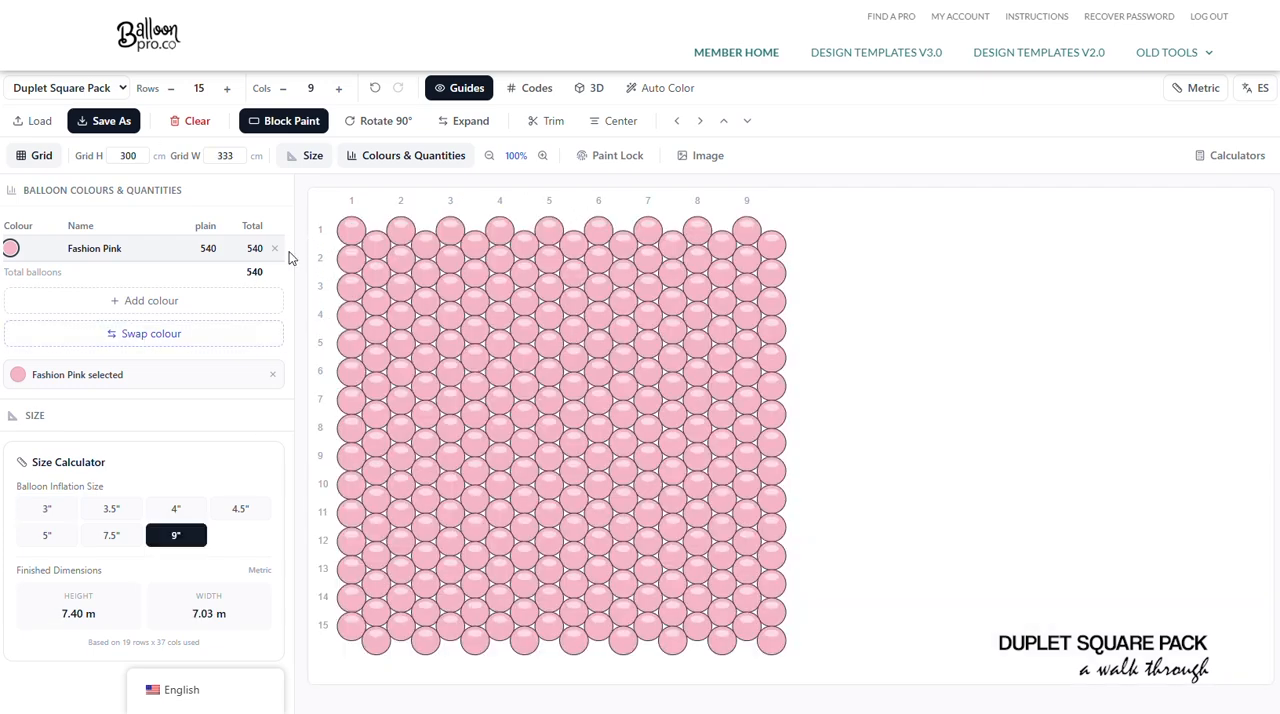
- Remove the Fashion Pink colour together with all balloons painted with it
left_click(275, 249)
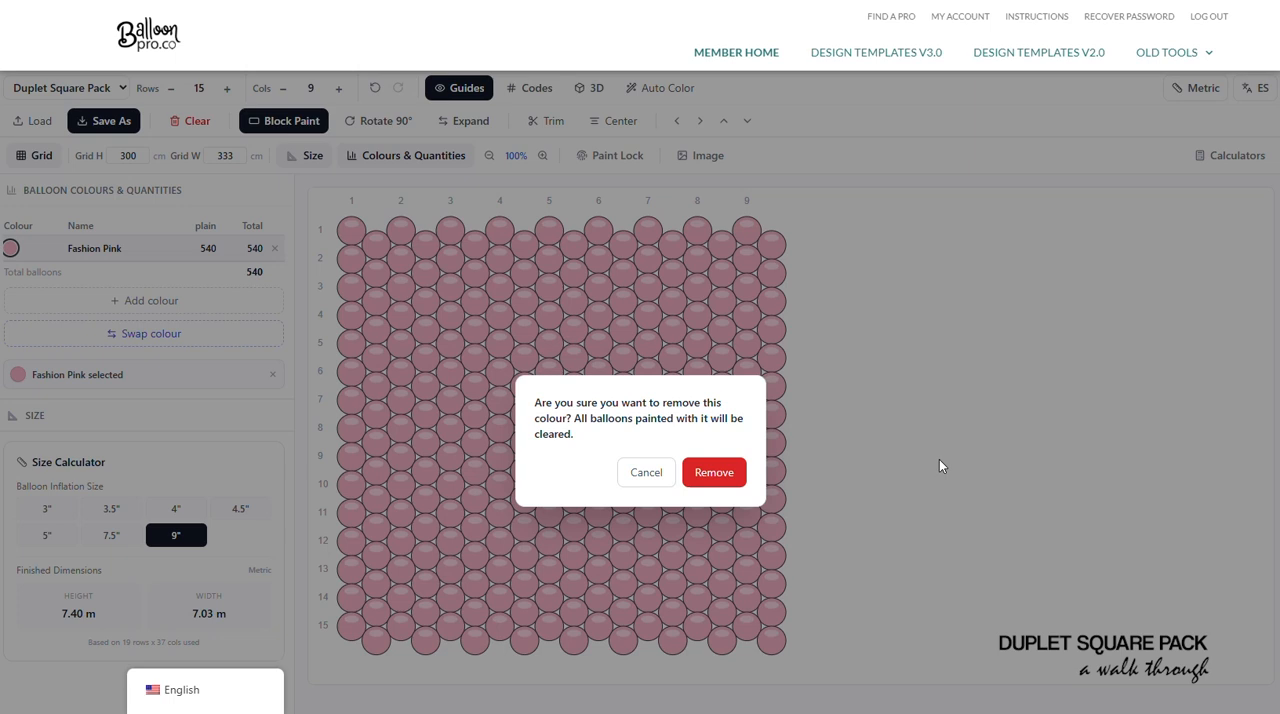
left_click(715, 470)
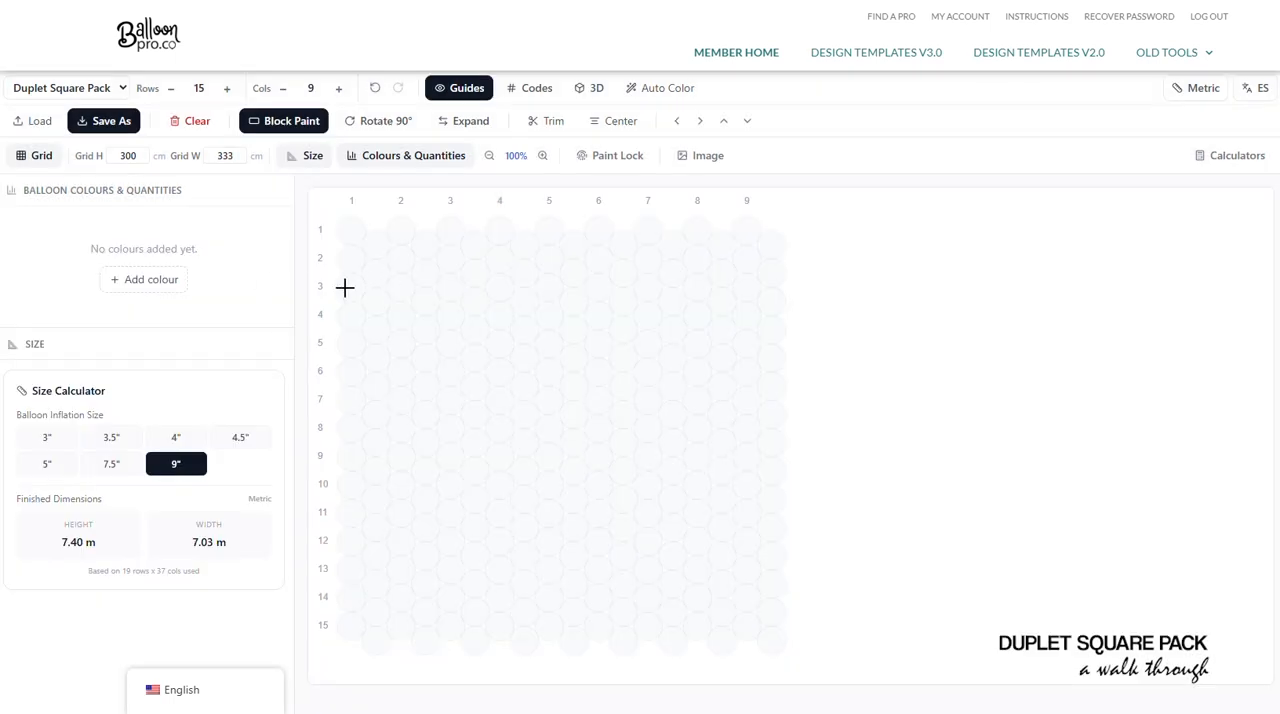
- Clear the whole design, set the balloon inflation size to 4" and enter 300 cm for both grid height and width
left_click(182, 124)
left_click(718, 460)
double_click(130, 155)
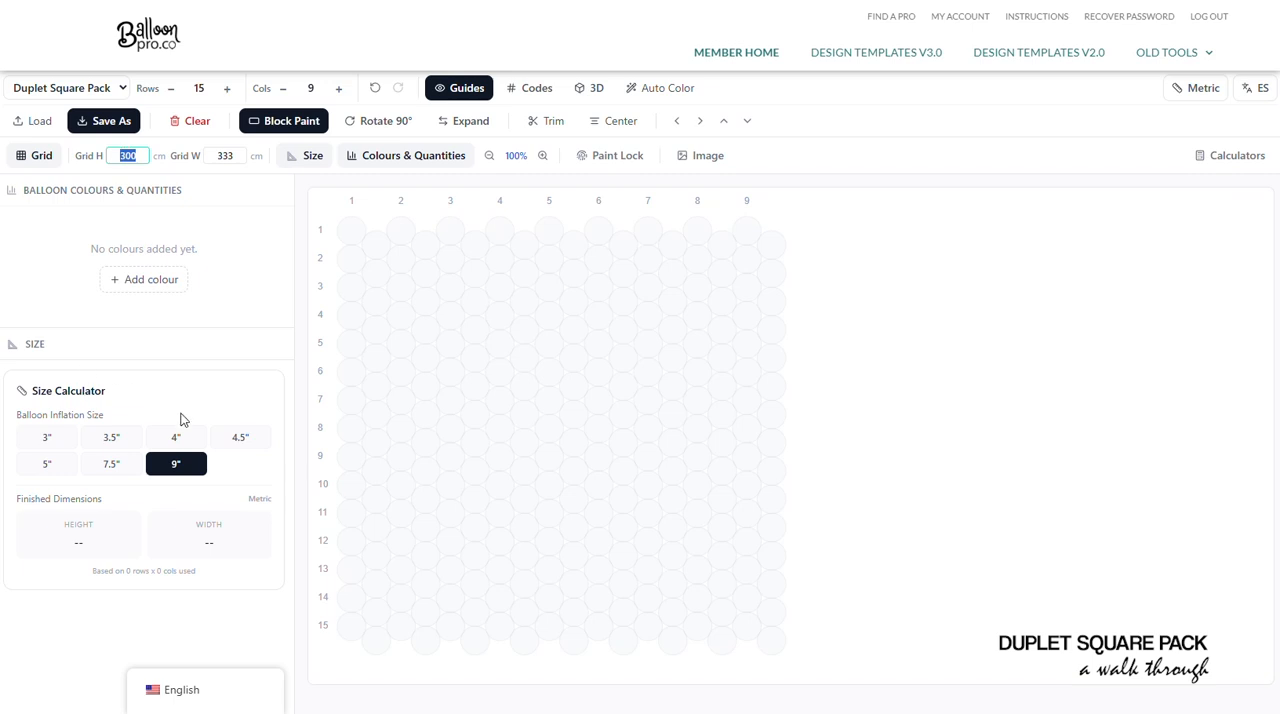
left_click(180, 436)
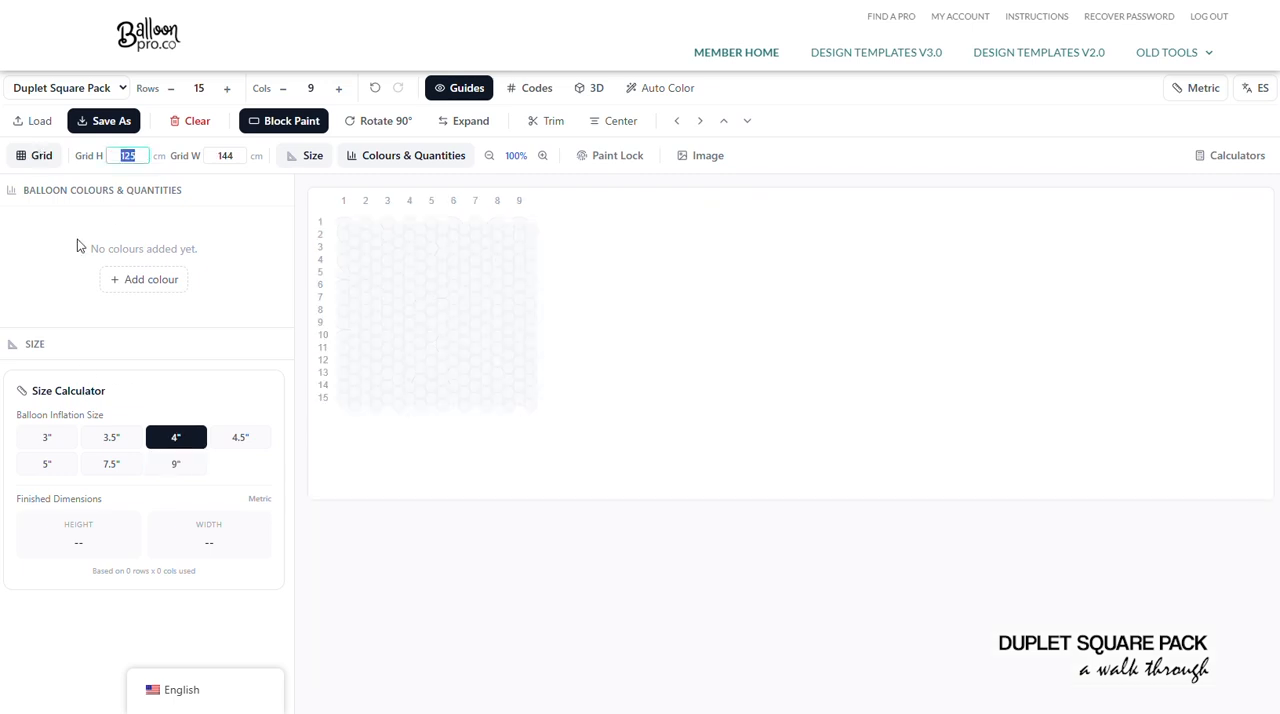
type("300")
key("Tab")
type("300")
key("Tab")
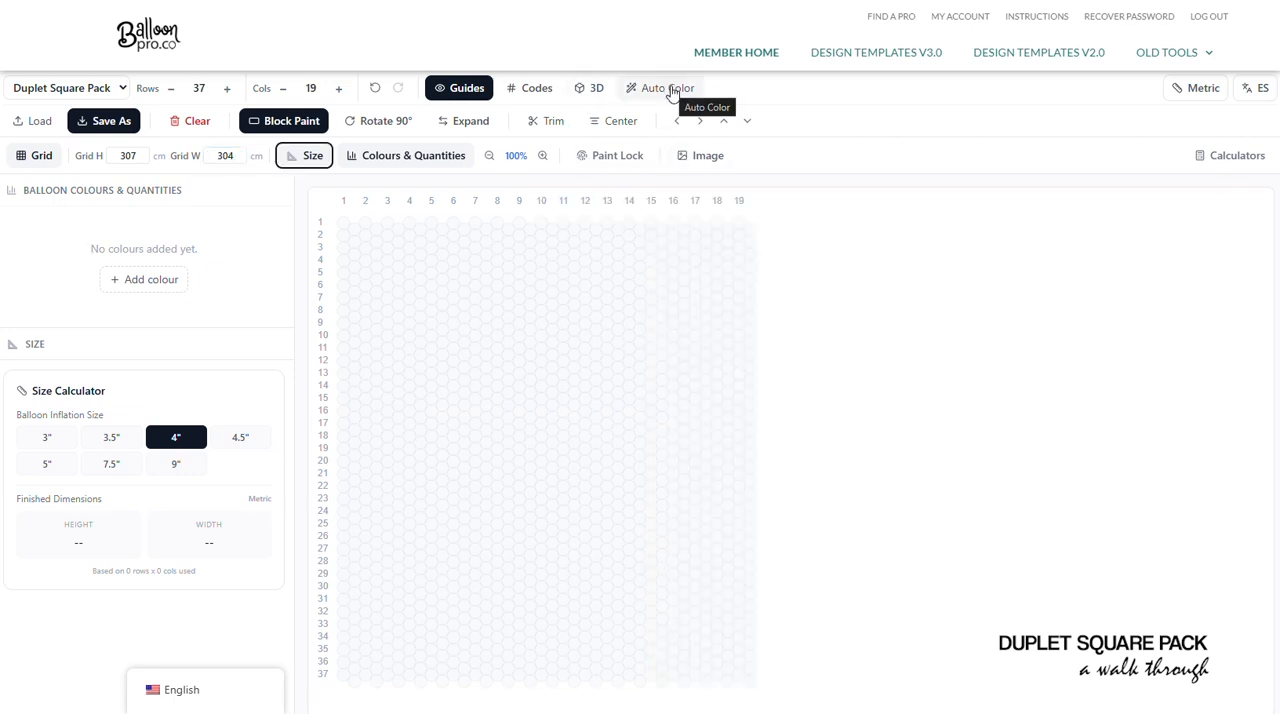
- Load the Google PNG as a background image and move it to about columns 10 to 16, rows 4 to 17
left_click(710, 160)
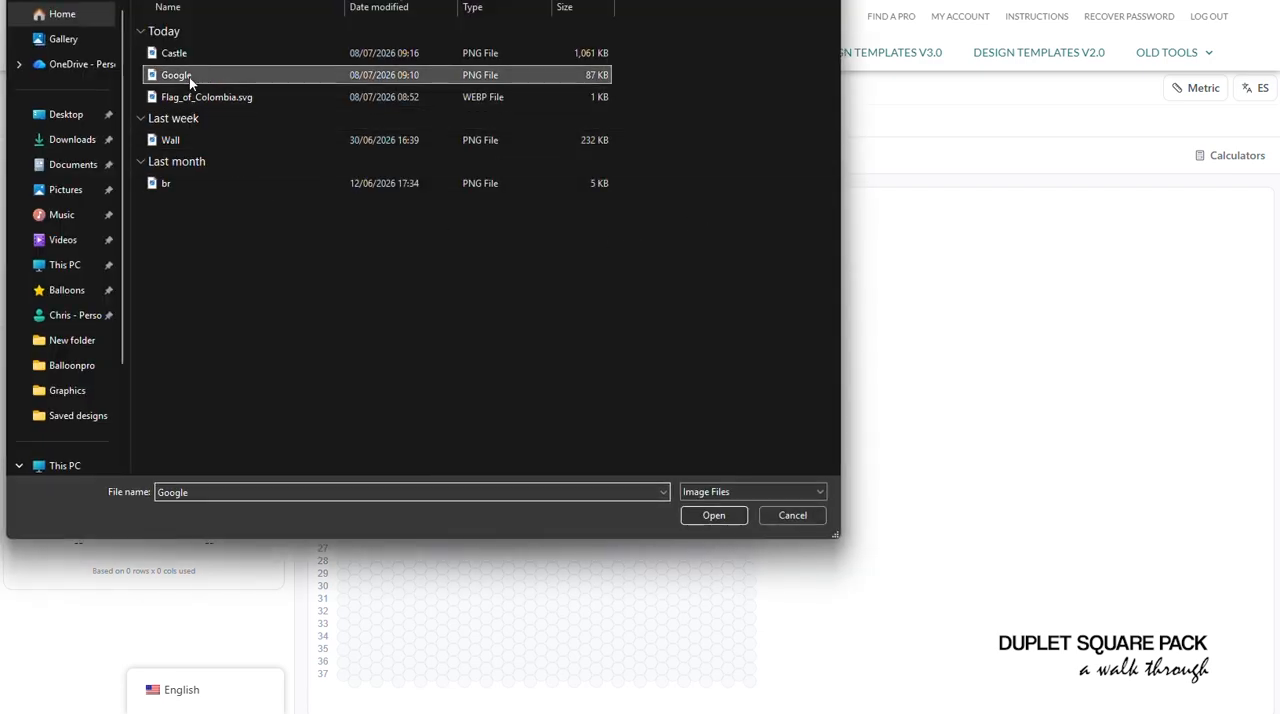
double_click(189, 77)
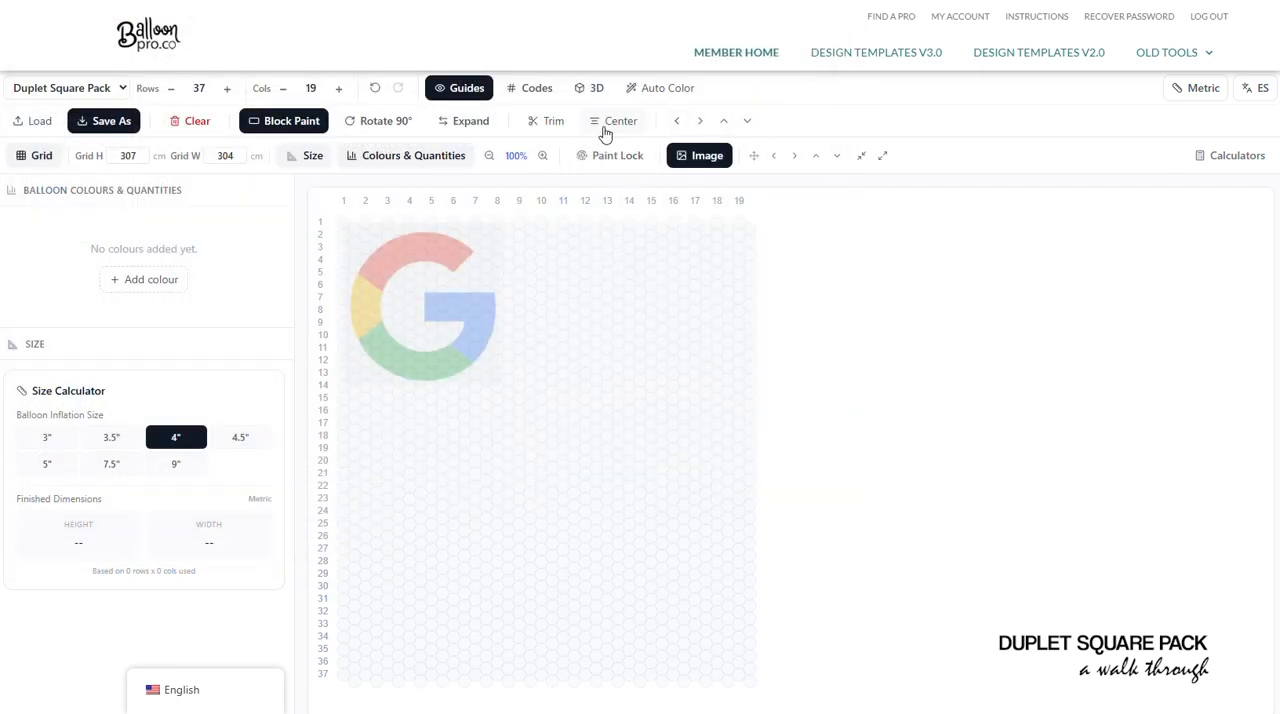
left_click(754, 155)
left_click_drag(415, 361, 518, 493)
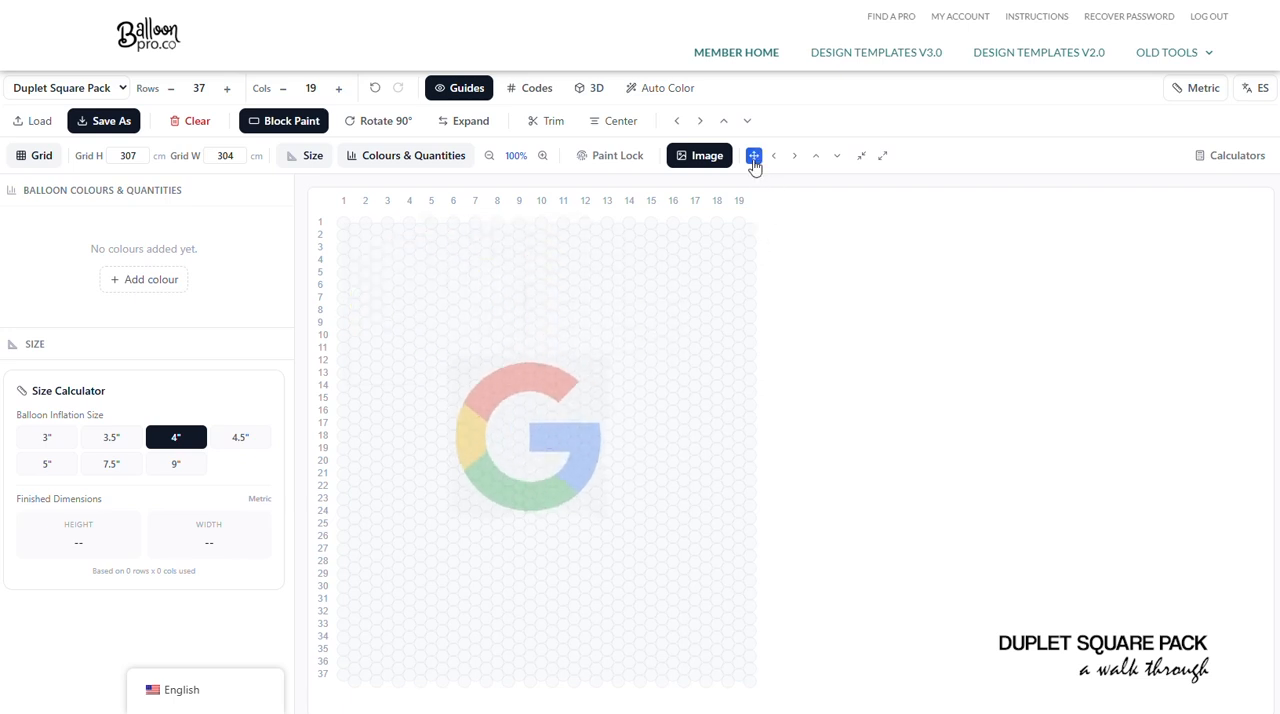
left_click_drag(523, 403, 608, 320)
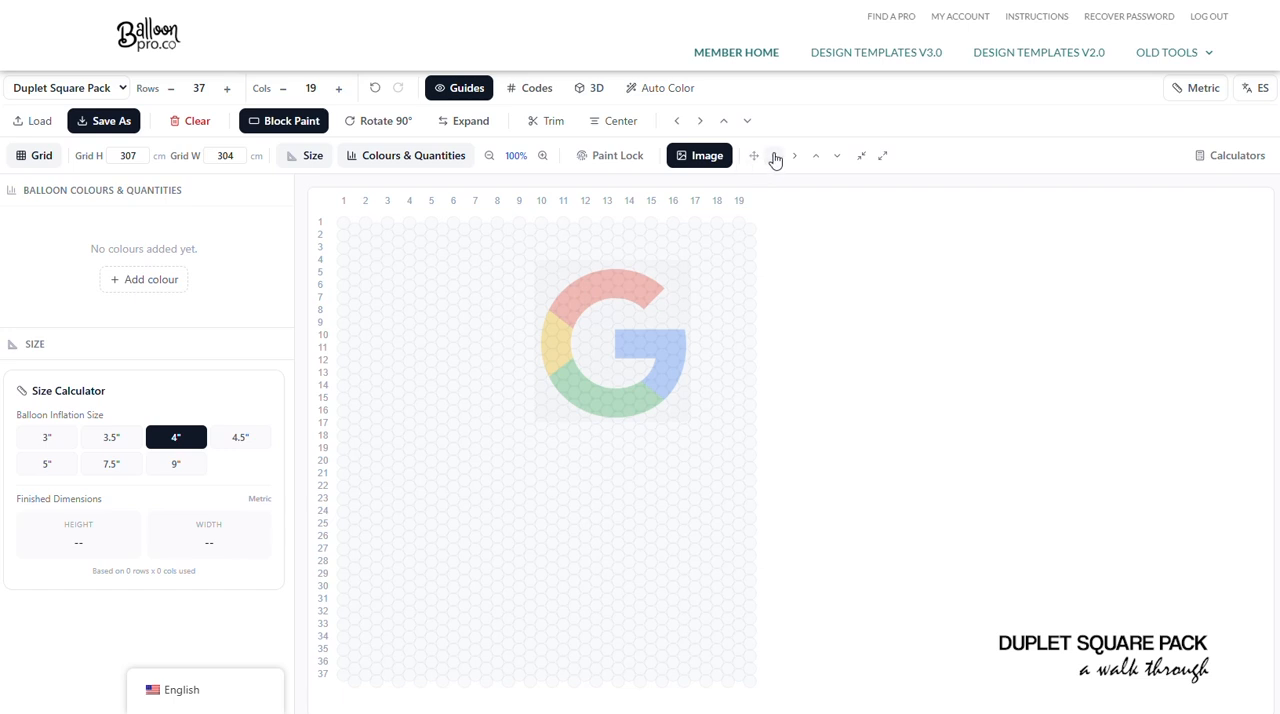
- Enlarge the background image and shift it left until the logo spans about columns 4 to 15
left_click(883, 157)
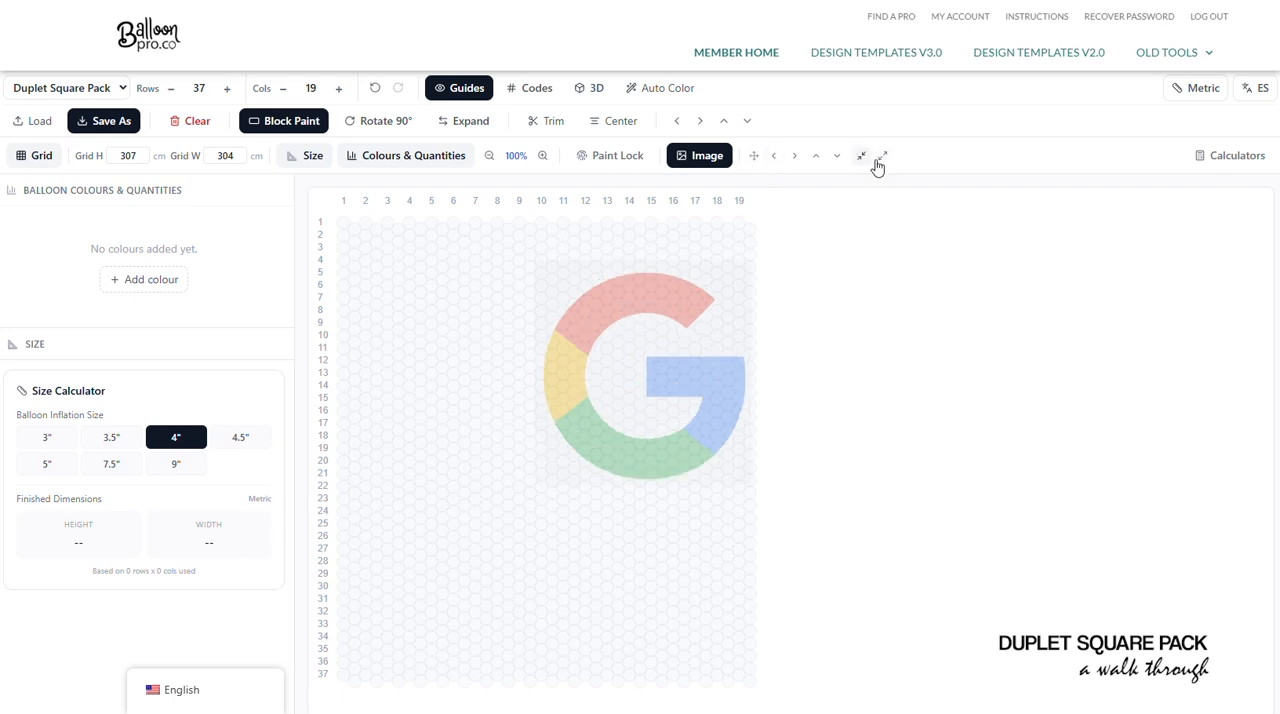
left_click(883, 157)
left_click(772, 157)
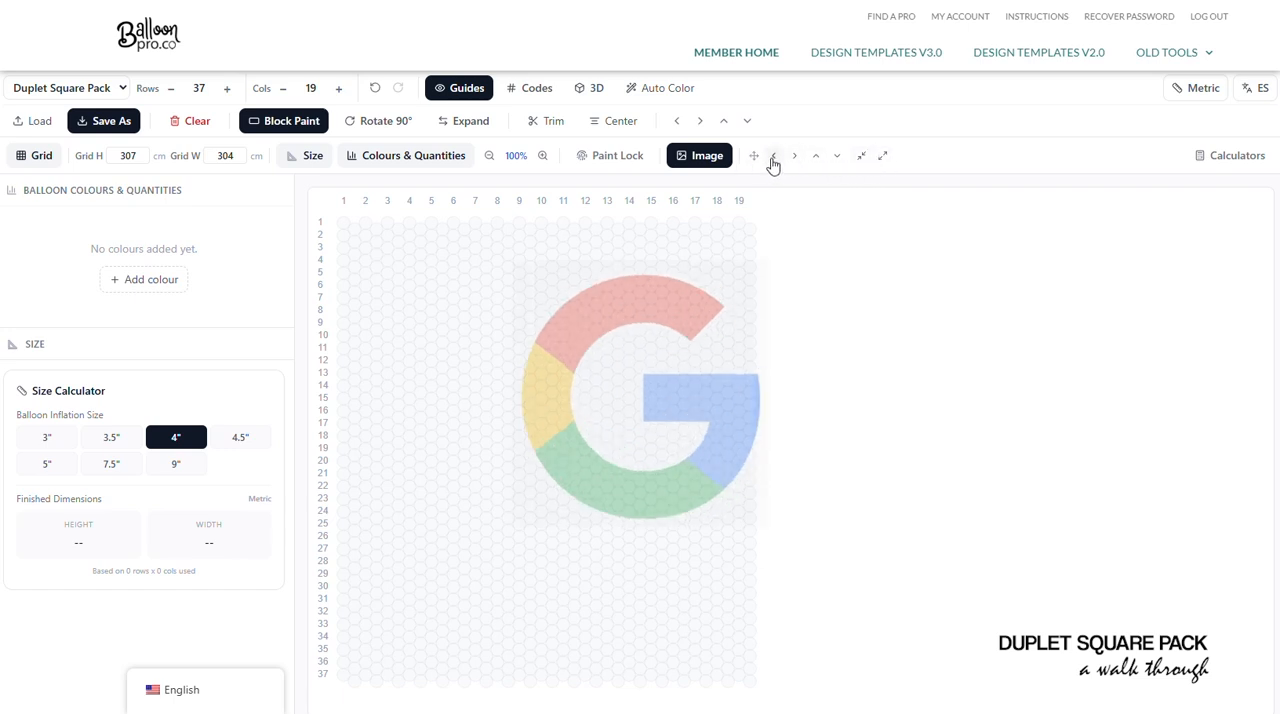
left_click(772, 157)
left_click(771, 157)
left_click(770, 157)
left_click(771, 157)
left_click(771, 157)
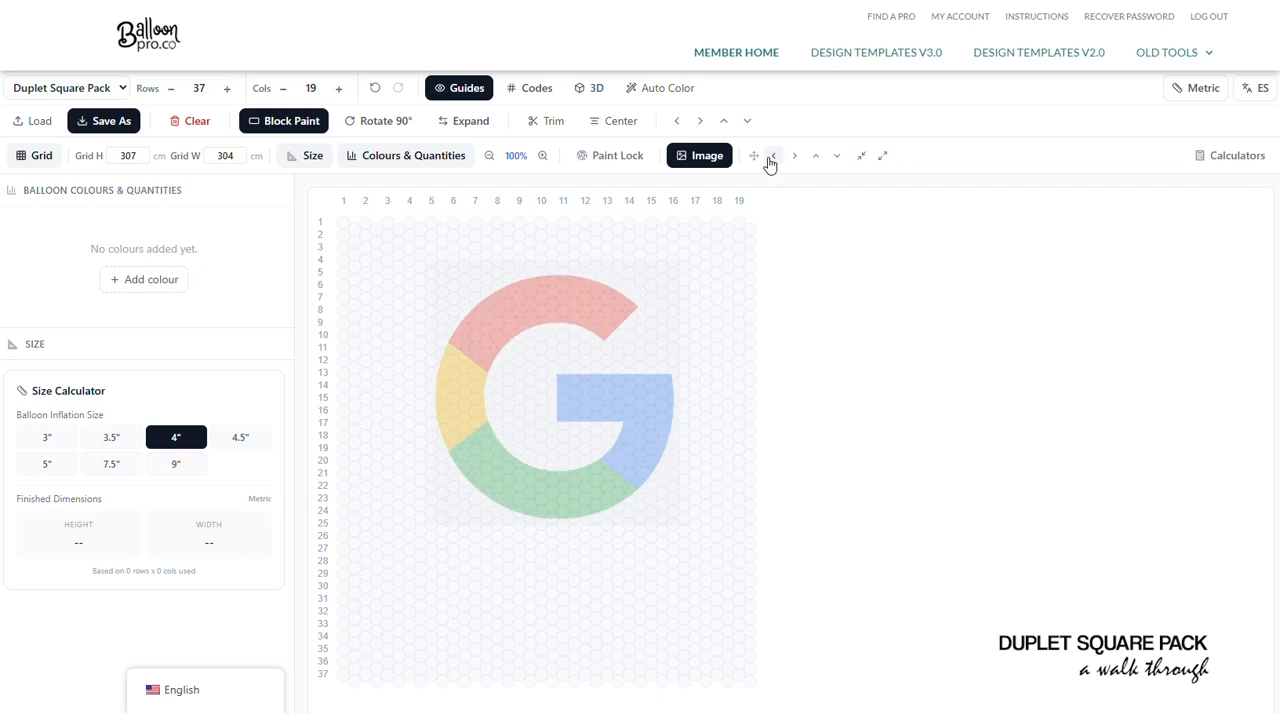
left_click(771, 157)
left_click(771, 157)
left_click(771, 157)
- Enlarge the background image further and shift it left so the logo fills columns 1 to 19 of the grid
left_click(882, 157)
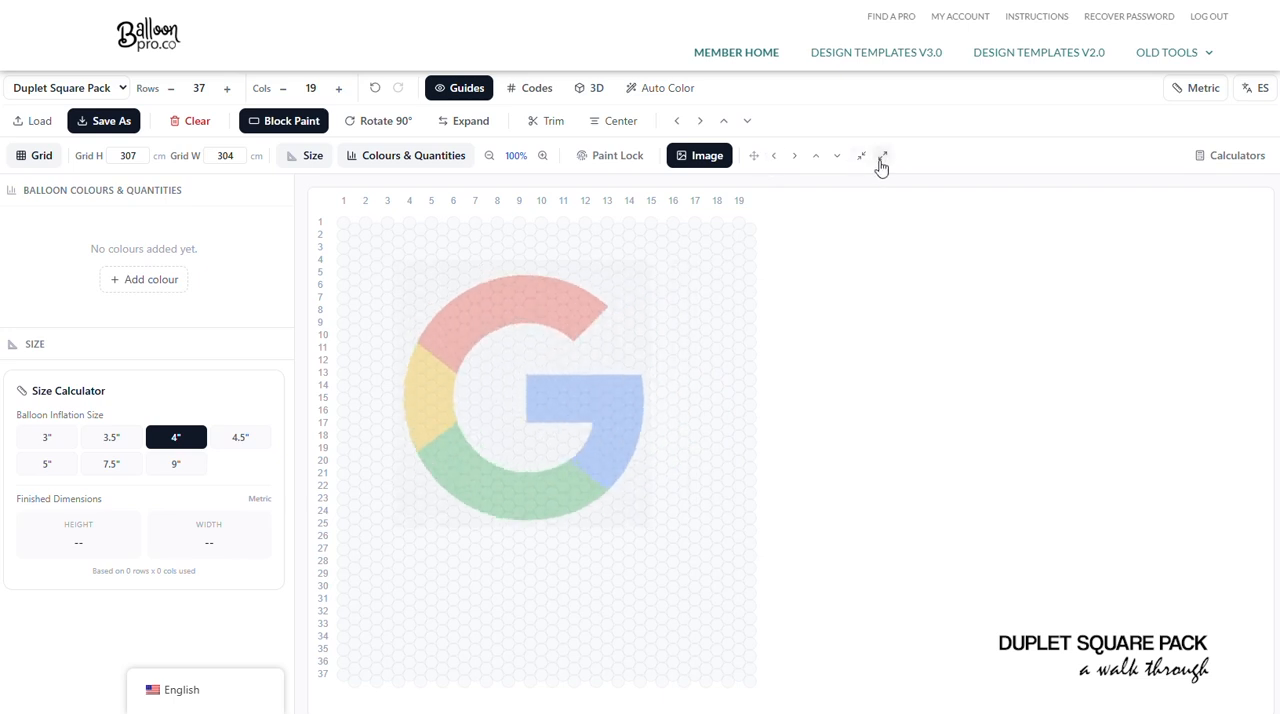
left_click(775, 158)
left_click(775, 158)
left_click(775, 158)
left_click(775, 158)
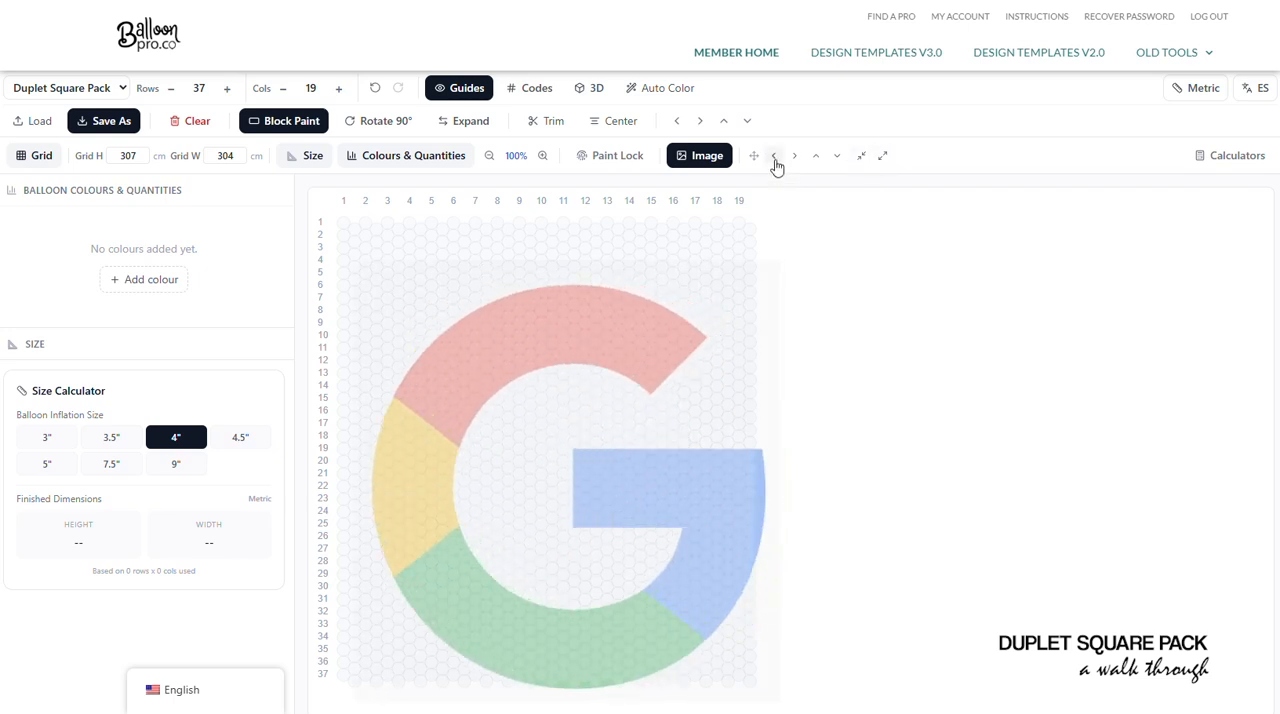
left_click(775, 158)
left_click(775, 158)
left_click(775, 158)
left_click(775, 158)
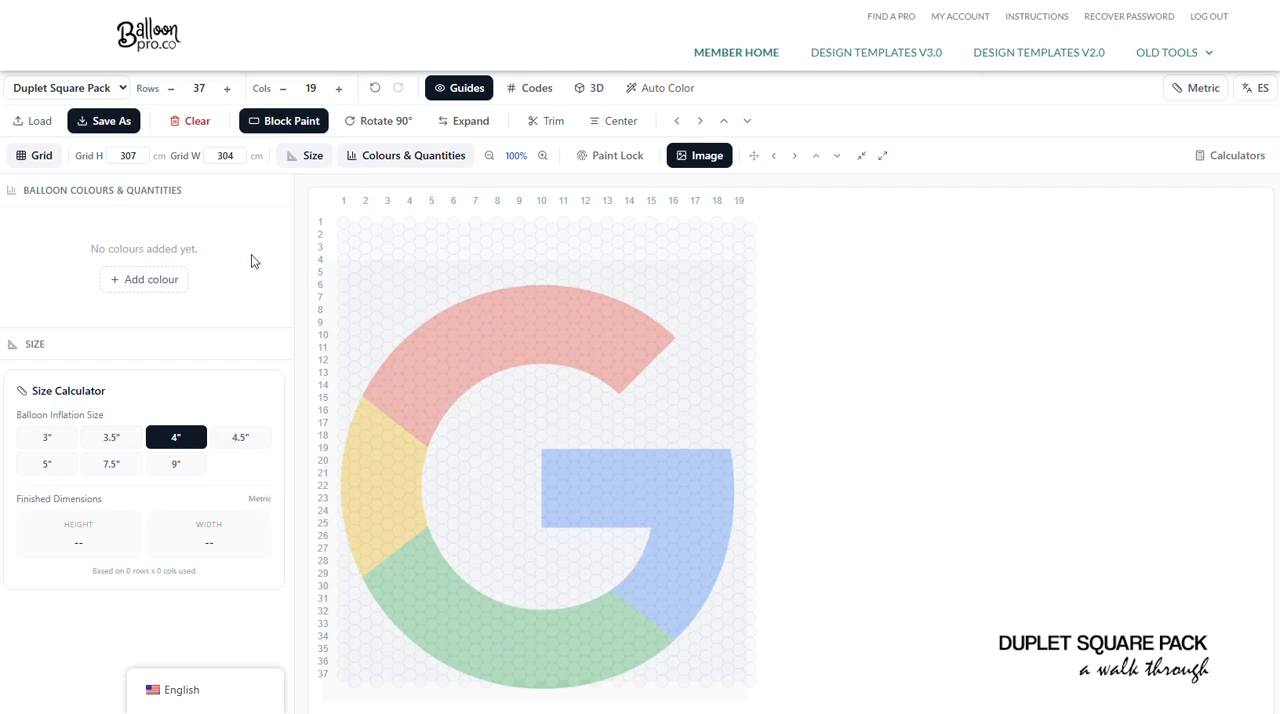
- Add the Sempertex colour Fashion Red, turn off block painting and paint freehand strokes over the logo's red arc
left_click(144, 279)
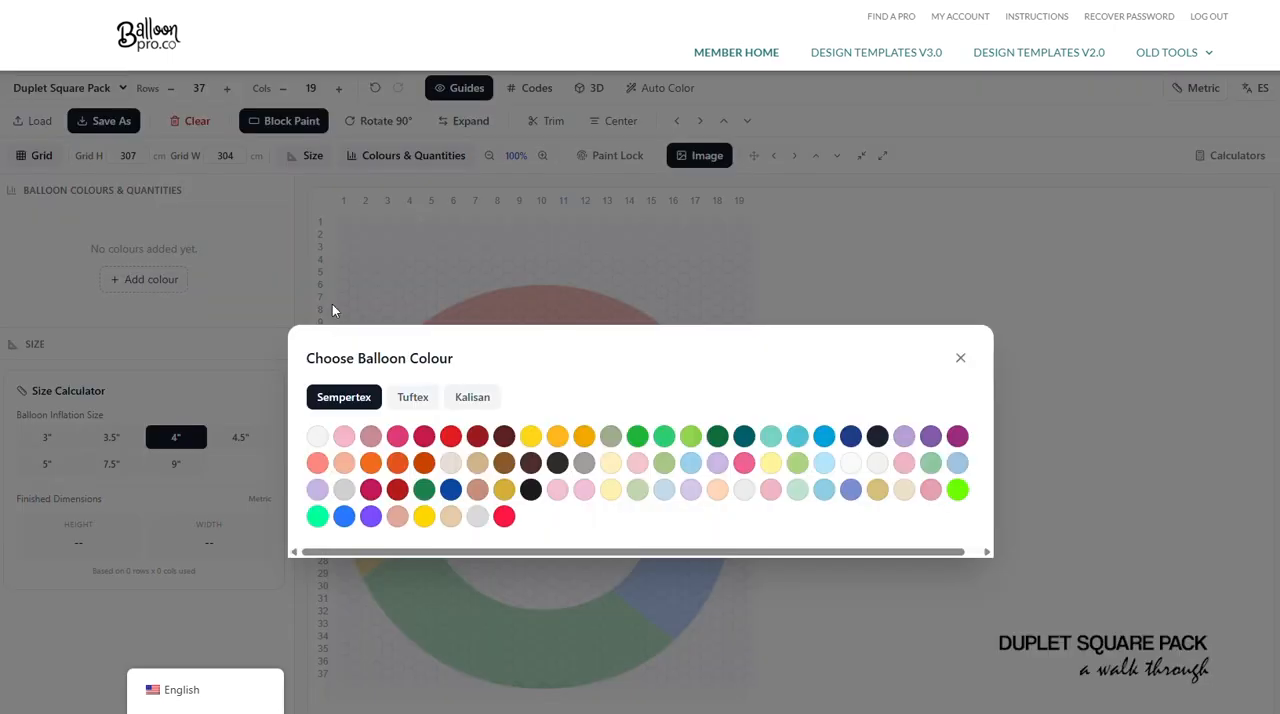
left_click(448, 437)
left_click(303, 126)
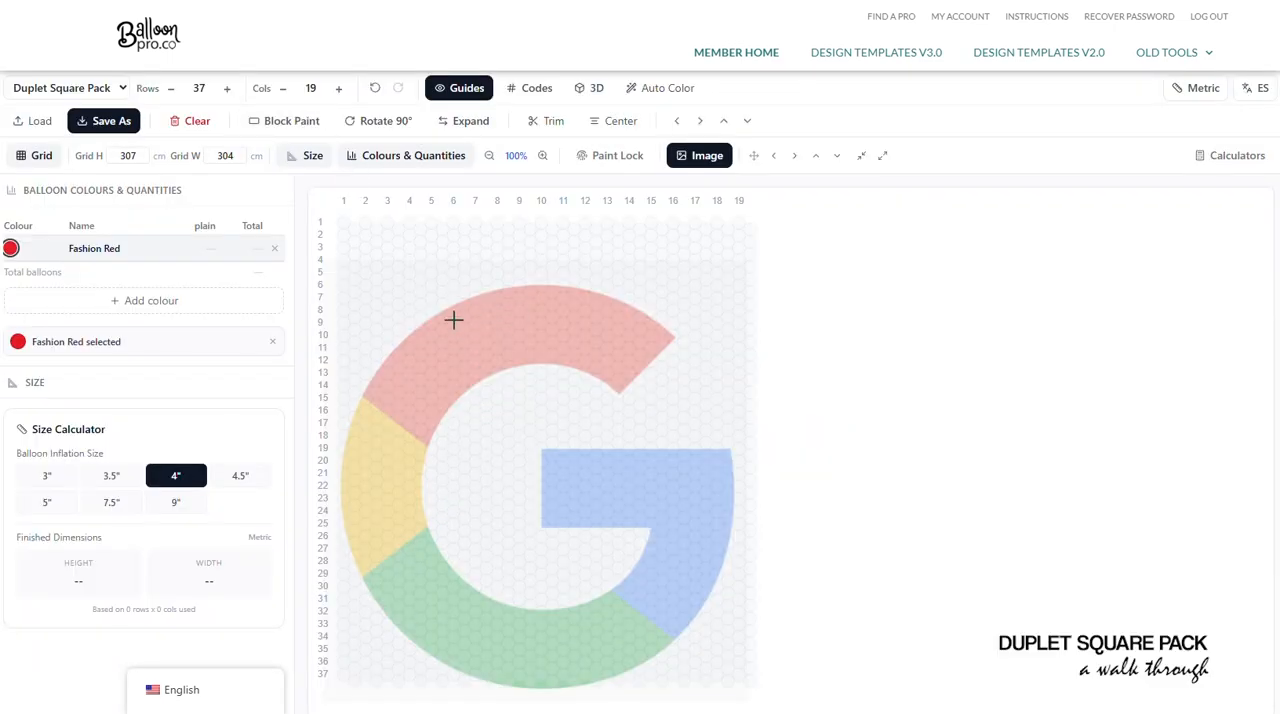
left_click_drag(453, 321, 573, 302)
left_click_drag(482, 320, 586, 336)
mouse_move(662, 343)
left_mouse_down()
mouse_move(633, 372)
mouse_move(660, 330)
mouse_move(585, 300)
mouse_move(620, 330)
mouse_move(582, 323)
left_mouse_up()
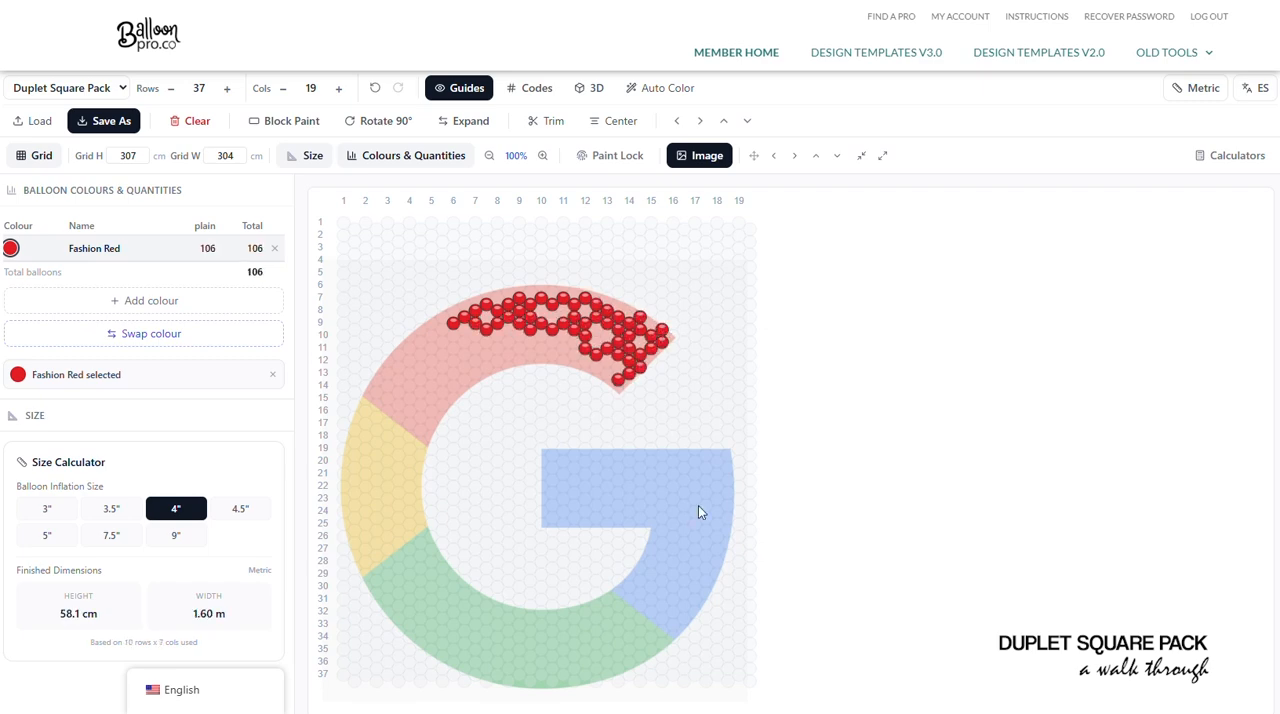
- Clear the painted balloons and remove both the background image and the Fashion Red colour
left_click(188, 124)
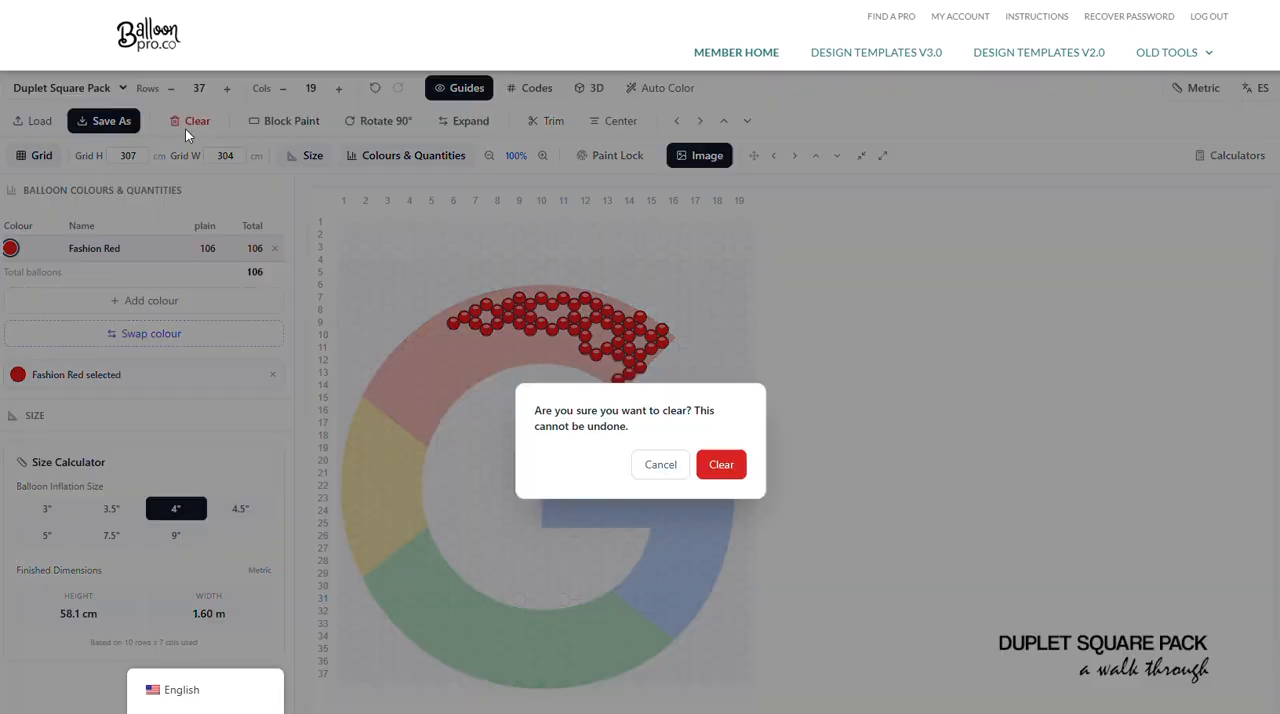
left_click(721, 464)
left_click(703, 155)
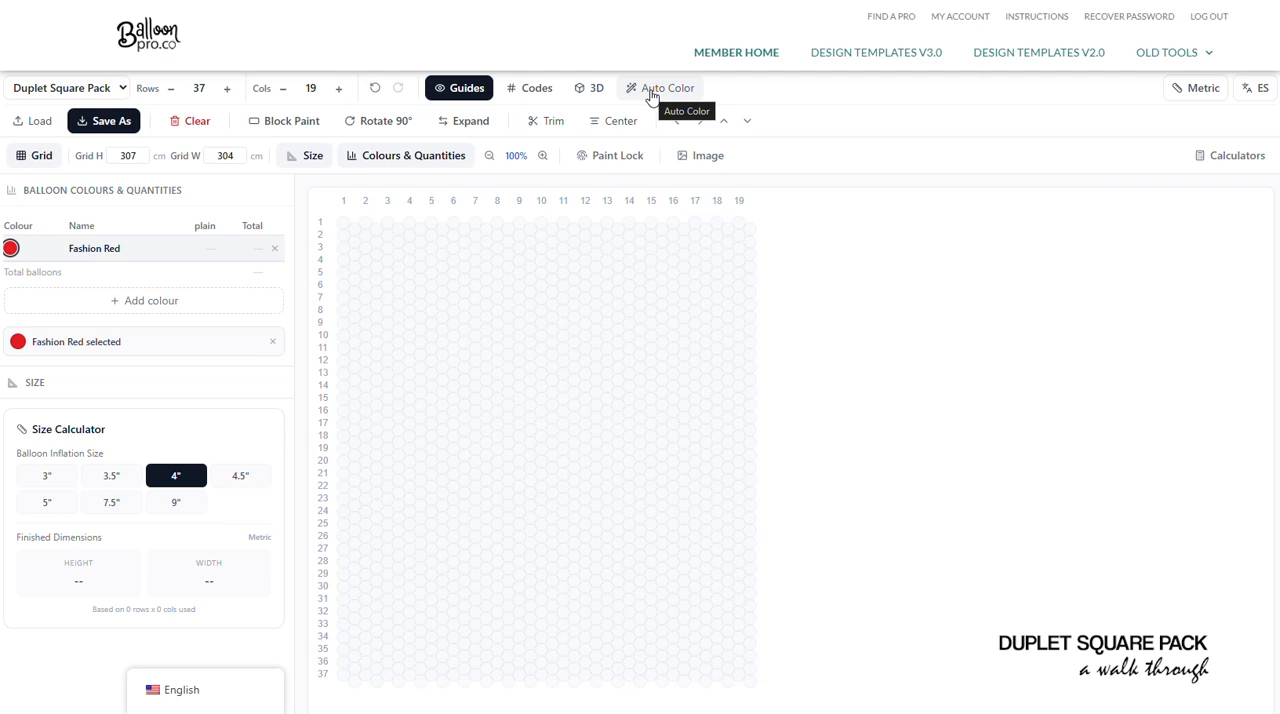
left_click(274, 248)
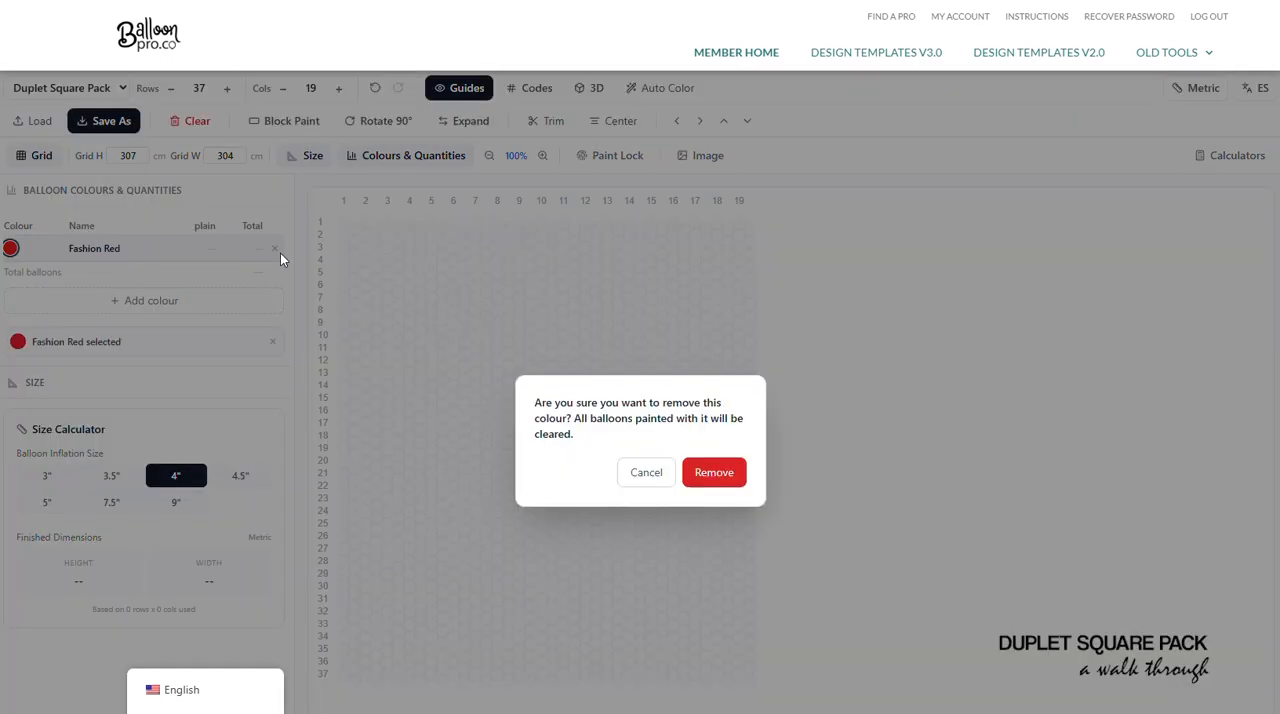
left_click(714, 474)
- Upload the Google image to Auto Color Mapping and analyze it with Skip white on and max colors at 4
left_click(655, 88)
left_click(608, 476)
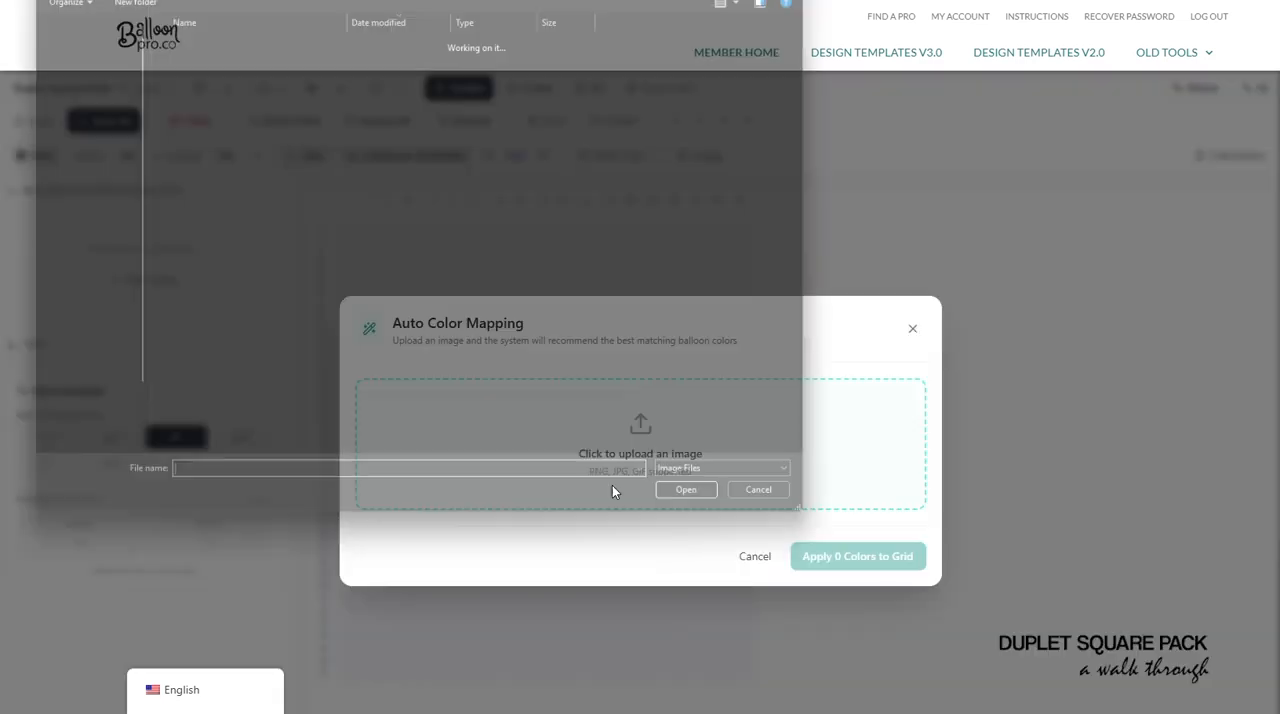
double_click(180, 78)
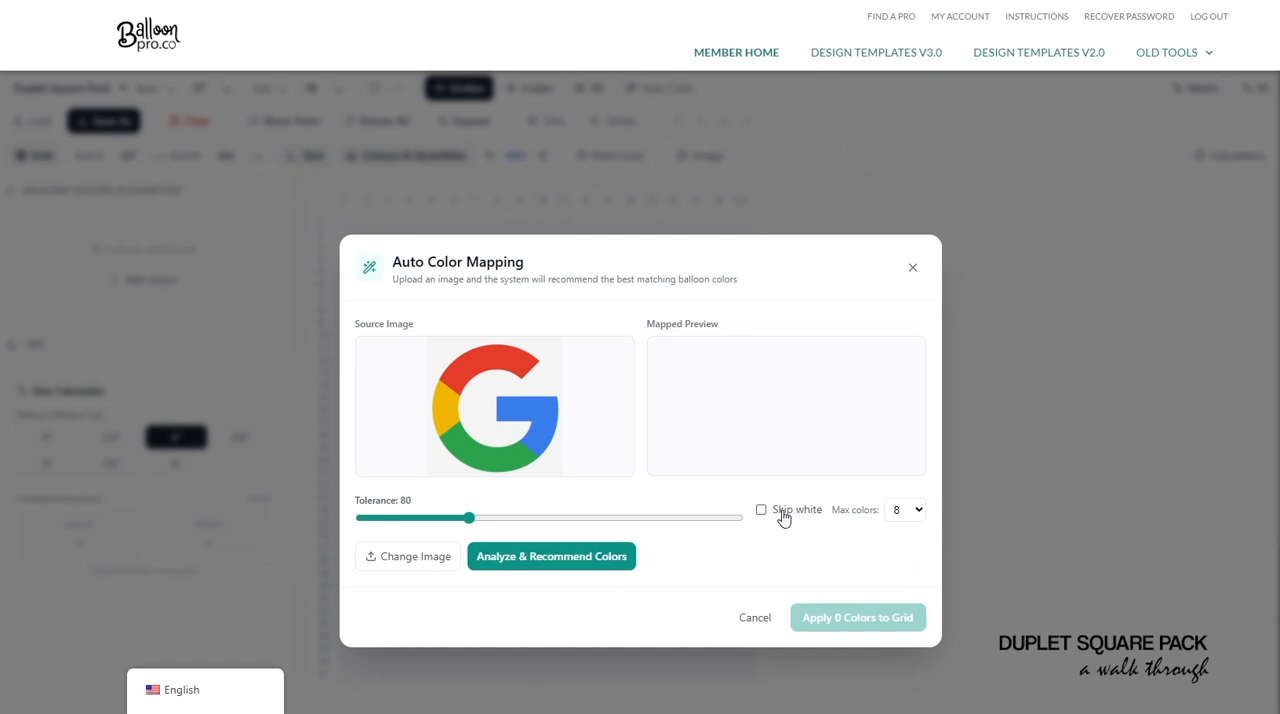
left_click(784, 515)
left_click(905, 509)
left_click(905, 531)
left_click(560, 560)
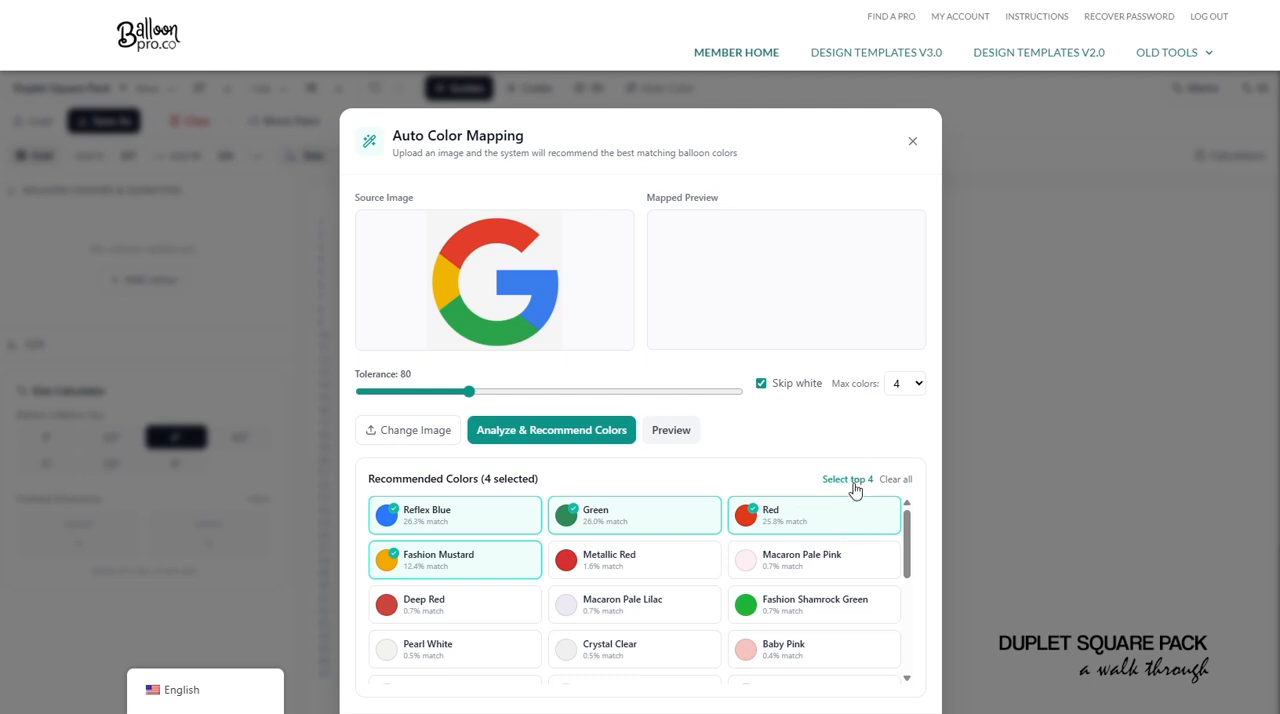
- Preview the mapped image and apply the 4 recommended colours to the grid
scroll(877, 449, "down", 1)
left_click(670, 351)
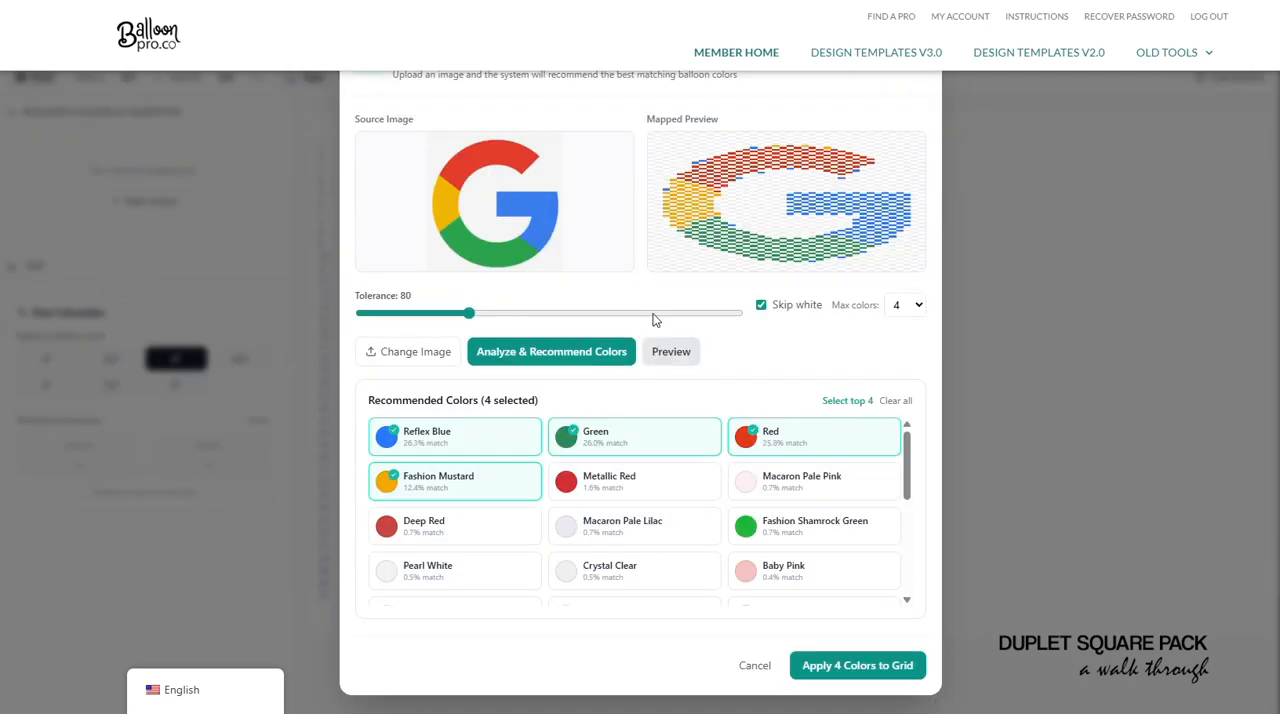
left_click(860, 665)
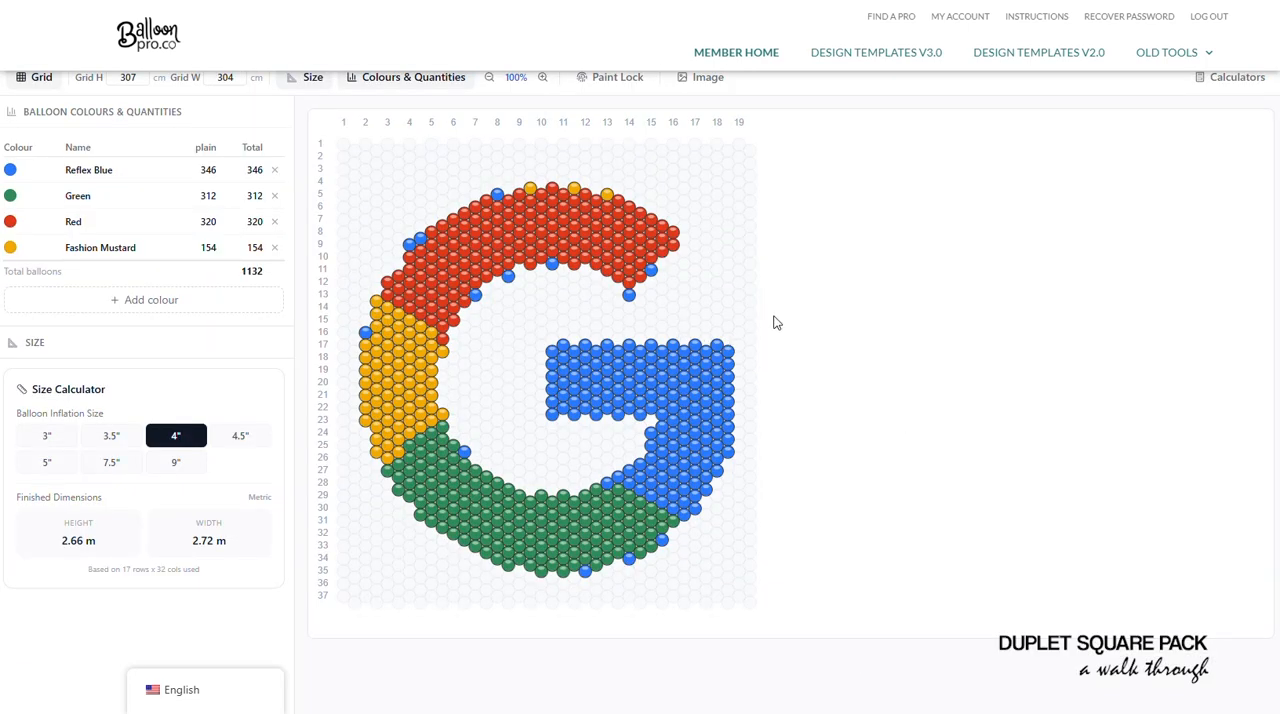
- View the logo design with Expand spacing and return it to normal spacing
scroll(760, 389, "up", 1)
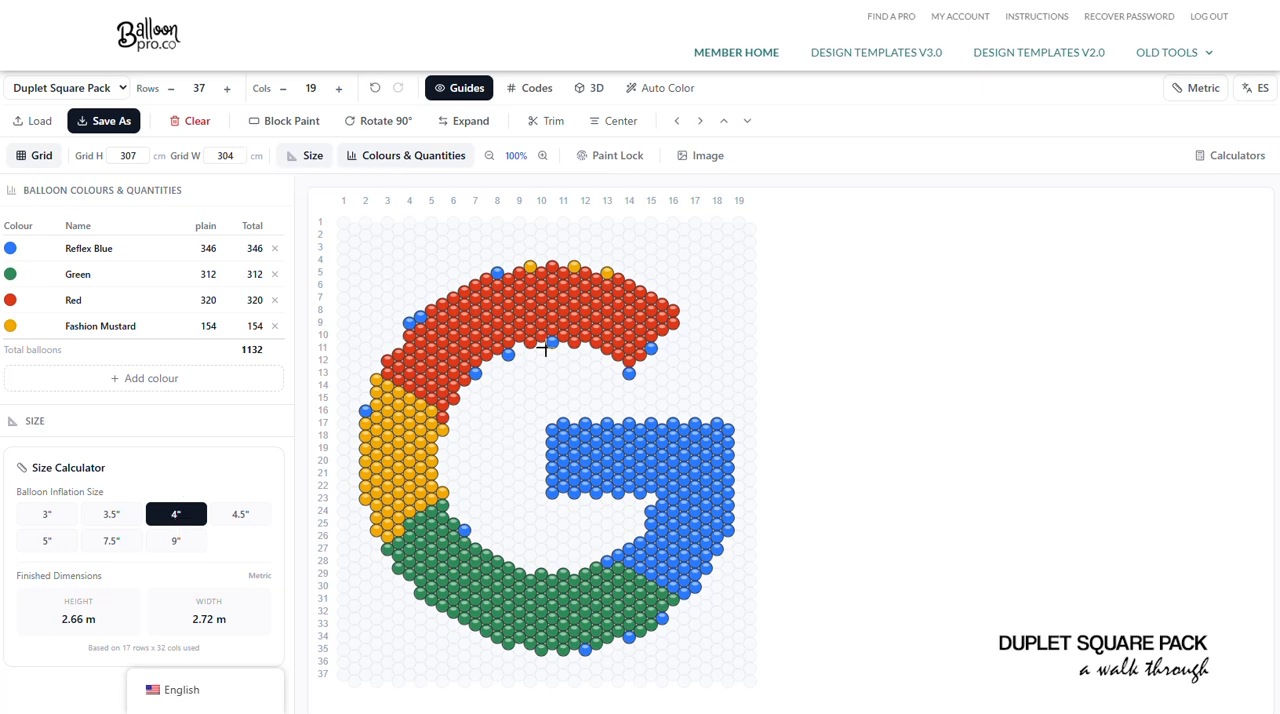
left_click(470, 121)
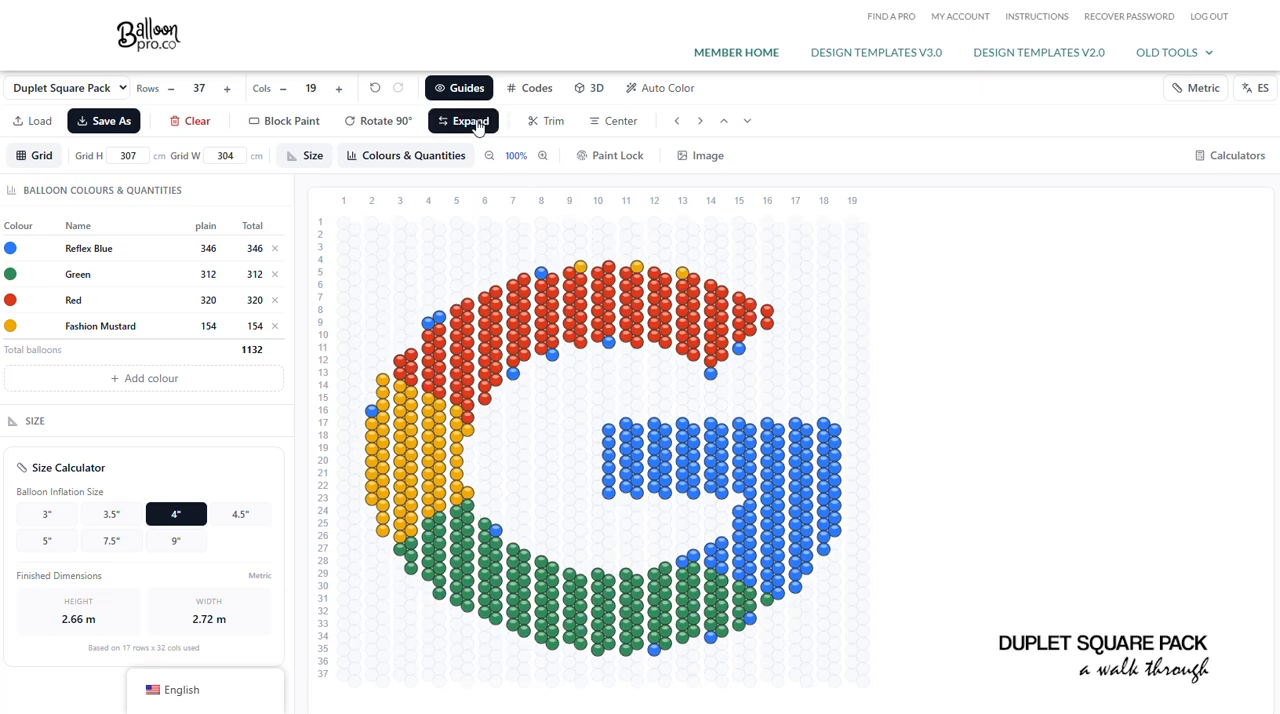
left_click(470, 121)
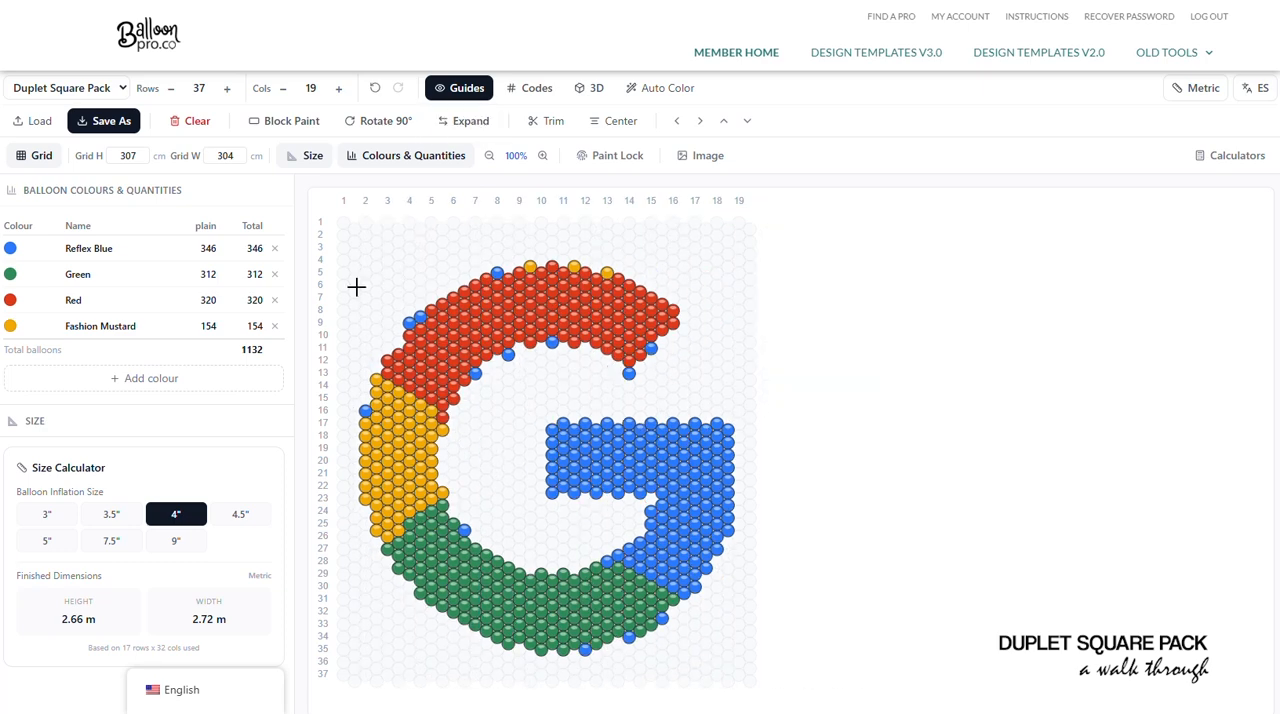
- Repaint the stray mustard and blue balloons along the red arc with Red, clearing those that stick out of its inner edge
left_click(80, 302)
left_click(84, 305)
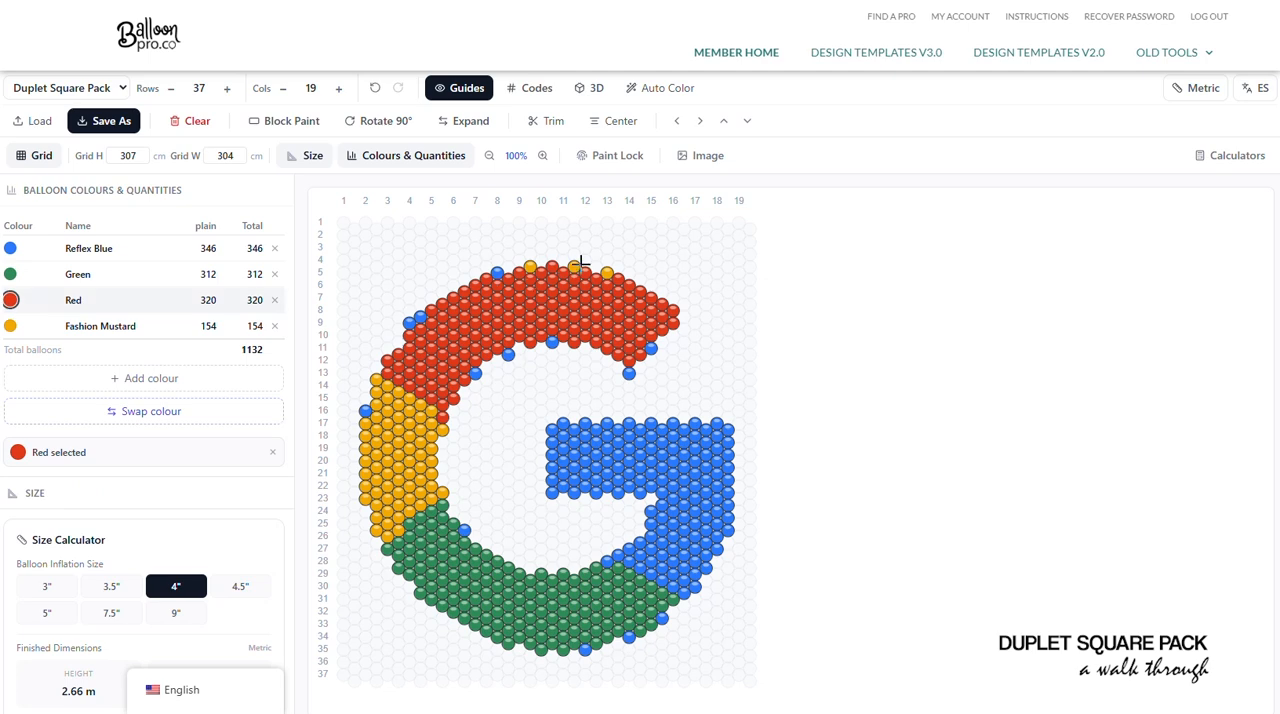
left_click(605, 270)
left_click(533, 264)
left_click(551, 339)
left_click(420, 317)
left_click(409, 322)
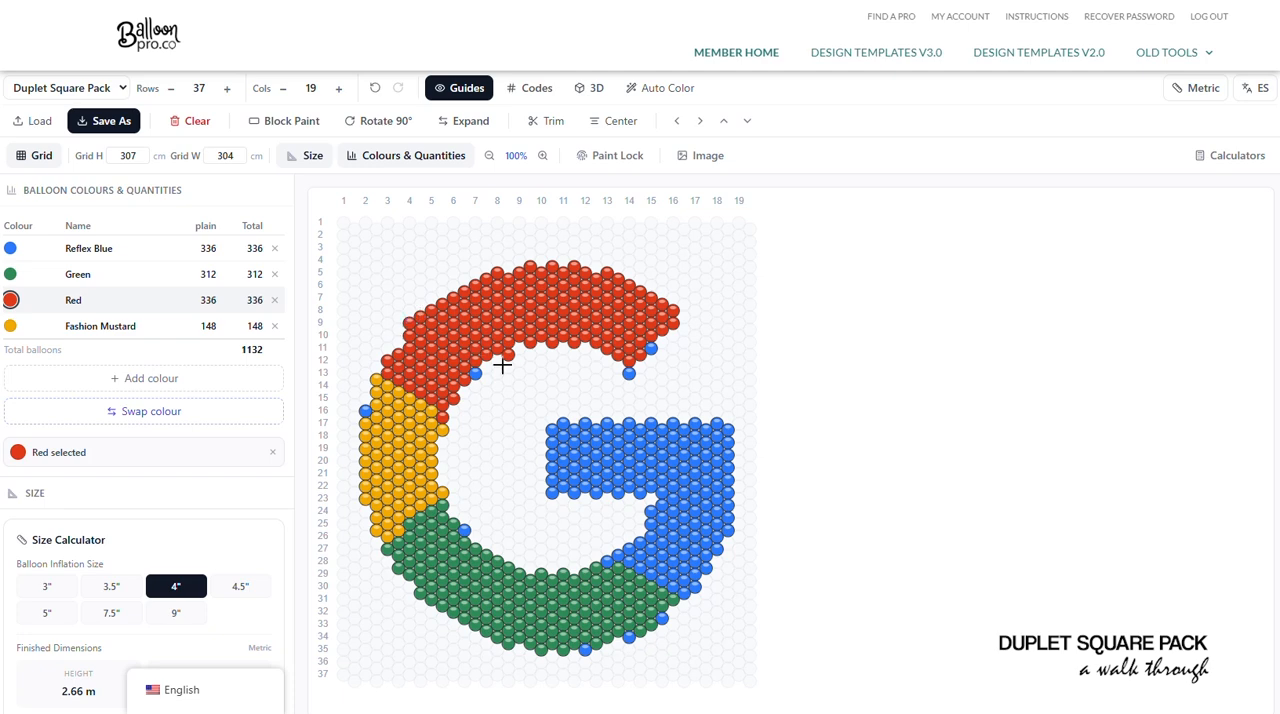
left_click(508, 352)
left_click(629, 373)
left_click(638, 350)
left_click(475, 373)
- Tidy the edges of the mustard and green sections, replacing or clearing stray balloons with Fashion Mustard and Green
left_click(75, 328)
left_click(364, 411)
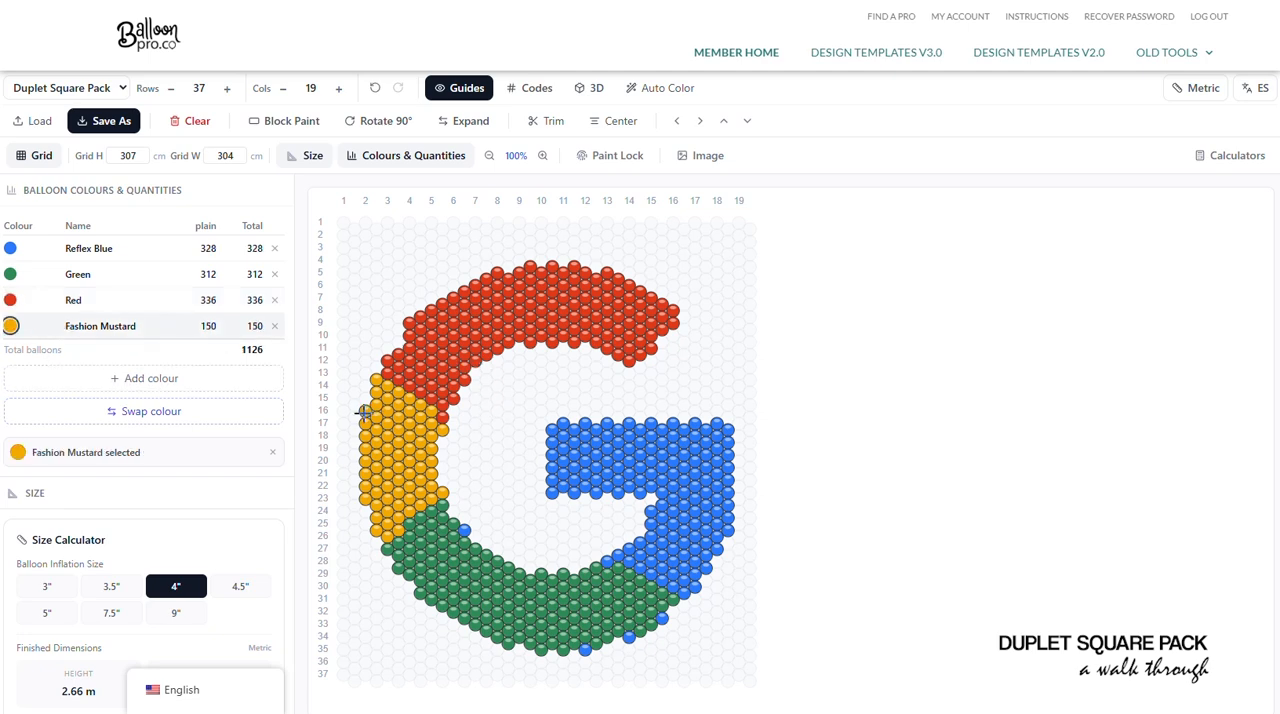
left_click(433, 425)
left_click(443, 428)
left_click(78, 274)
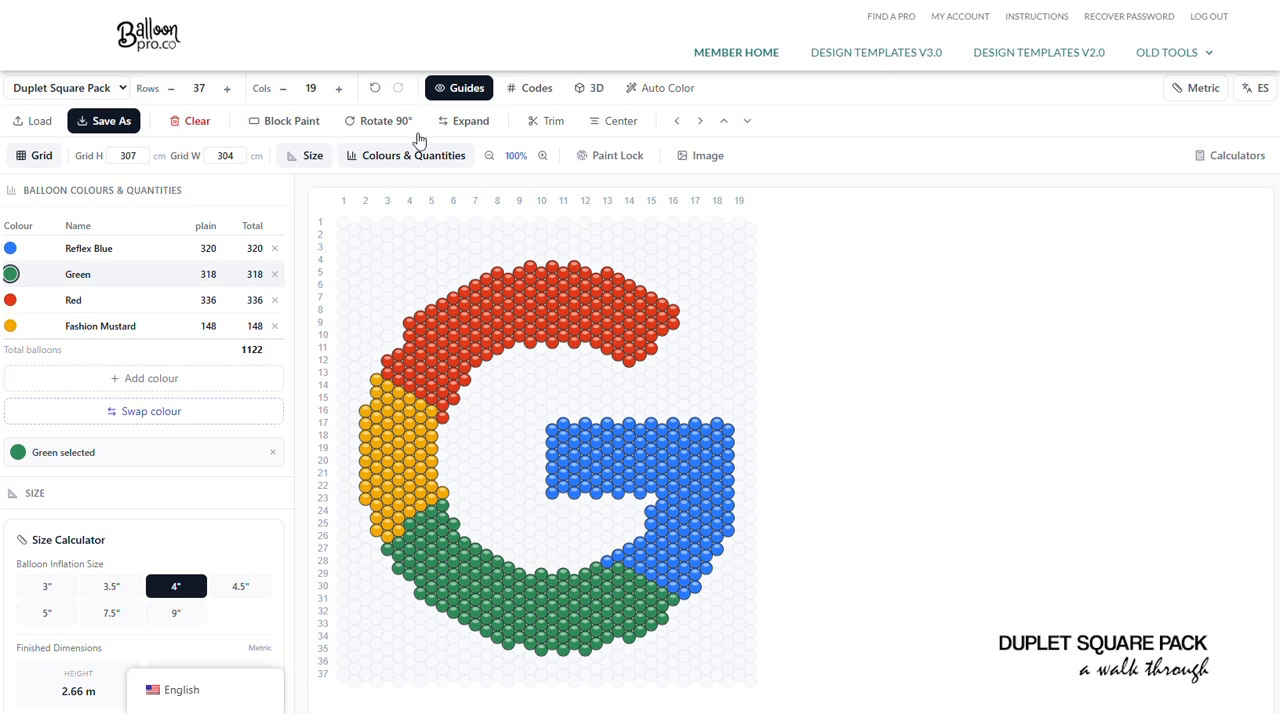
- Hide the grid guides and check the colour code numbers on the balloons, leaving the codes off
left_click(458, 88)
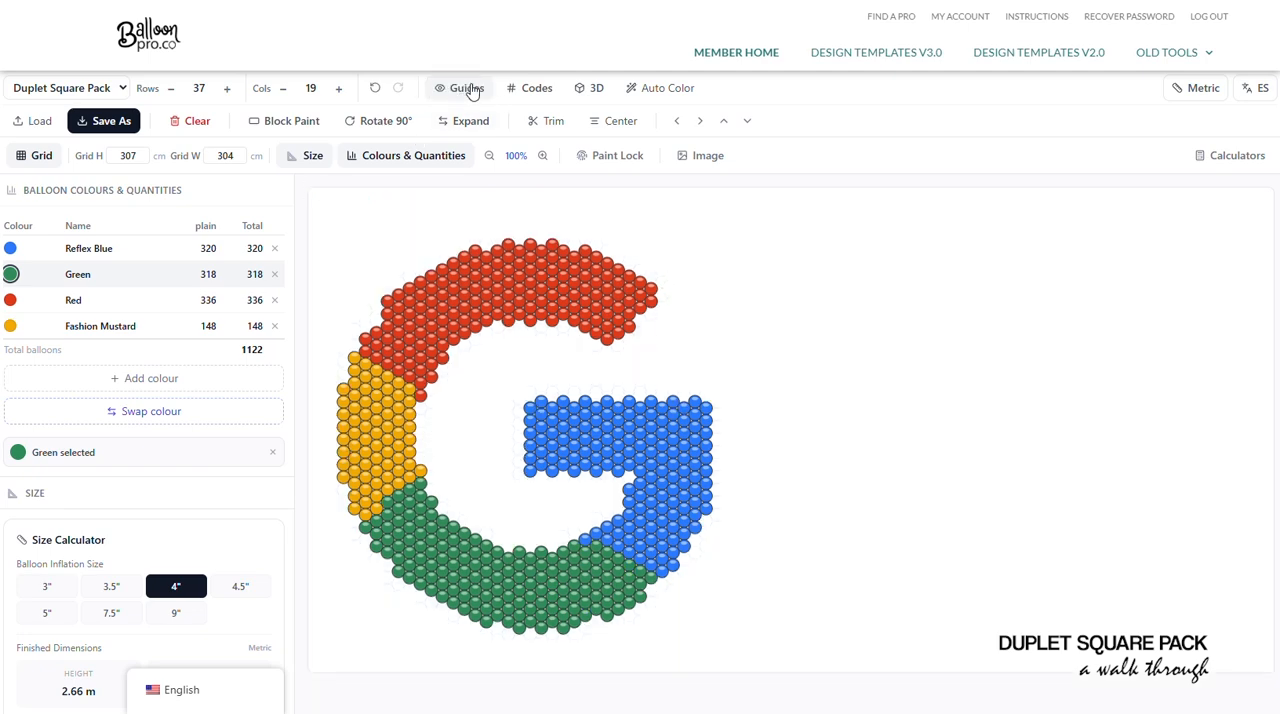
left_click(528, 91)
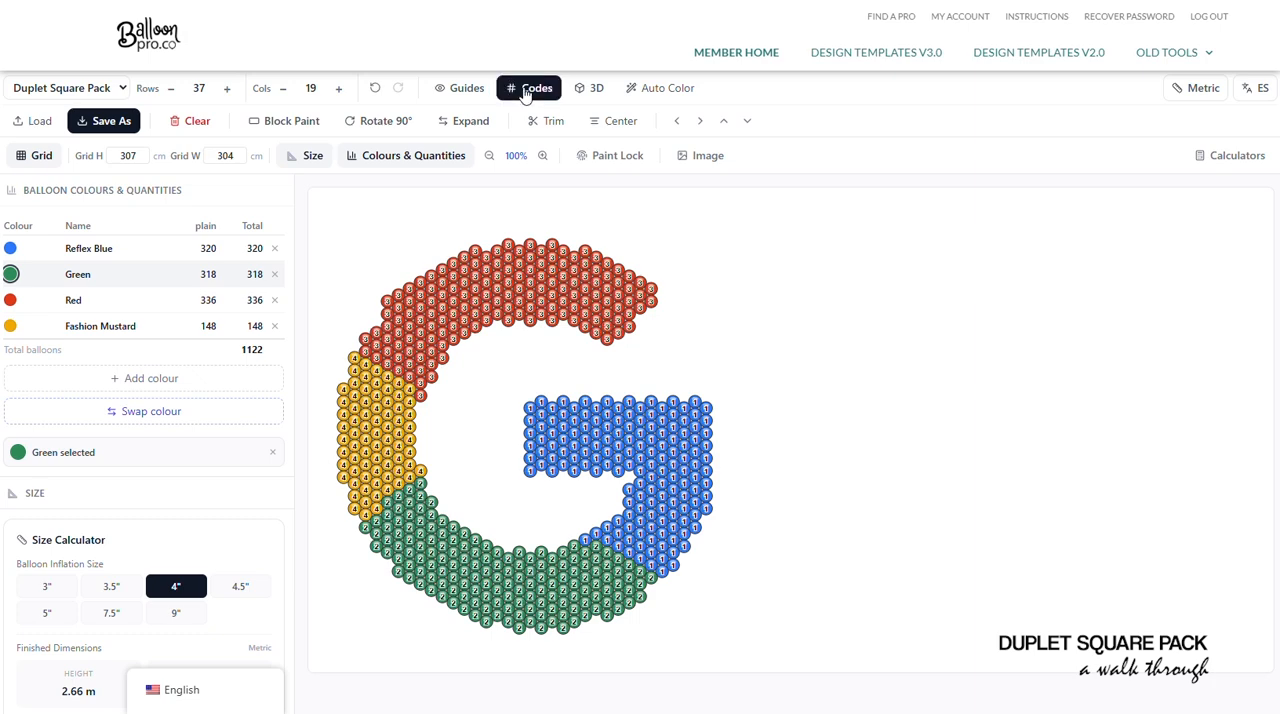
left_click(526, 93)
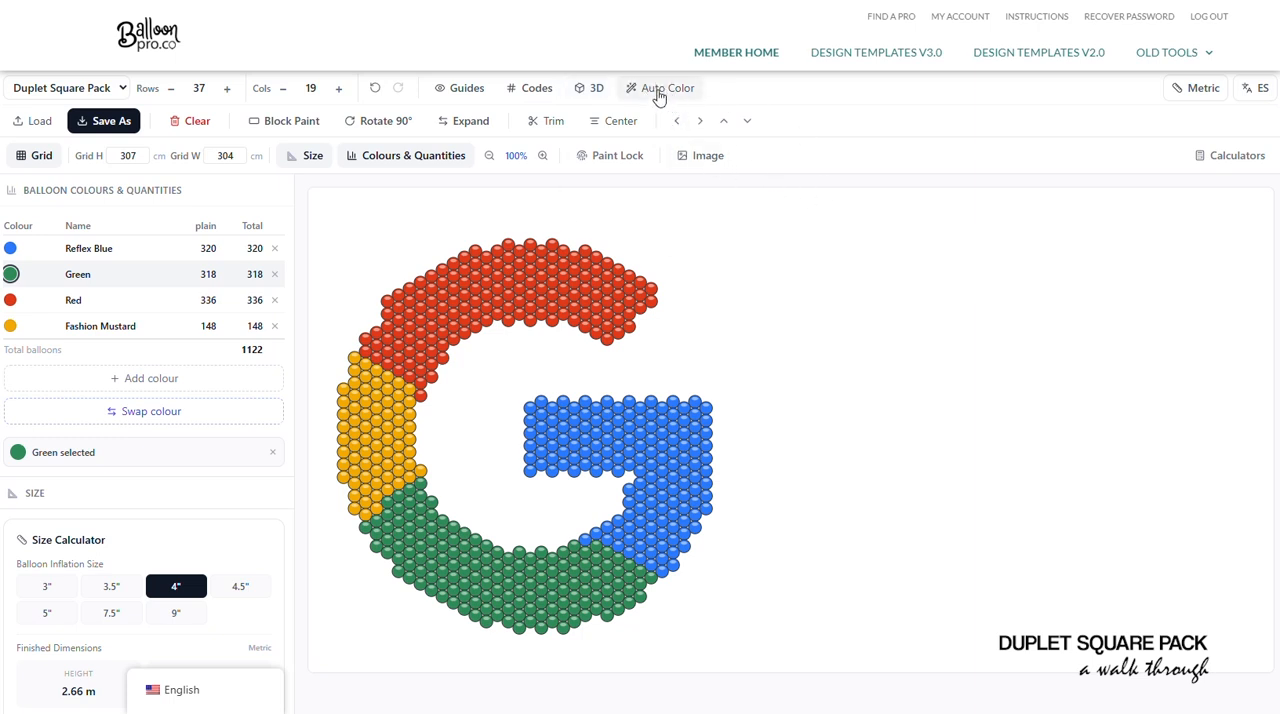
- Show the finished logo design in the 3D view
left_click(594, 90)
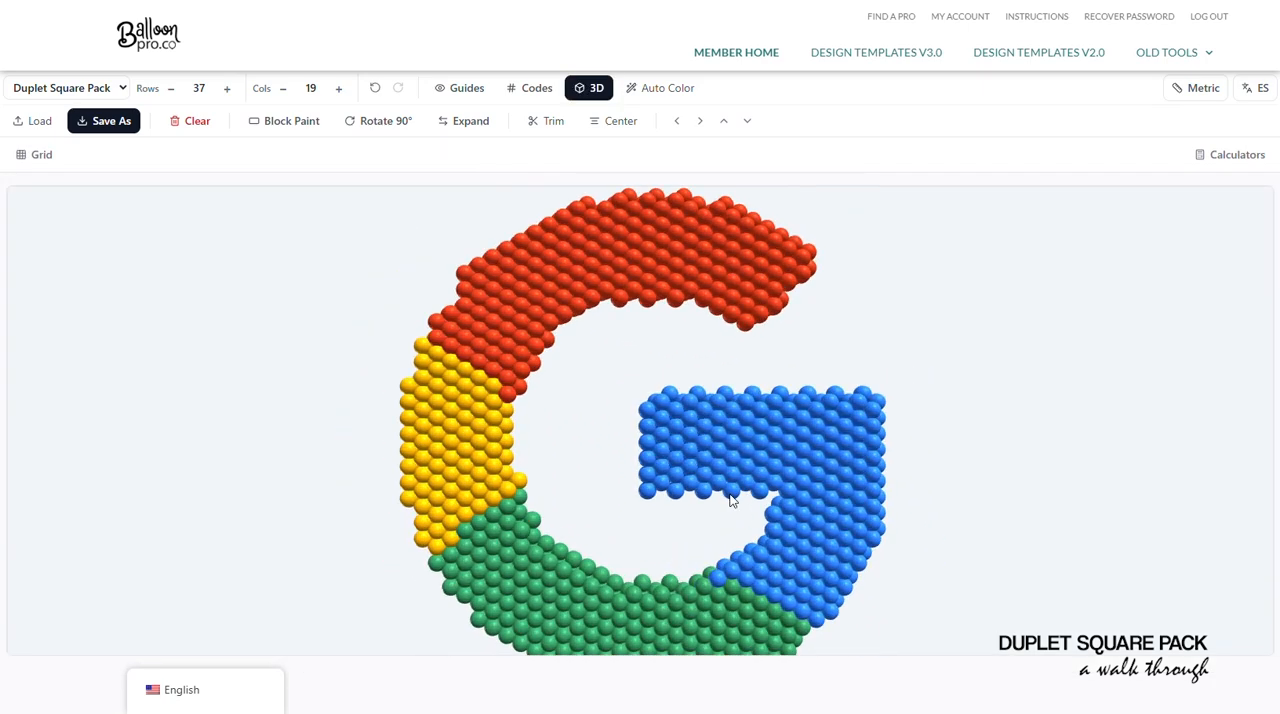
- Inspect the logo in the 3D view from several angles, compare it with the Expand layout, and return to the flat grid
mouse_move(767, 488)
left_mouse_down()
mouse_move(755, 489)
mouse_move(777, 497)
mouse_move(764, 494)
left_mouse_up()
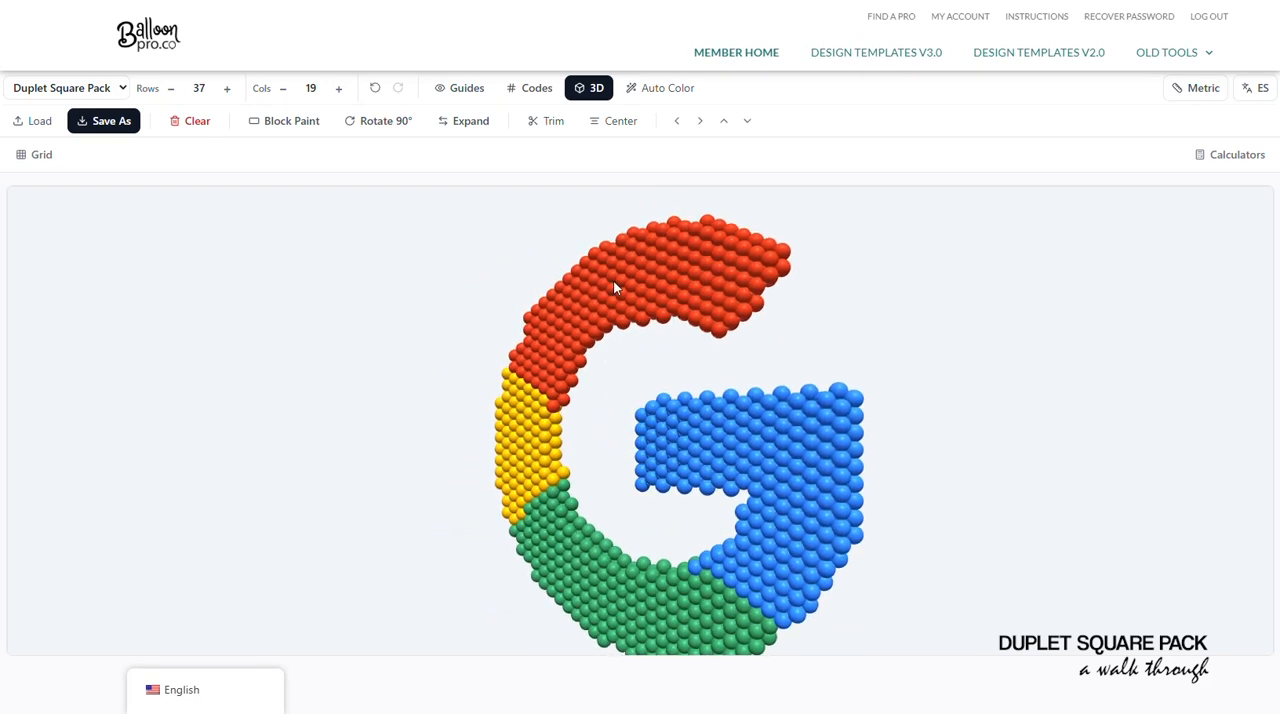
left_click(470, 122)
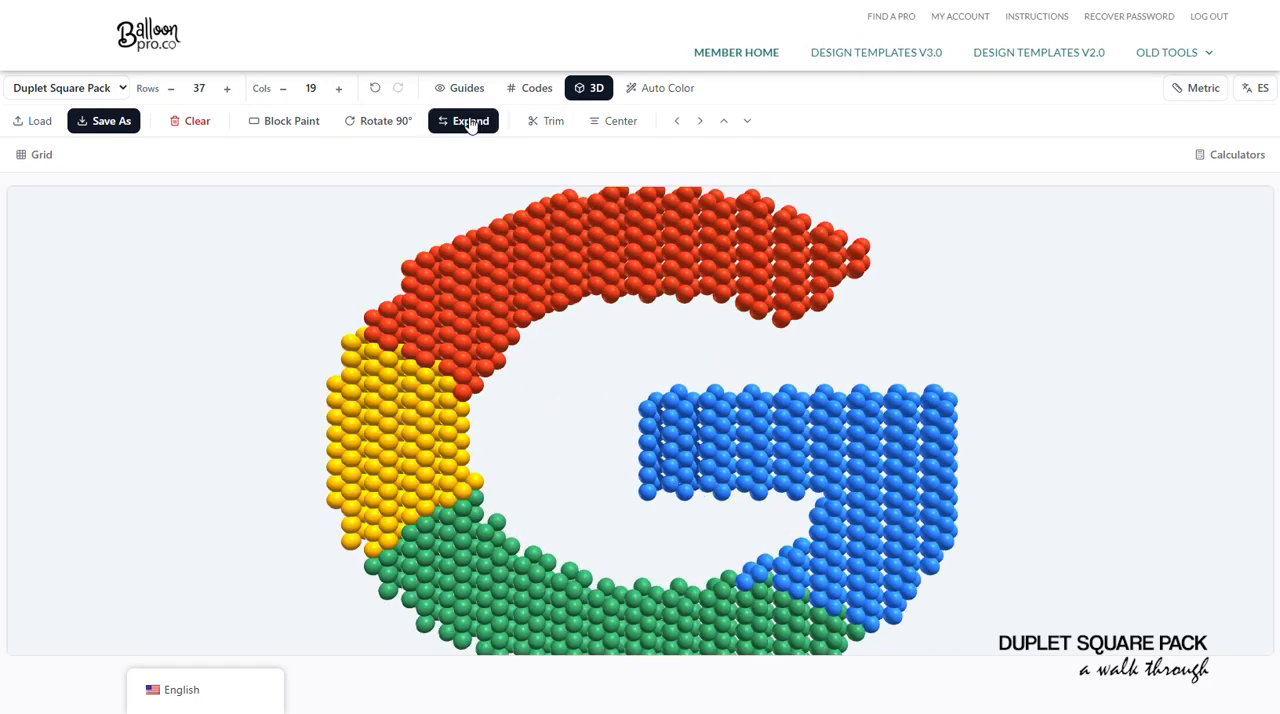
left_click(471, 122)
scroll(738, 455, "down", 5)
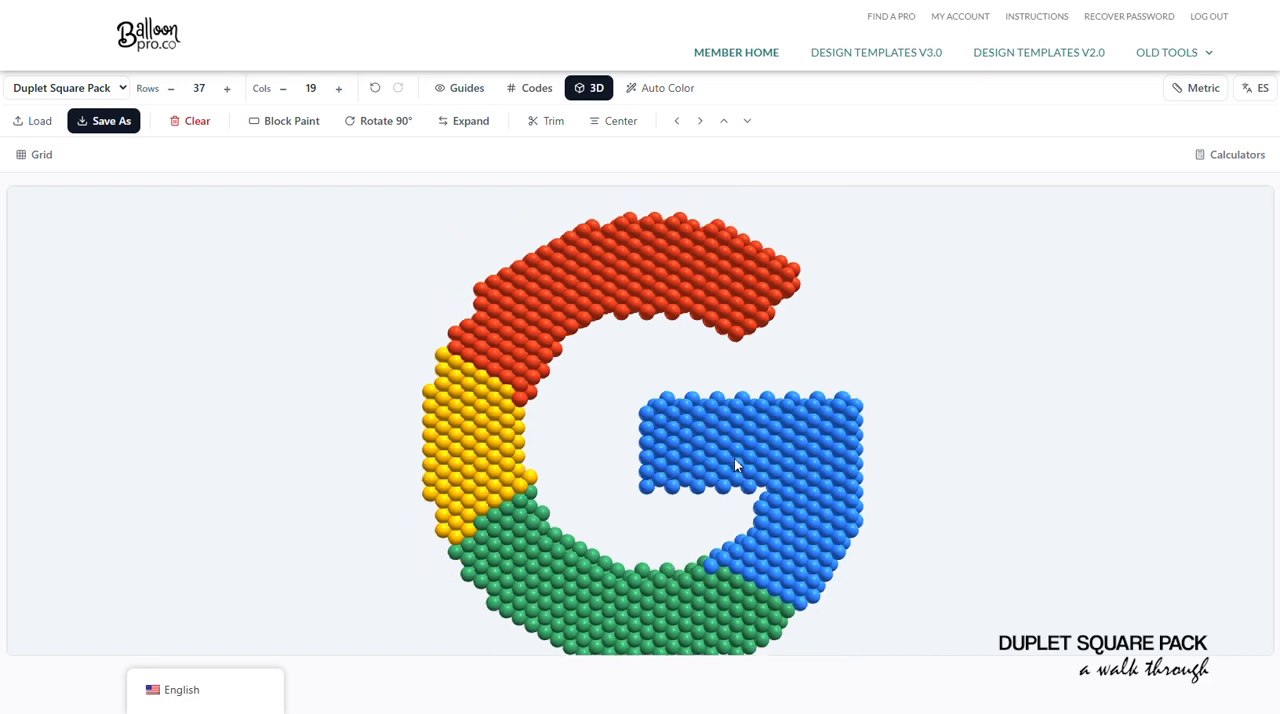
left_click_drag(742, 510, 748, 514)
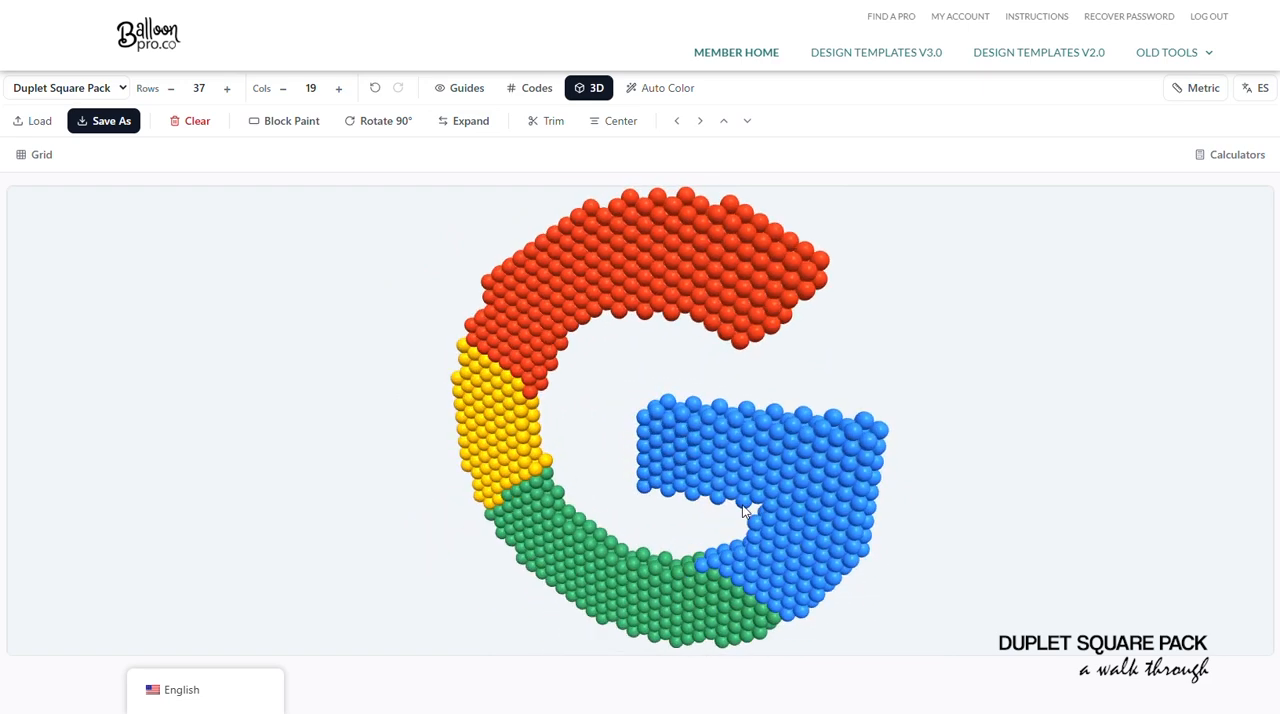
left_click(590, 92)
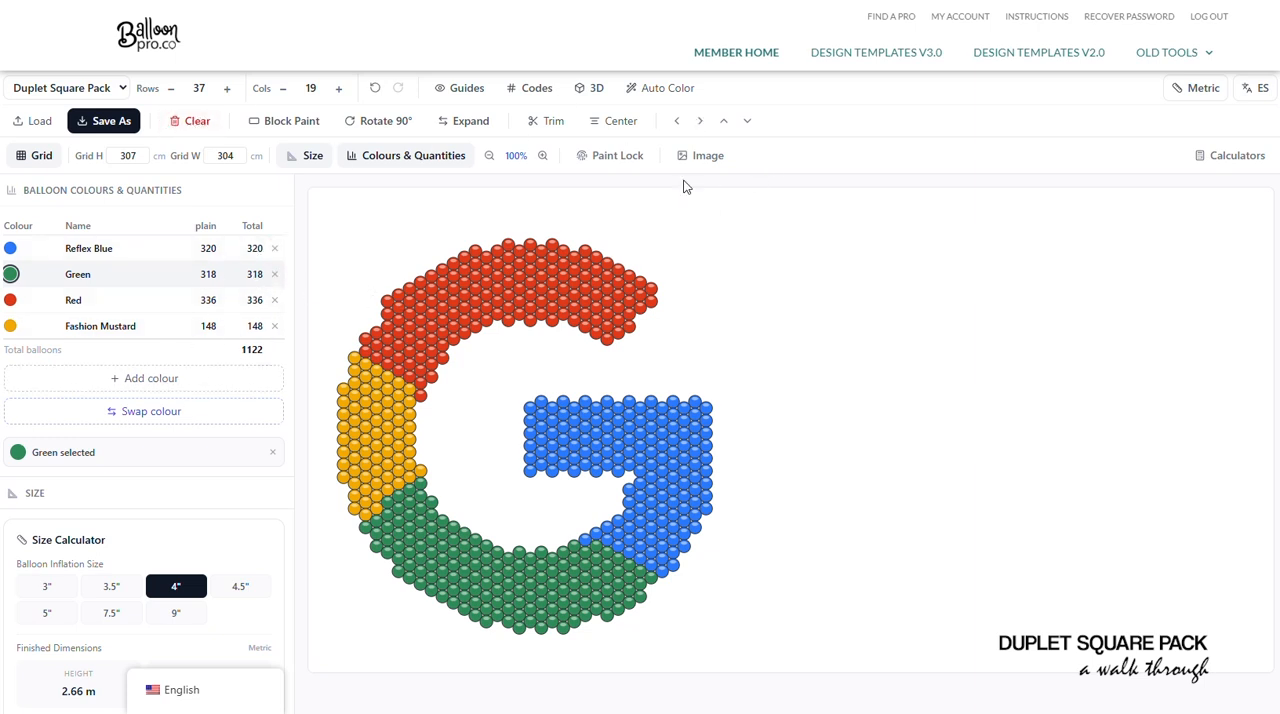
- Try the 9" and 3" balloon inflation sizes on the logo, settling on 3.5"
left_click(180, 617)
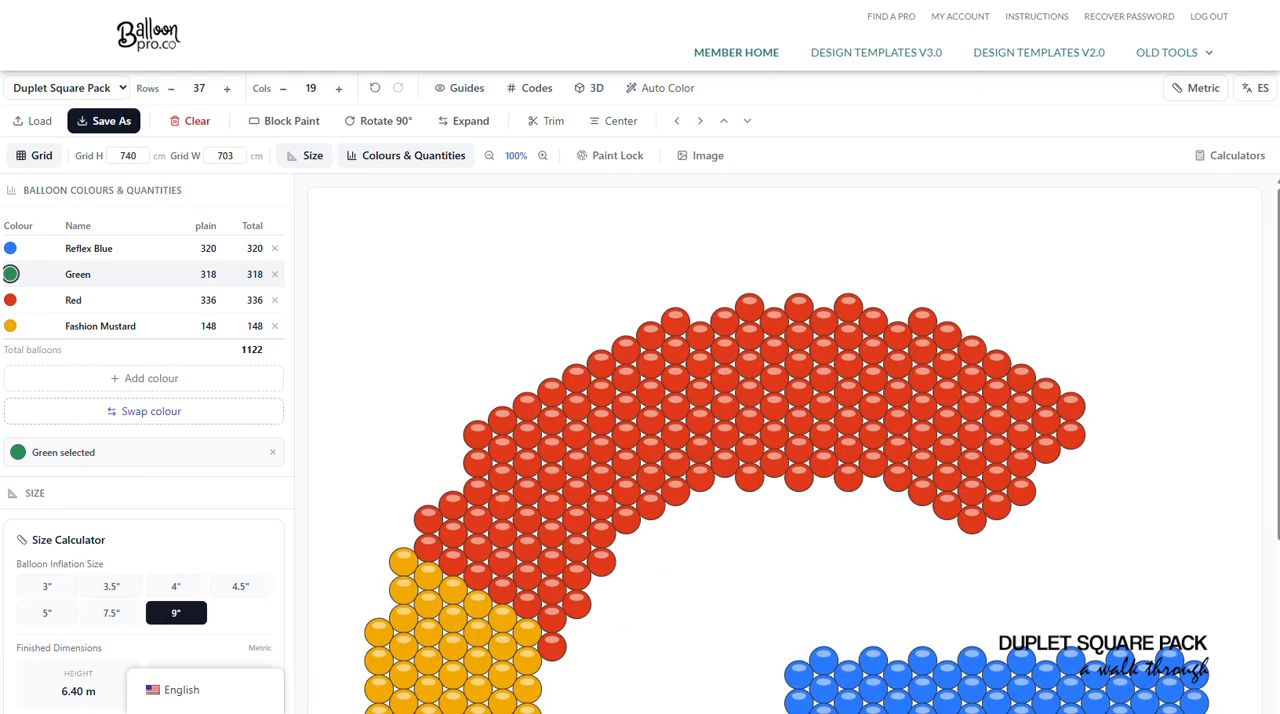
left_click(58, 586)
left_click(112, 587)
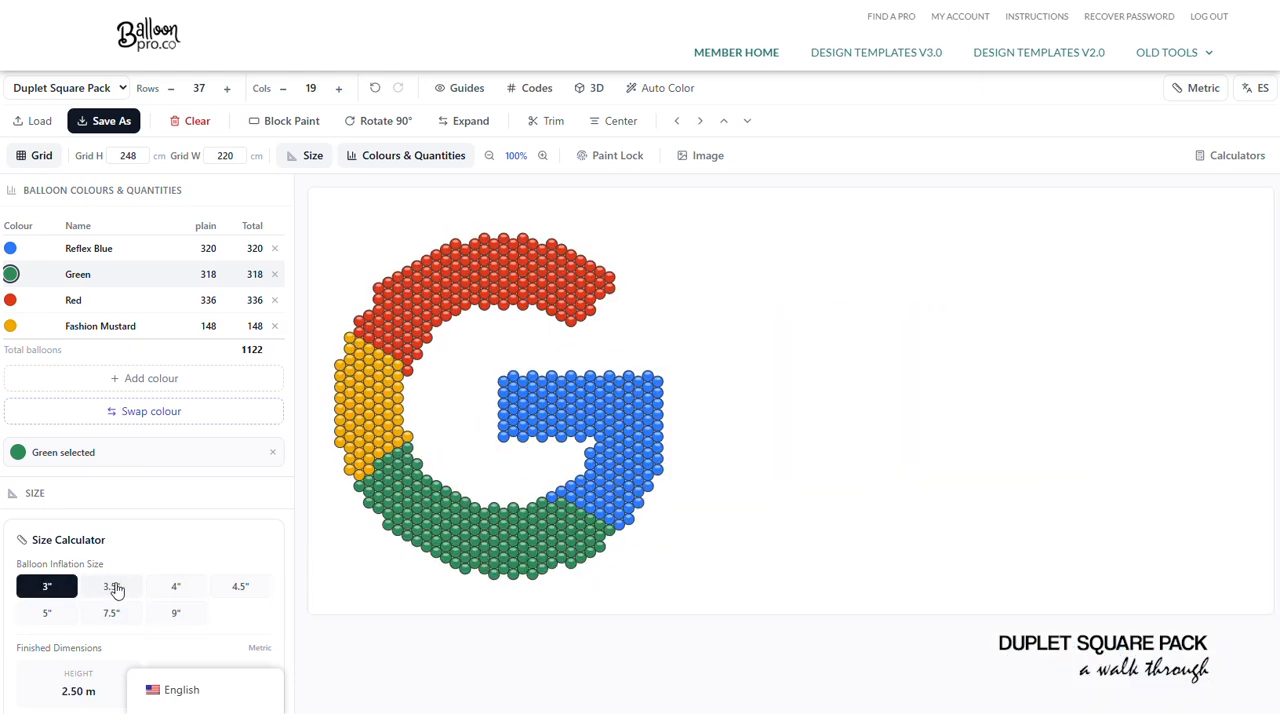
- Check the flat logo with the grid guides shown and the columns expanded, leaving both options off
left_click(469, 91)
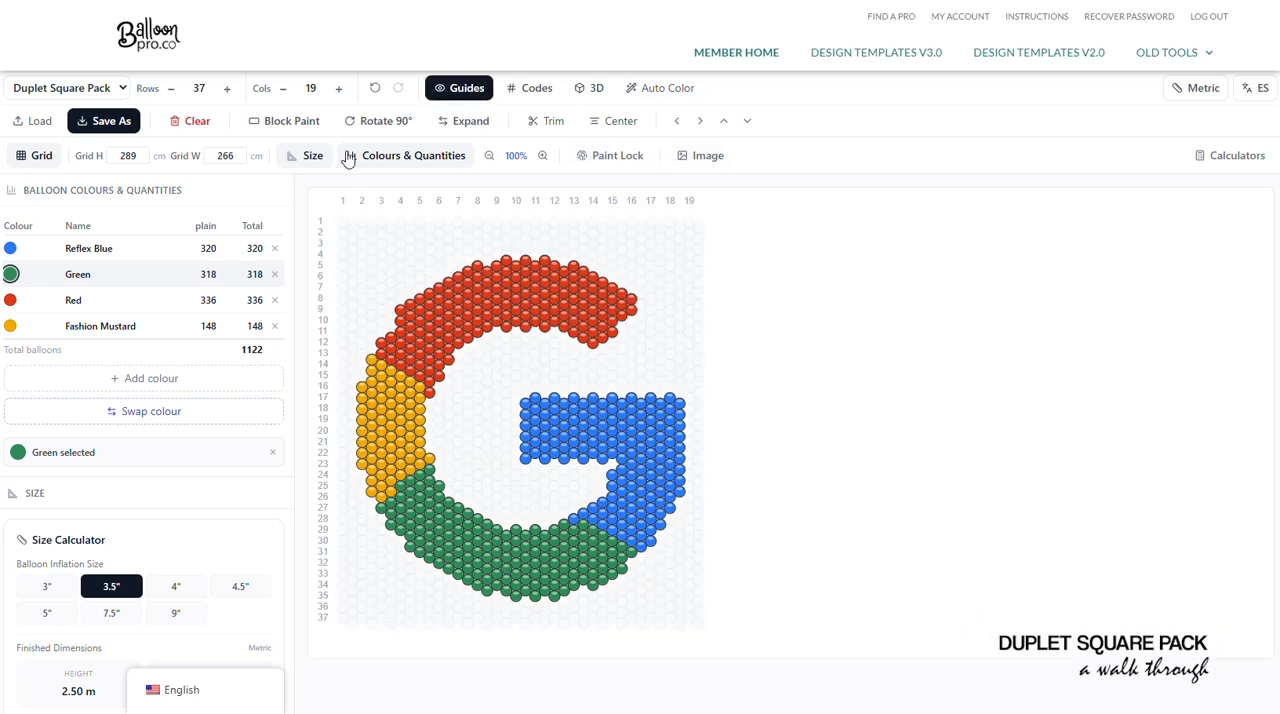
left_click(472, 120)
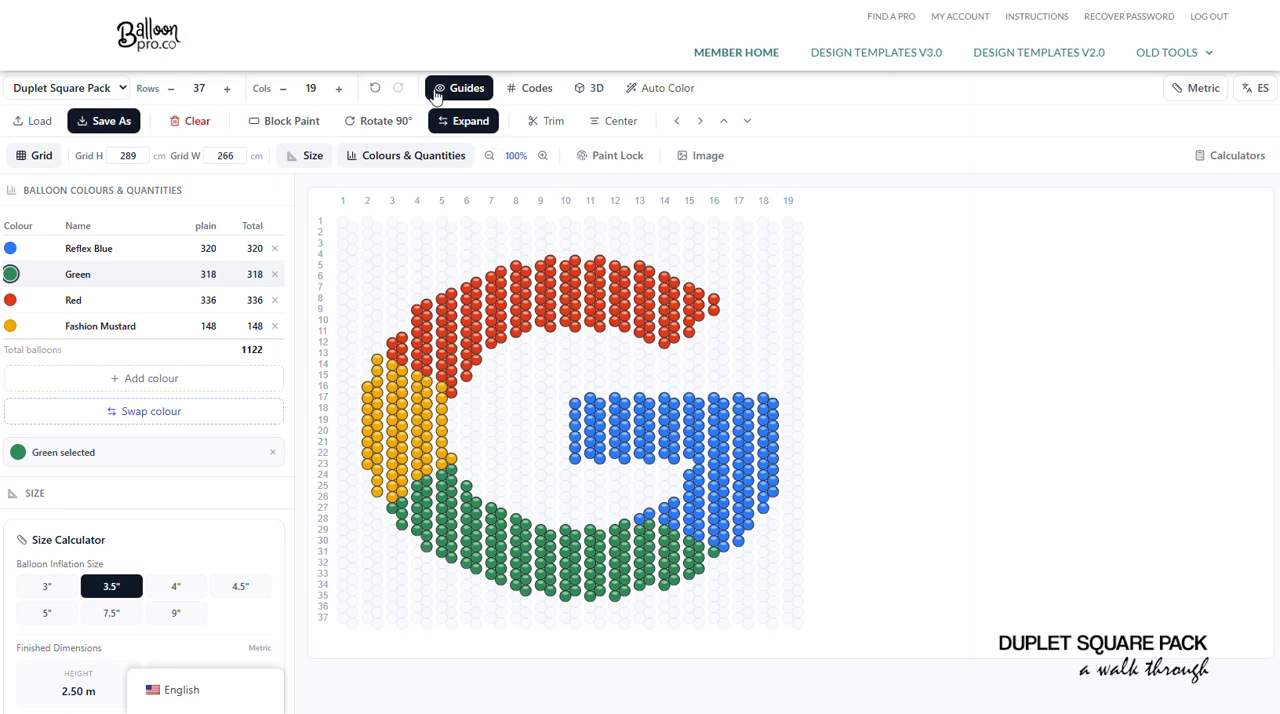
left_click(455, 124)
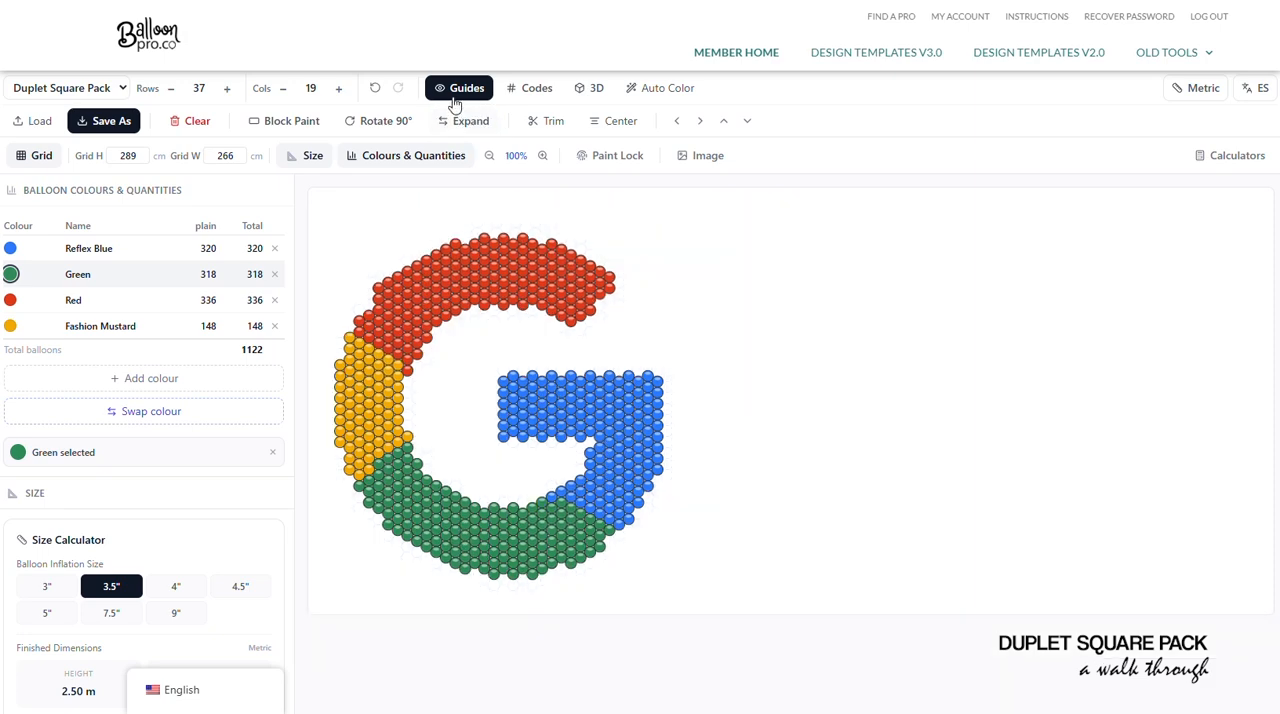
- Clear all balloons from the design and show the grid guides on the empty grid
left_click(195, 120)
left_click(720, 464)
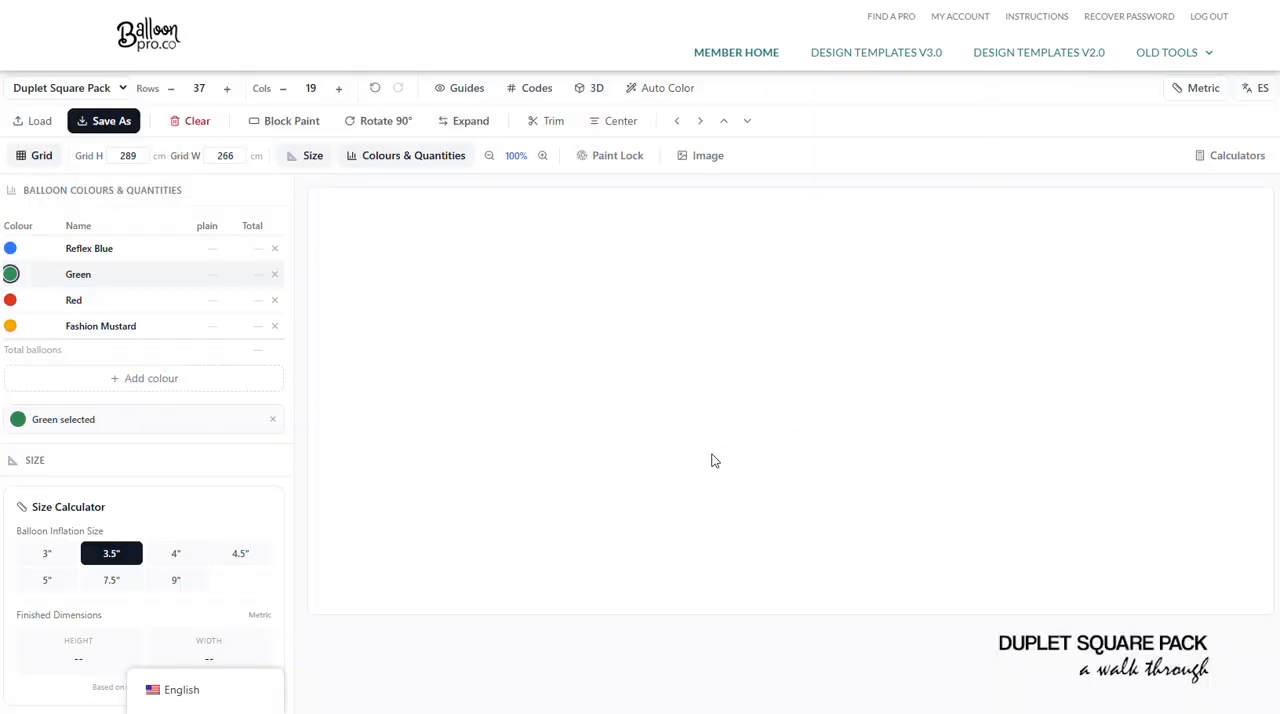
left_click(462, 88)
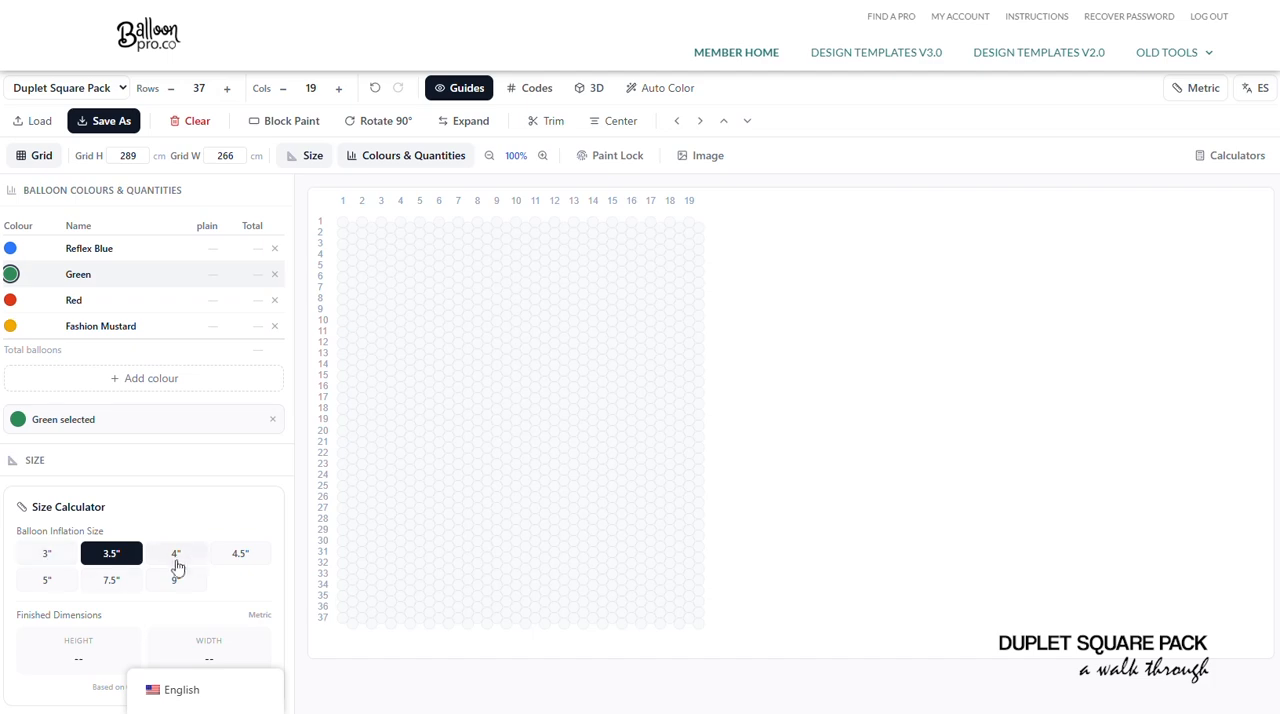
- Try the 5" balloon inflation size, settle on 3", and switch the measurement units to Imperial
left_click(47, 580)
left_click(140, 156)
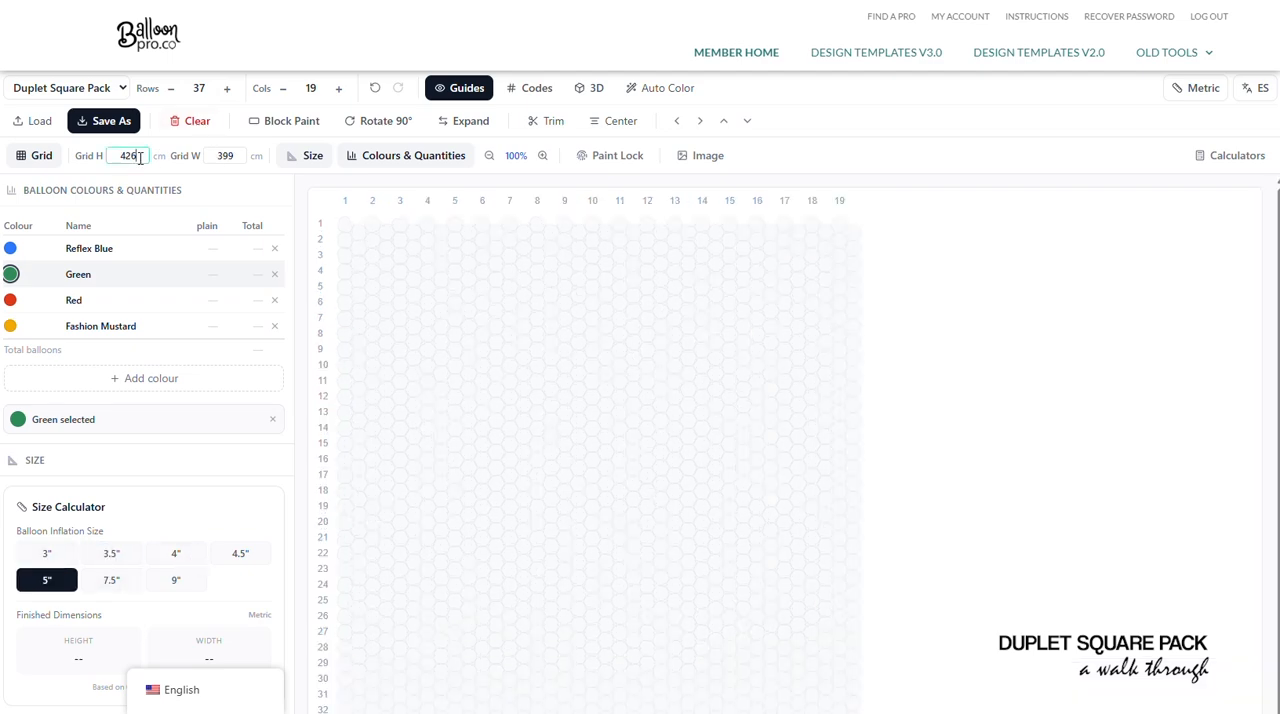
double_click(140, 156)
left_click(58, 556)
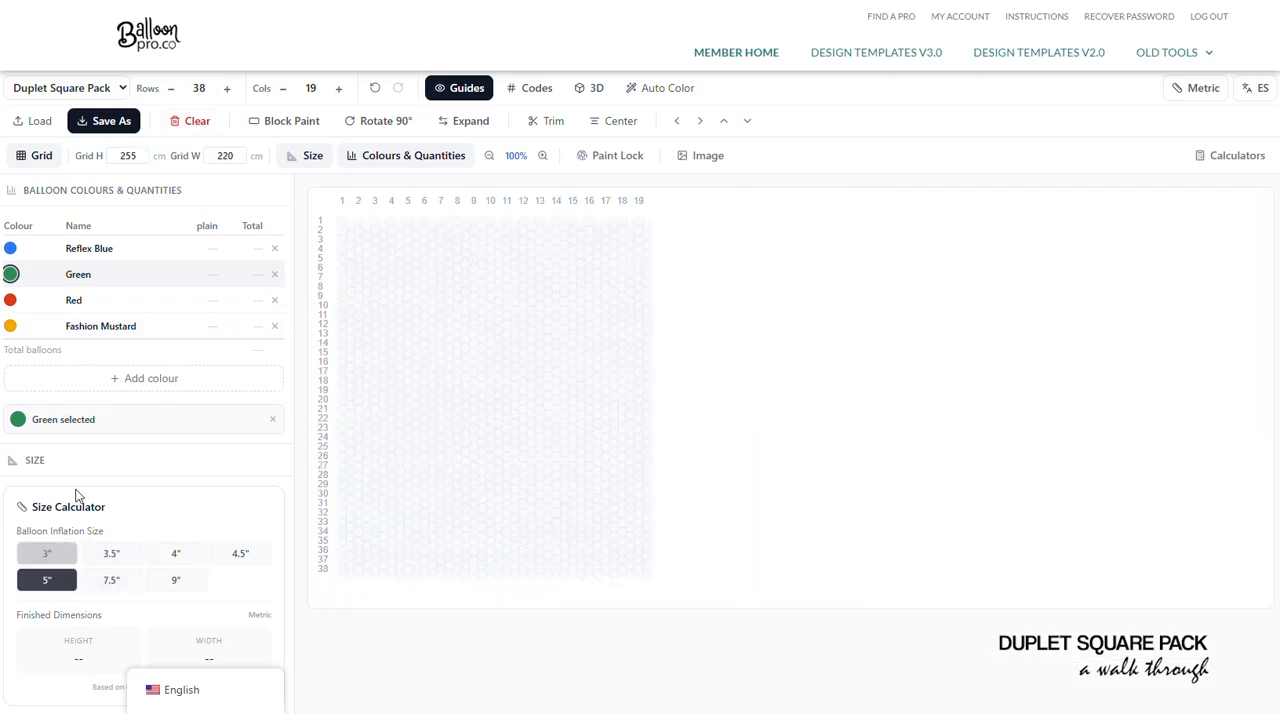
left_click_drag(138, 156, 86, 157)
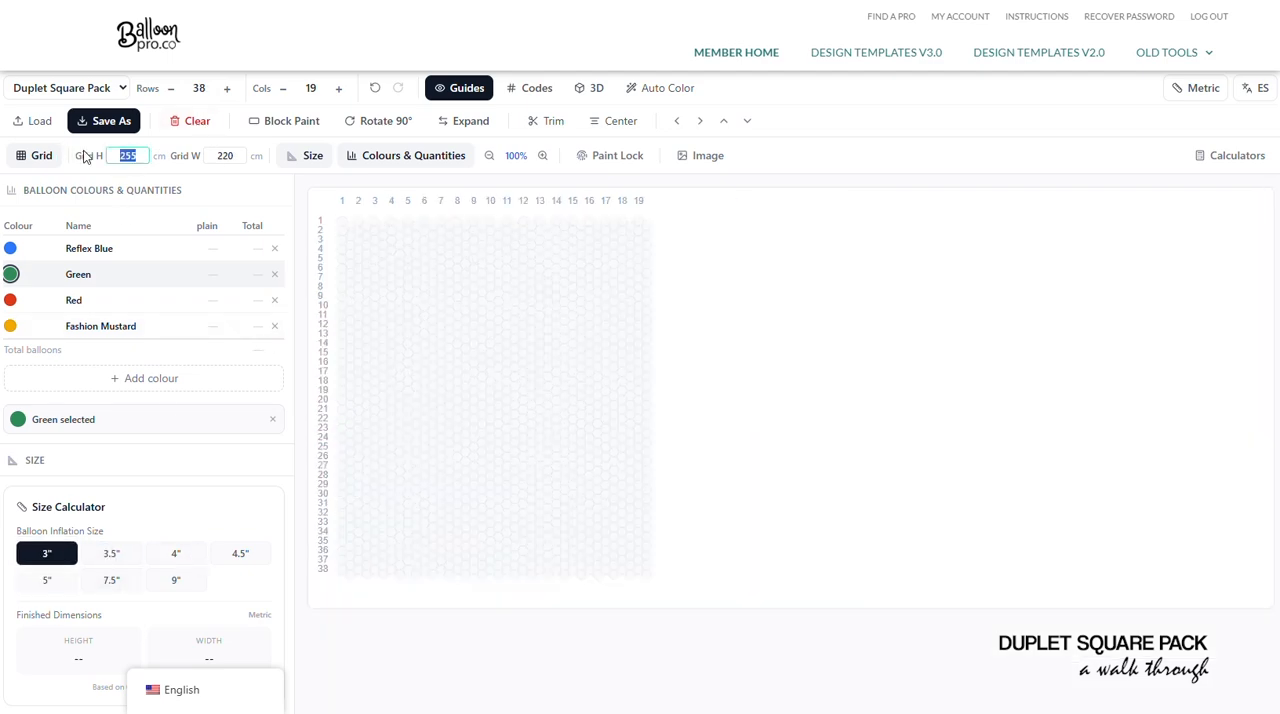
left_click(1198, 88)
- Set the grid height to 200 in and the grid width to 300 in
type("2")
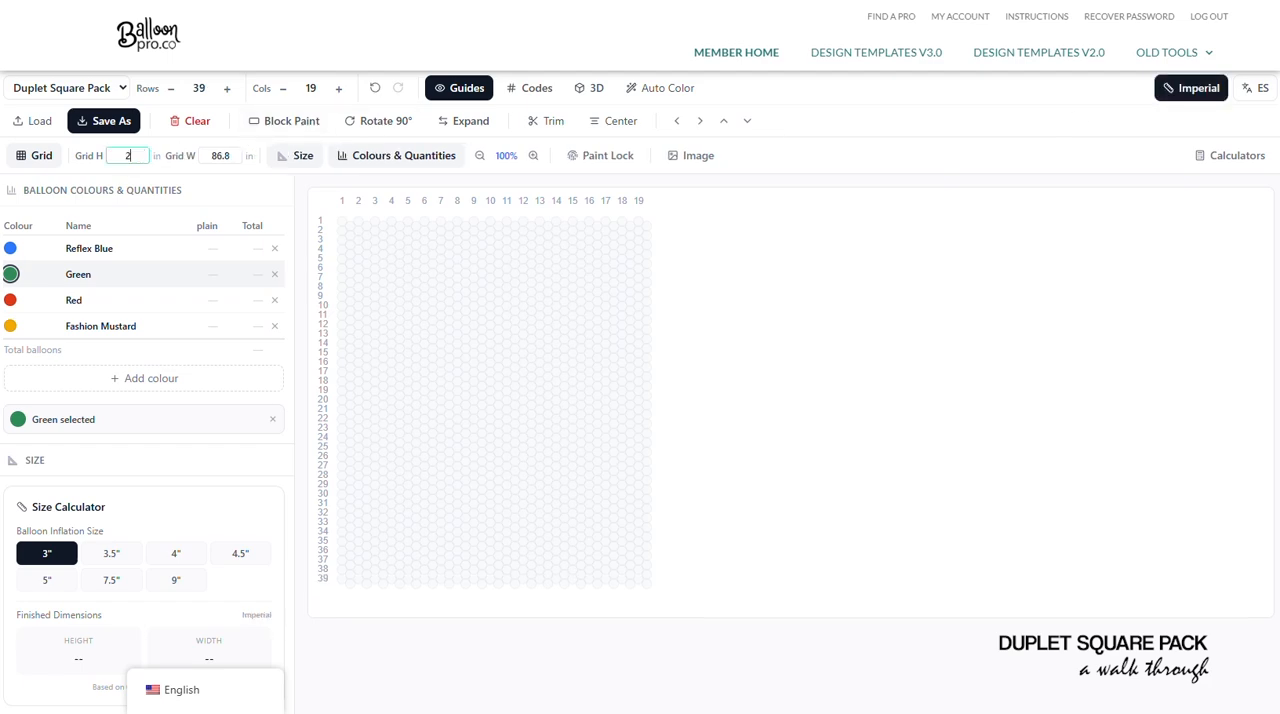
type("00")
key("Tab")
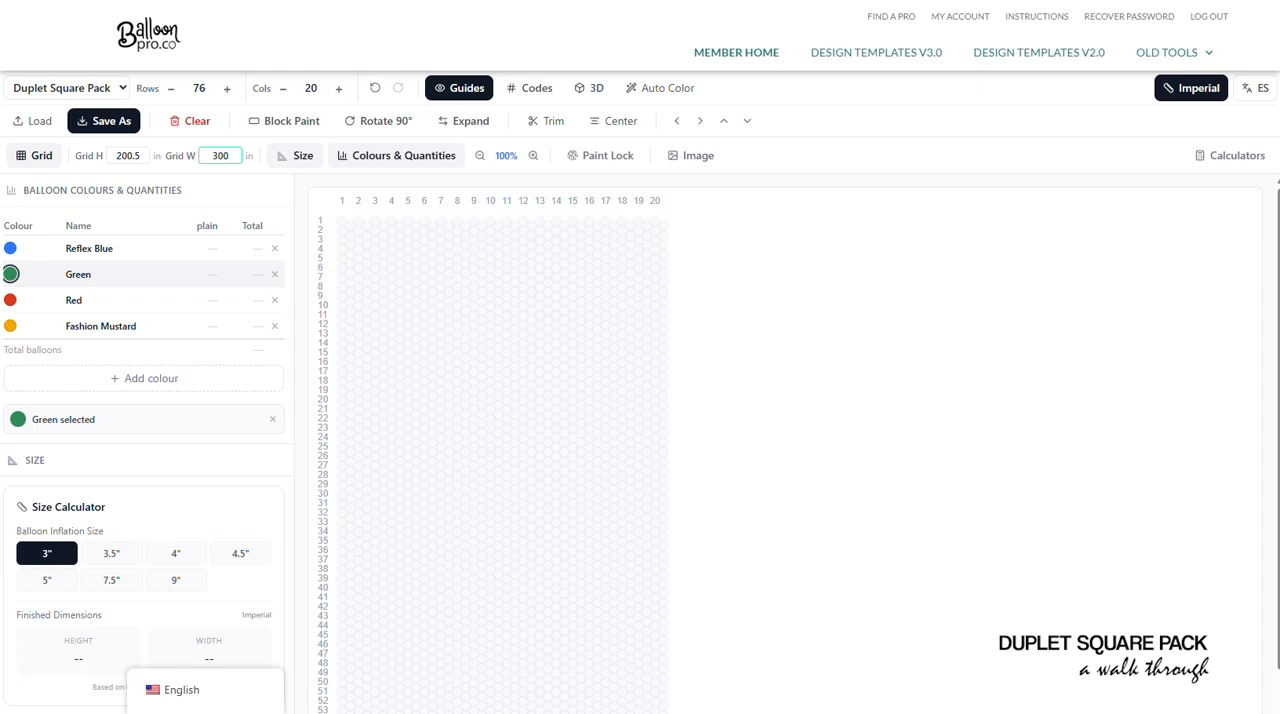
key("Tab")
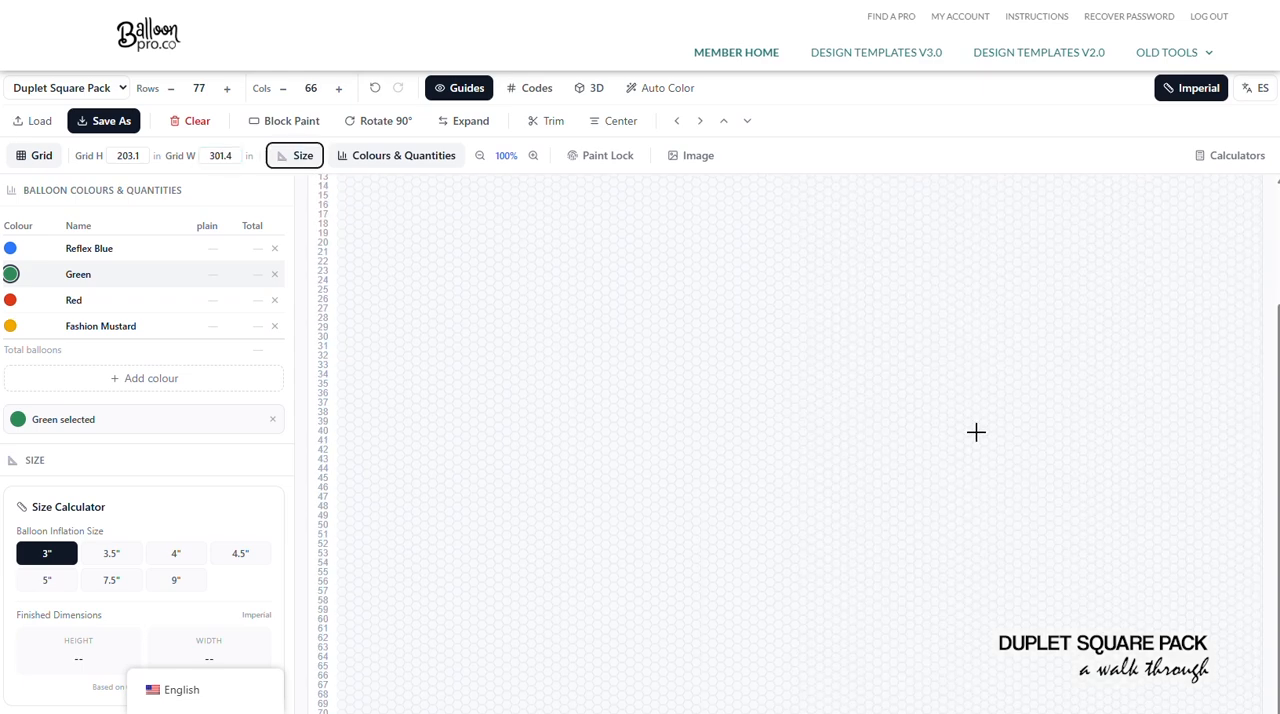
left_click(480, 156)
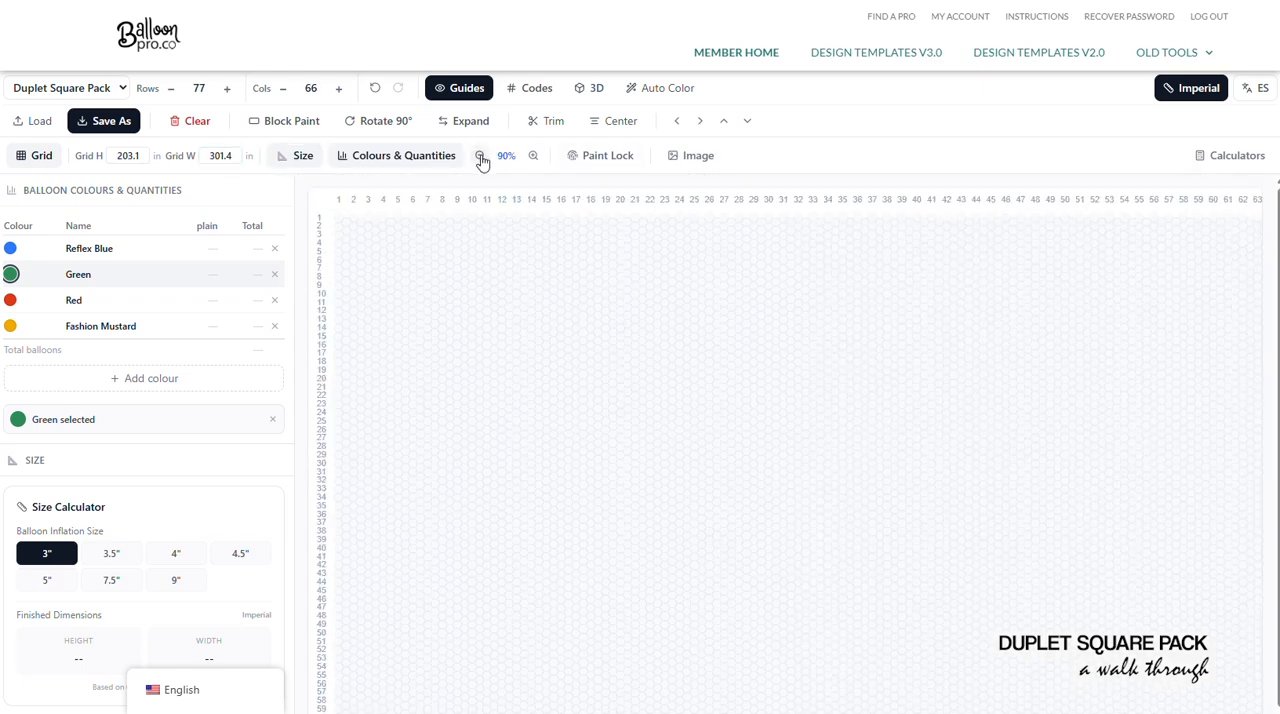
left_click(480, 157)
left_click(528, 157)
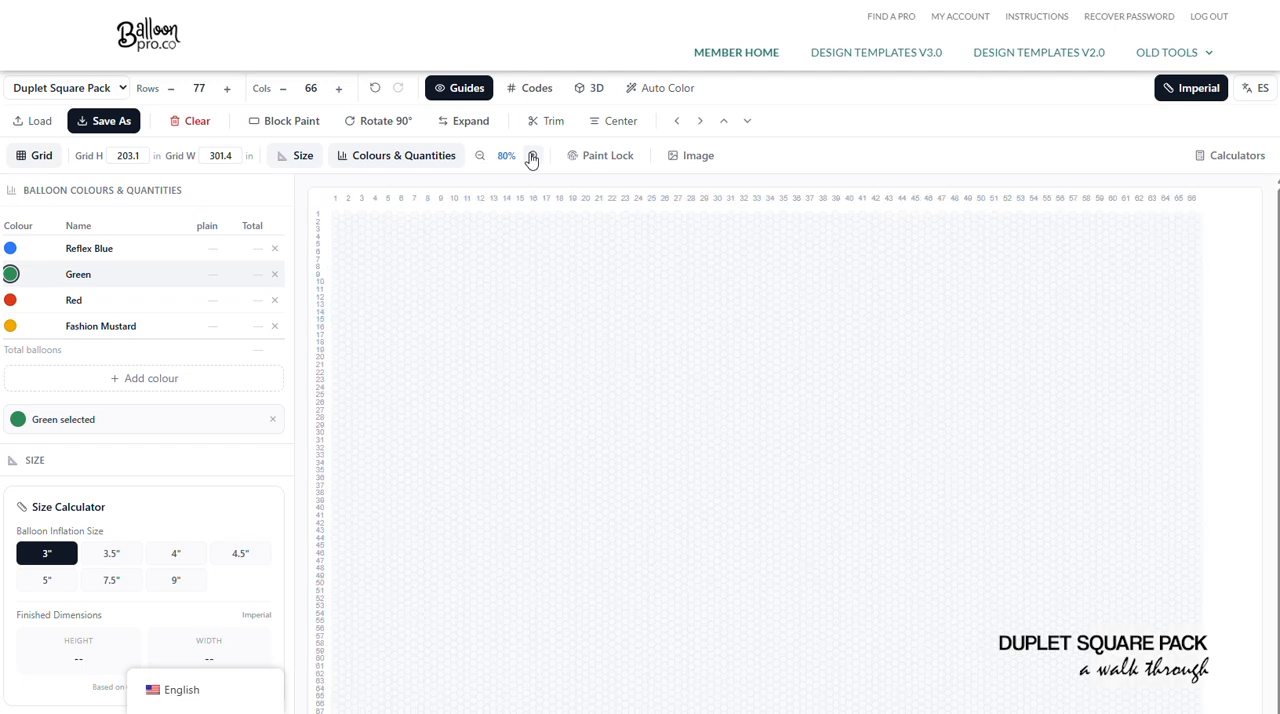
- Upload the castle image to Auto Color Mapping and analyze it for recommended balloon colours
left_click(657, 90)
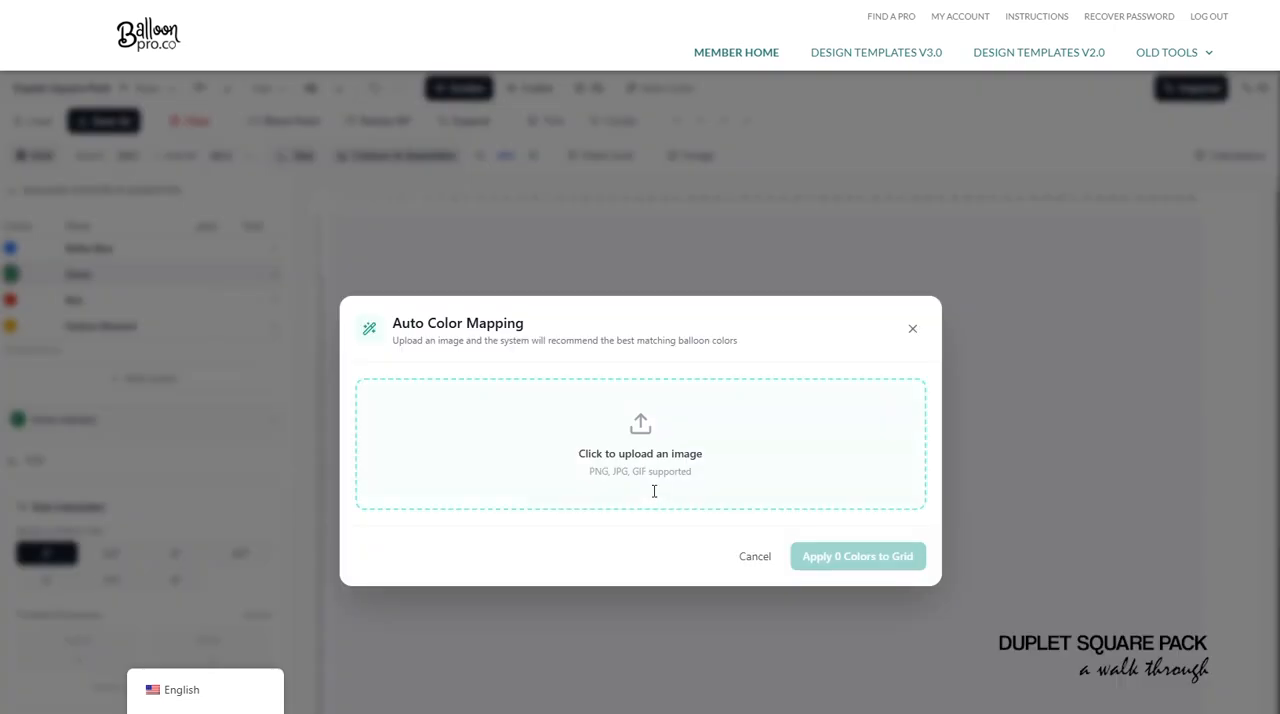
left_click(654, 491)
double_click(190, 54)
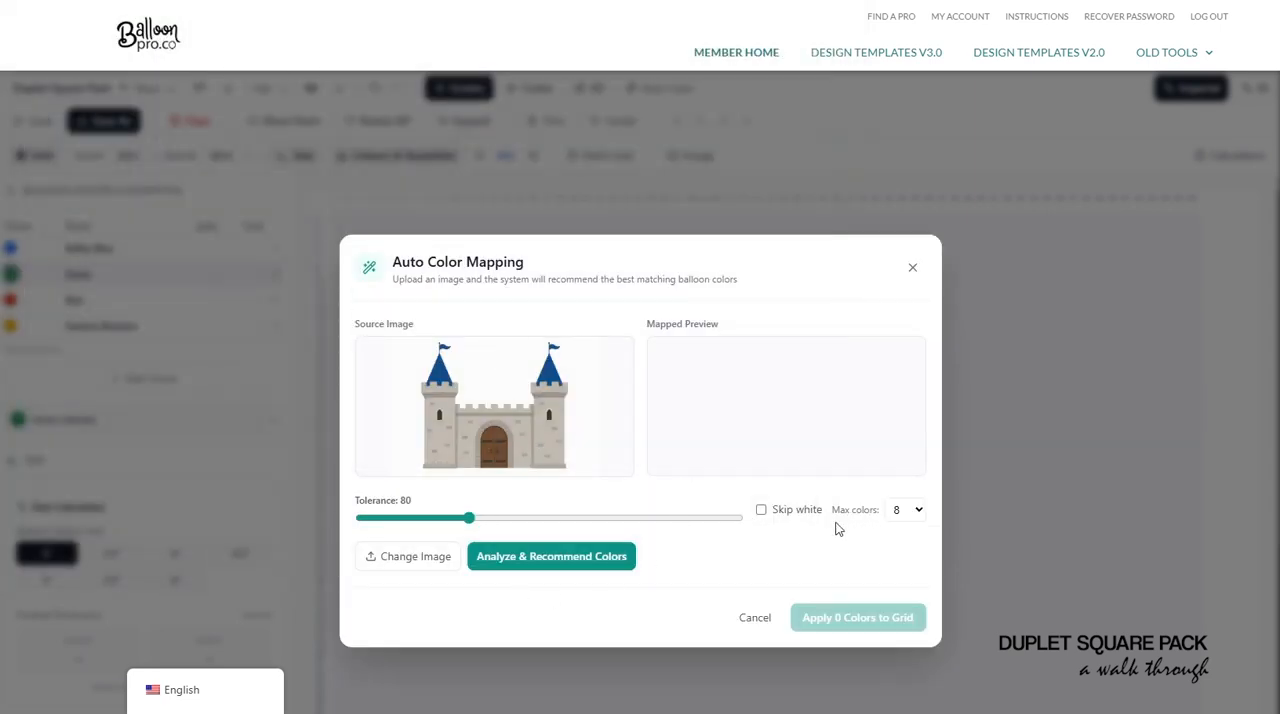
left_click(594, 558)
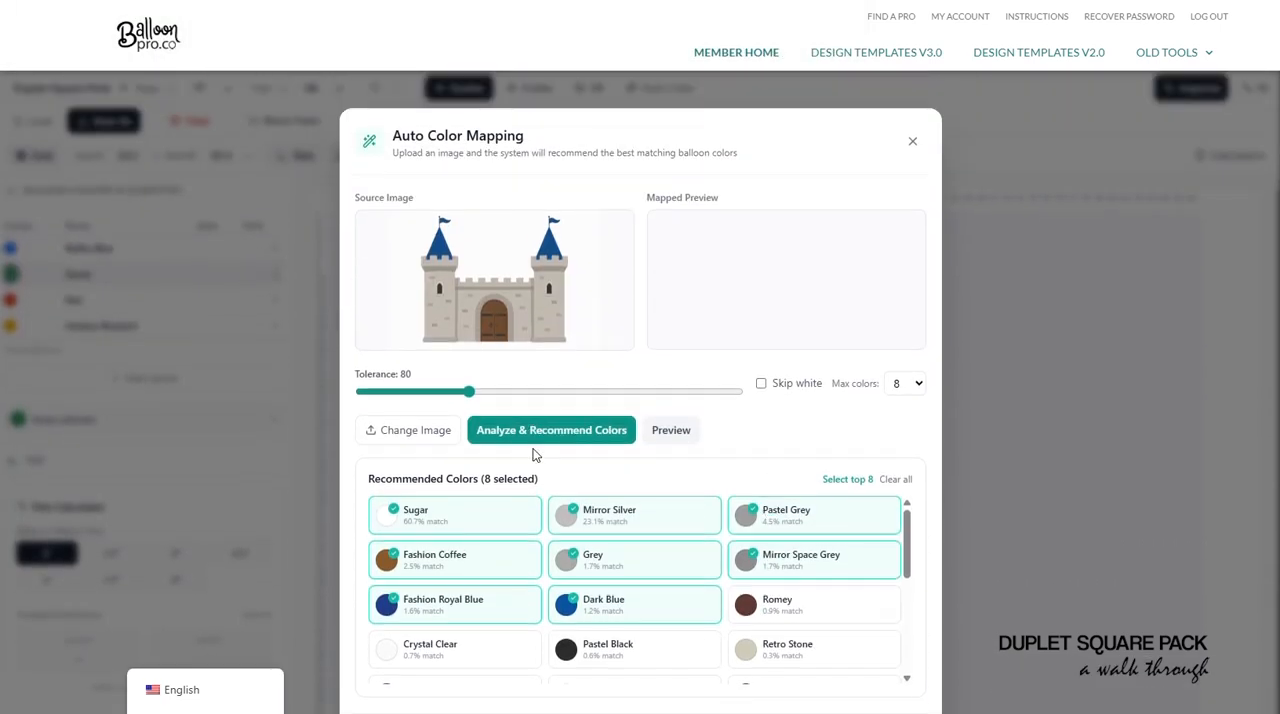
- Raise the maximum number of colours to 12, analyze the castle image again, and review the recommended colours
left_click(905, 384)
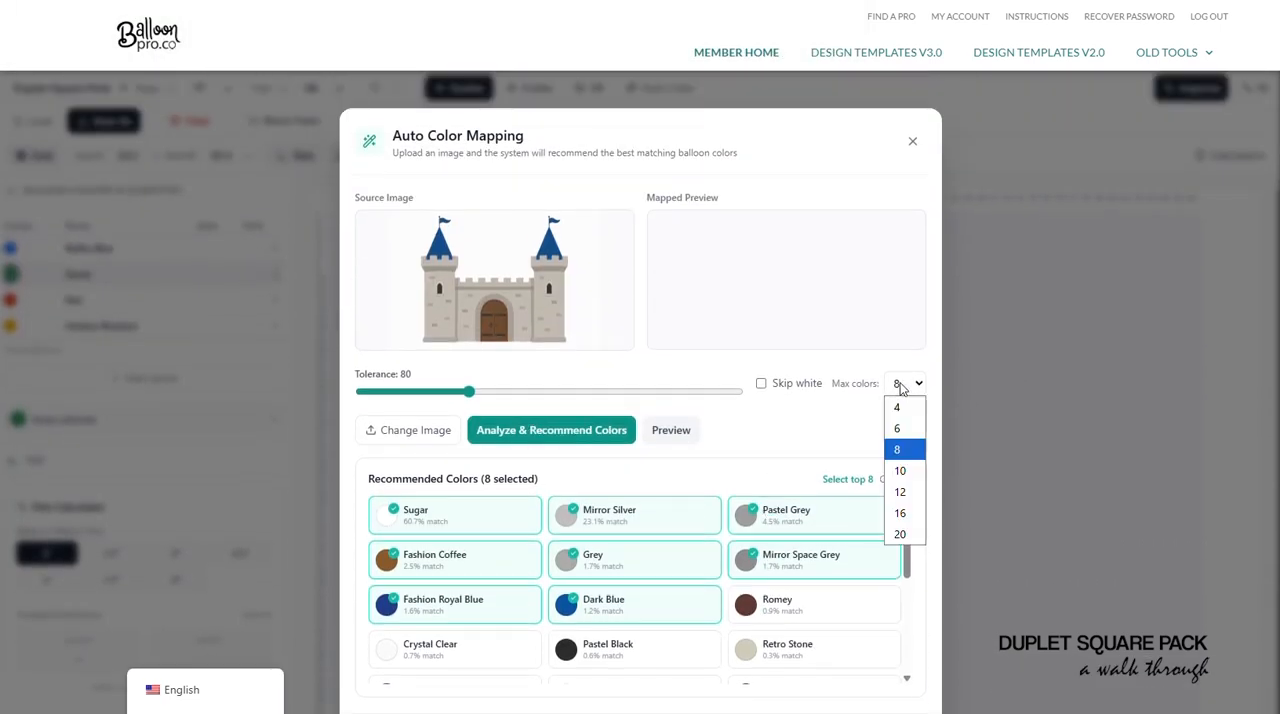
left_click(899, 492)
left_click(573, 430)
scroll(690, 580, "down", 1)
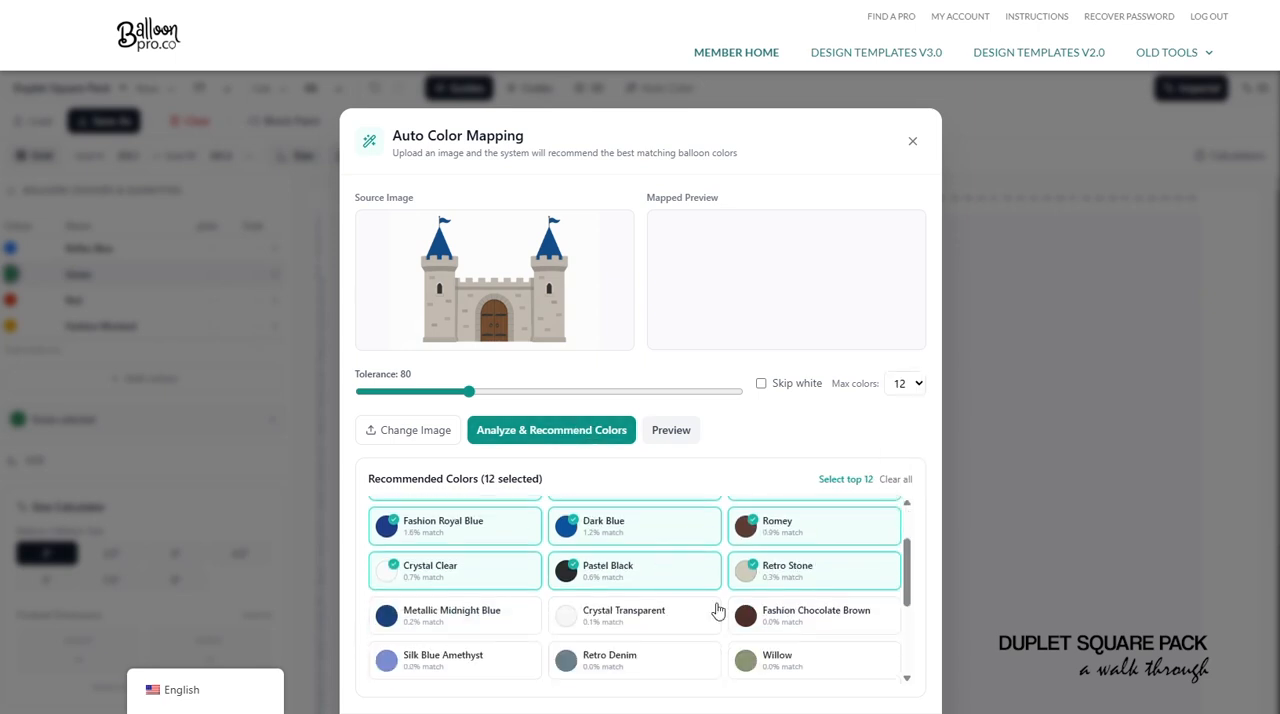
scroll(712, 595, "up", 1)
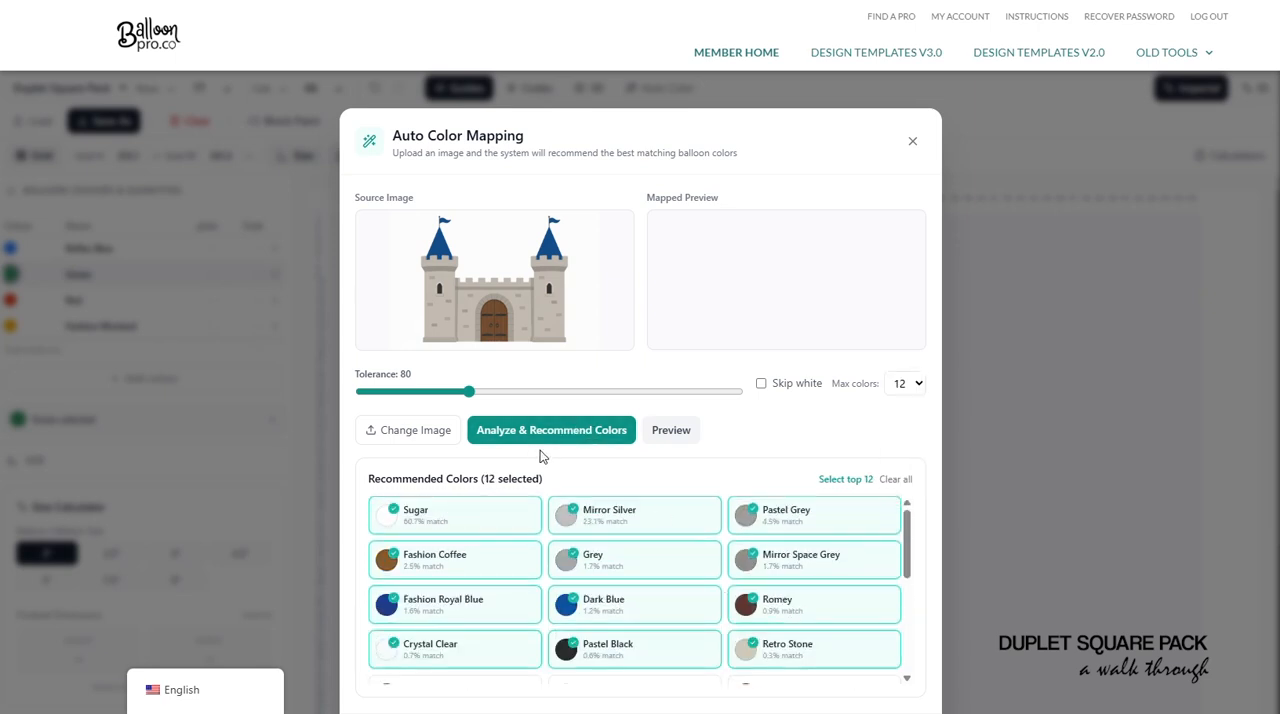
- Enable skipping white and apply the recommended castle colours to the grid
left_click(764, 386)
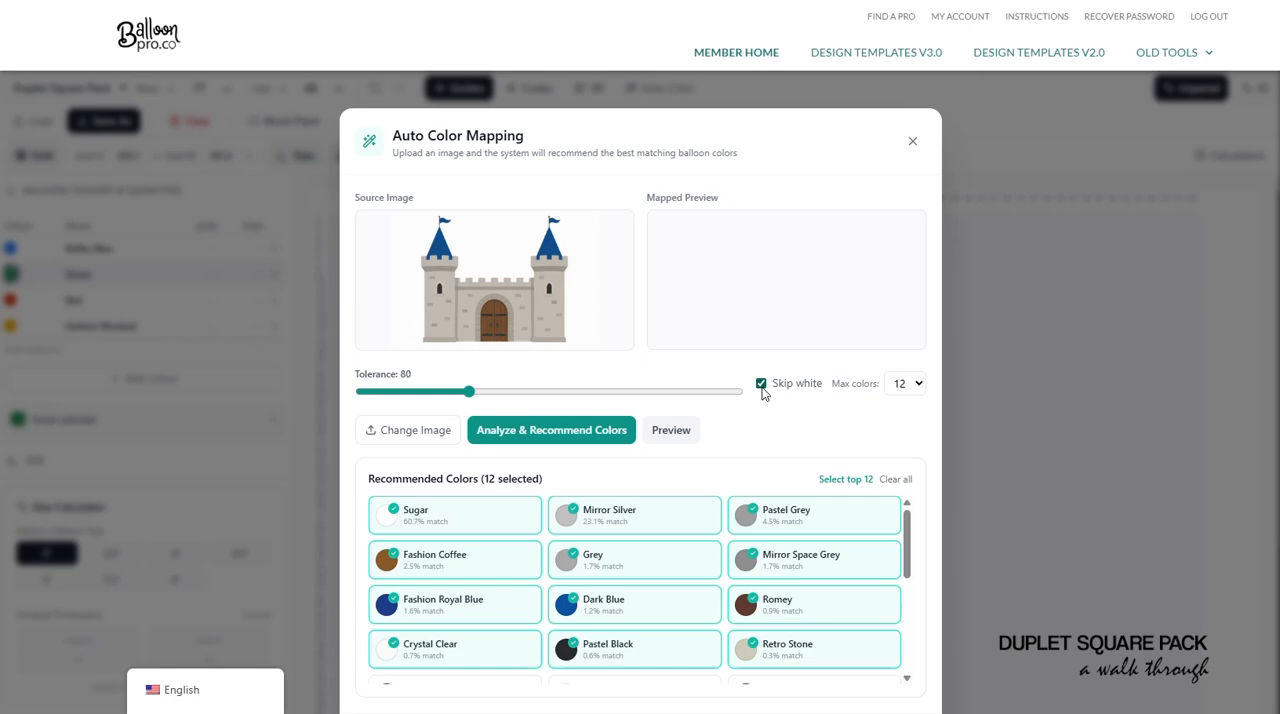
left_click(696, 447)
scroll(790, 430, "down", 3)
left_click(848, 537)
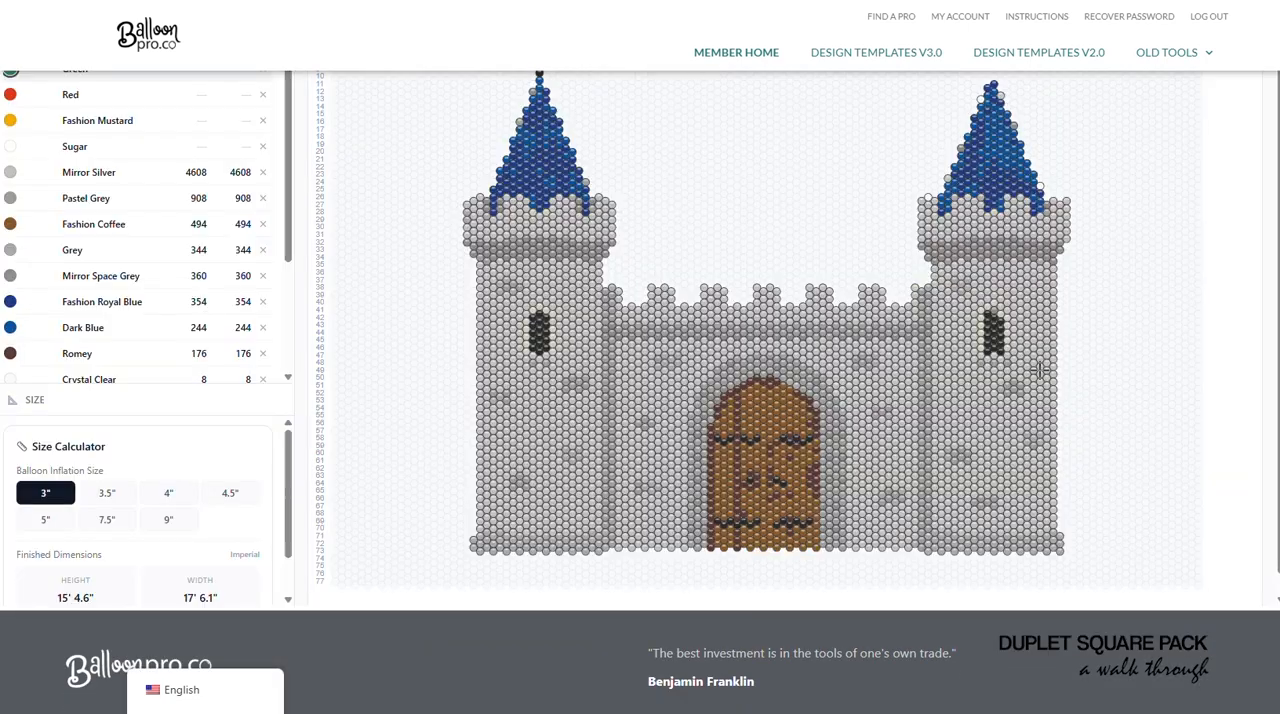
- Remove the unused colours Reflex Blue, Green, Red and Fashion Mustard from the castle design's colour list
scroll(1100, 360, "up", 2)
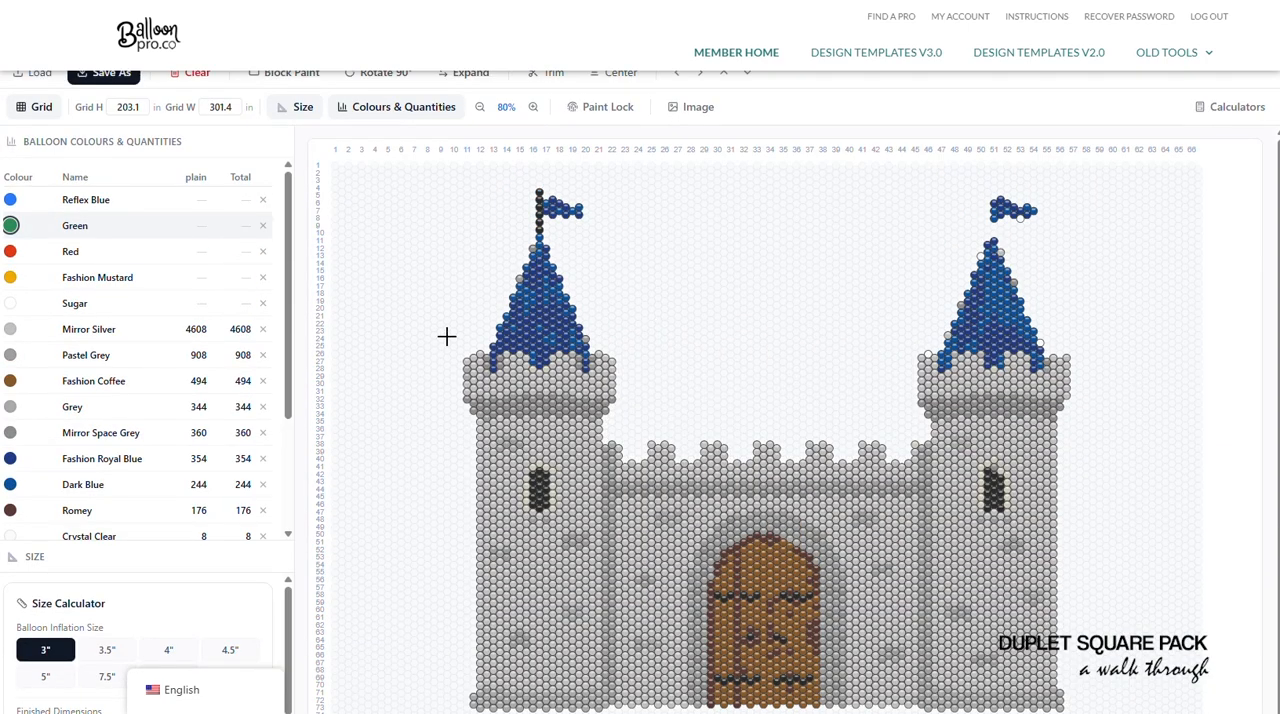
scroll(982, 350, "down", 1)
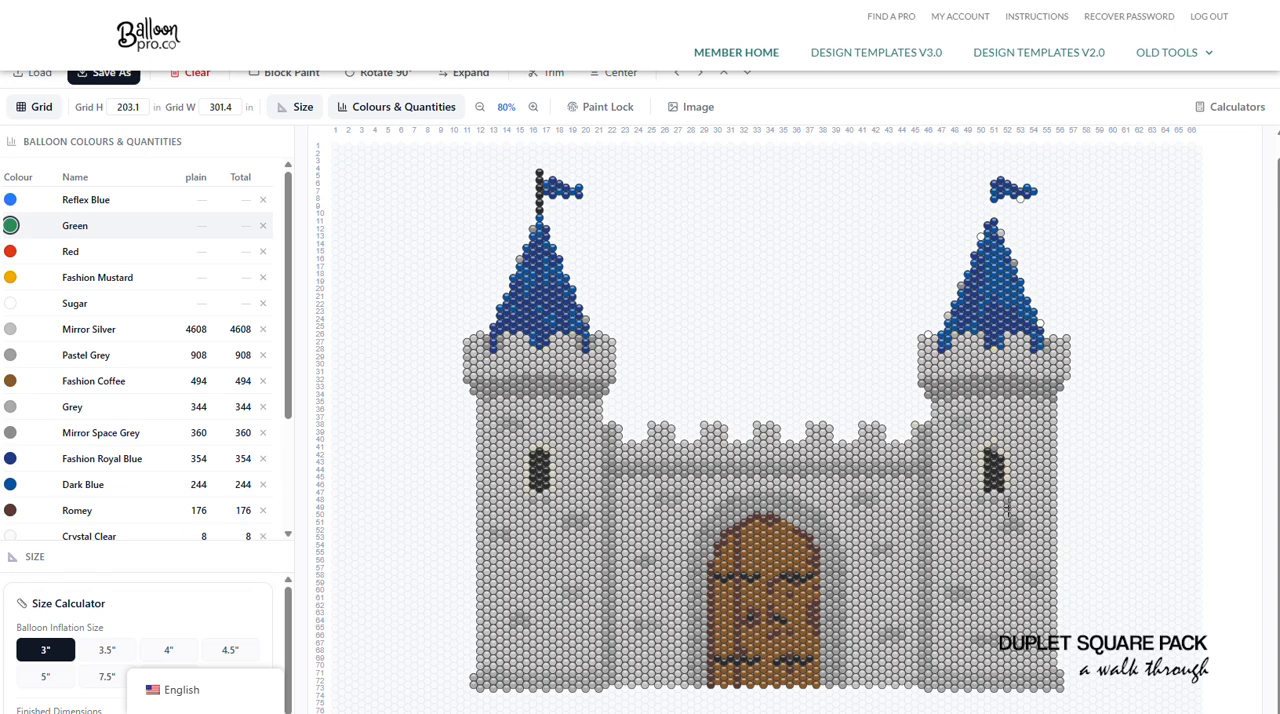
scroll(852, 515, "down", 1)
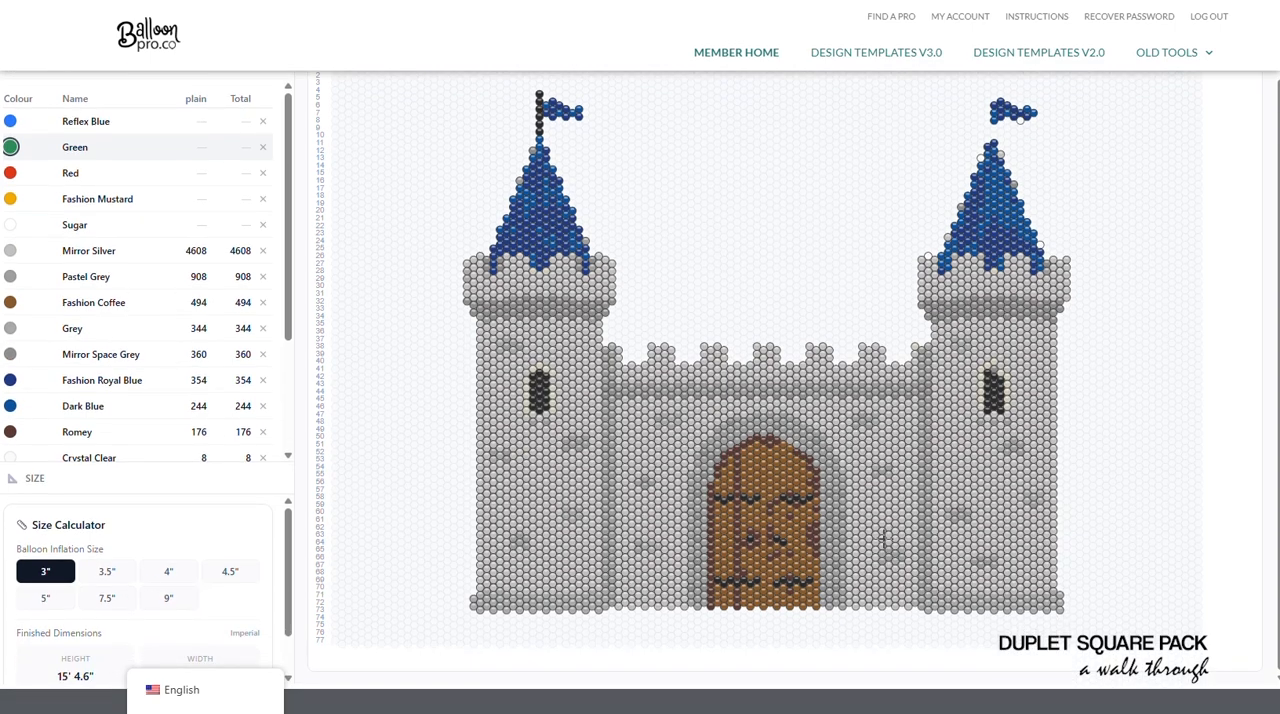
scroll(960, 431, "up", 1)
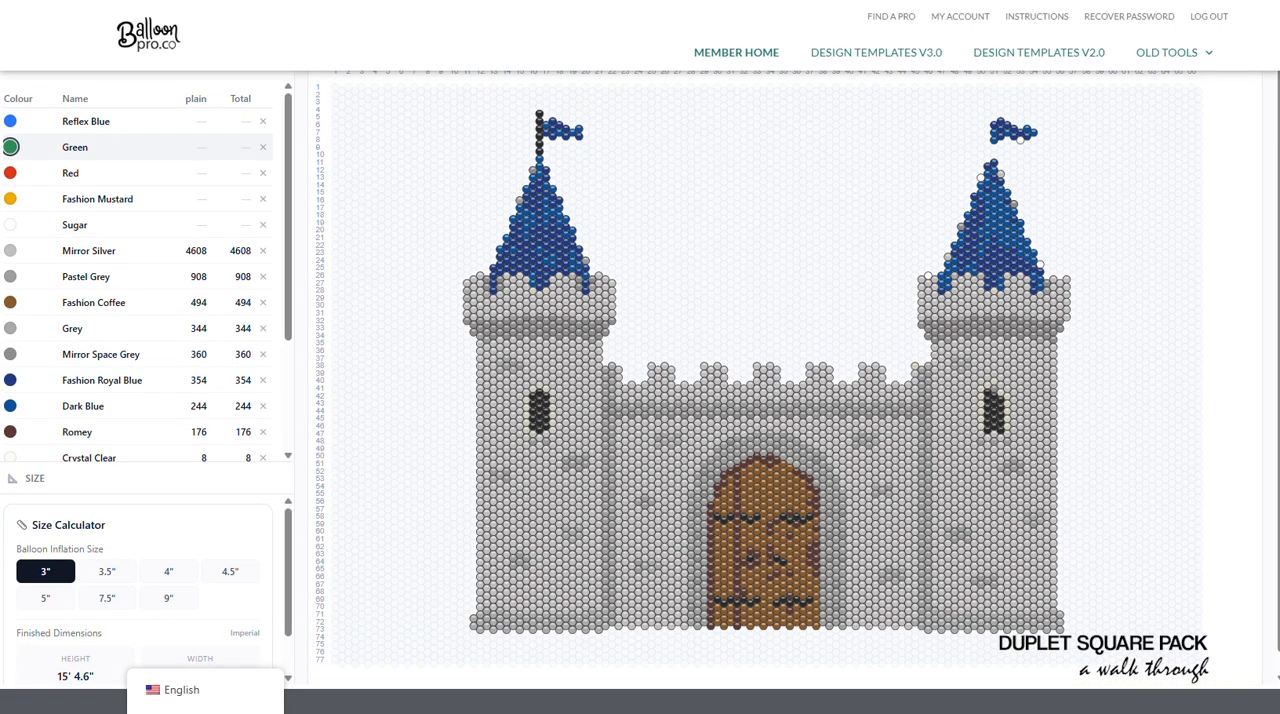
left_click(262, 121)
left_click(708, 350)
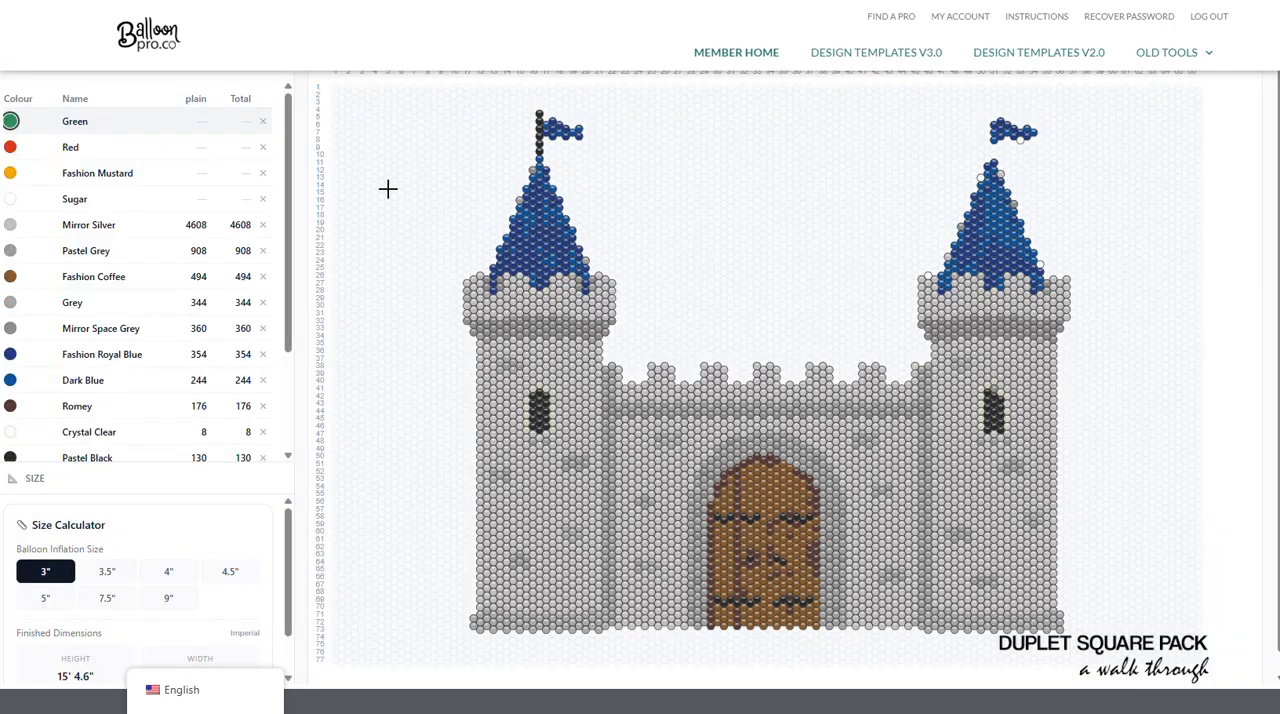
left_click(263, 123)
left_click(706, 352)
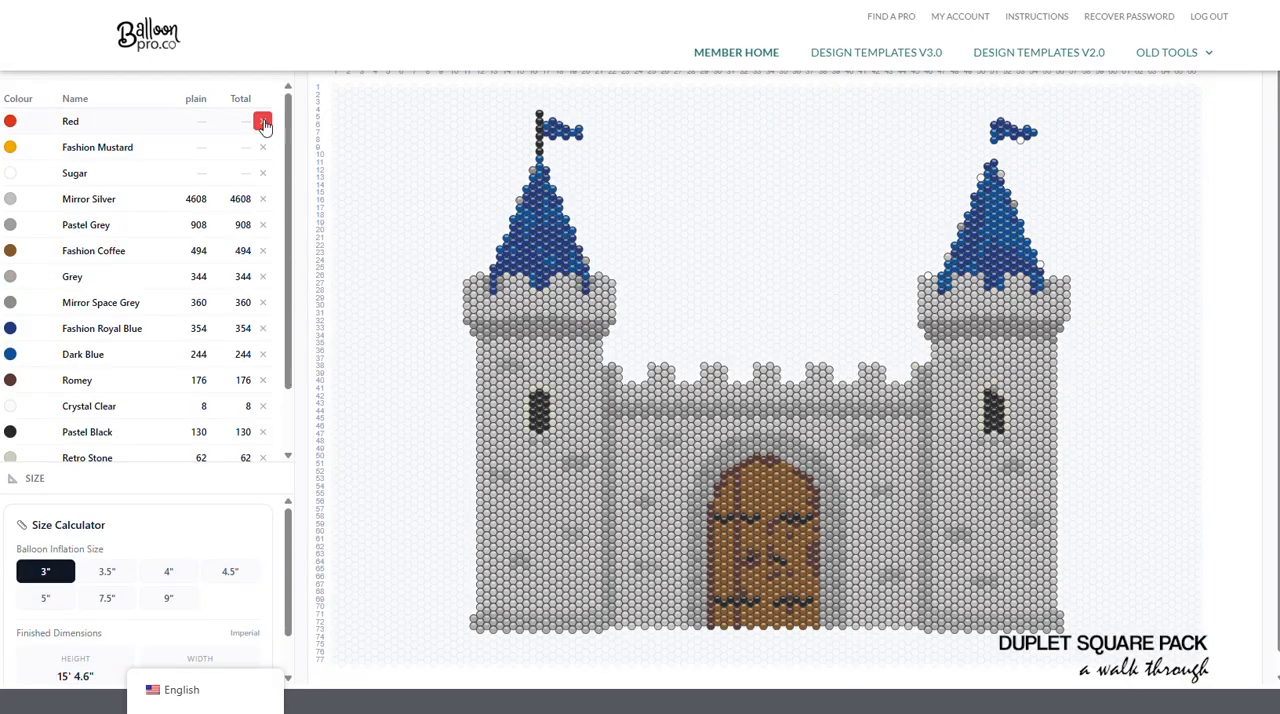
left_click(262, 121)
left_click(712, 345)
left_click(262, 121)
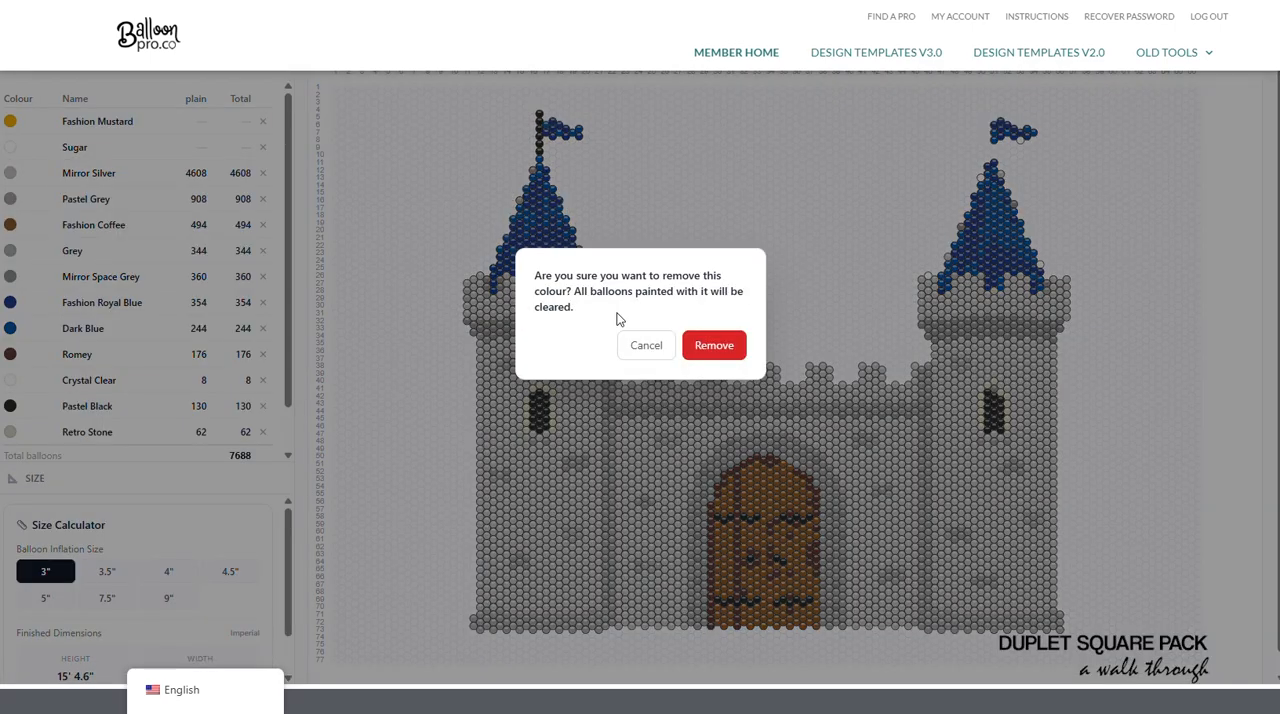
left_click(729, 349)
scroll(190, 290, "down", 1)
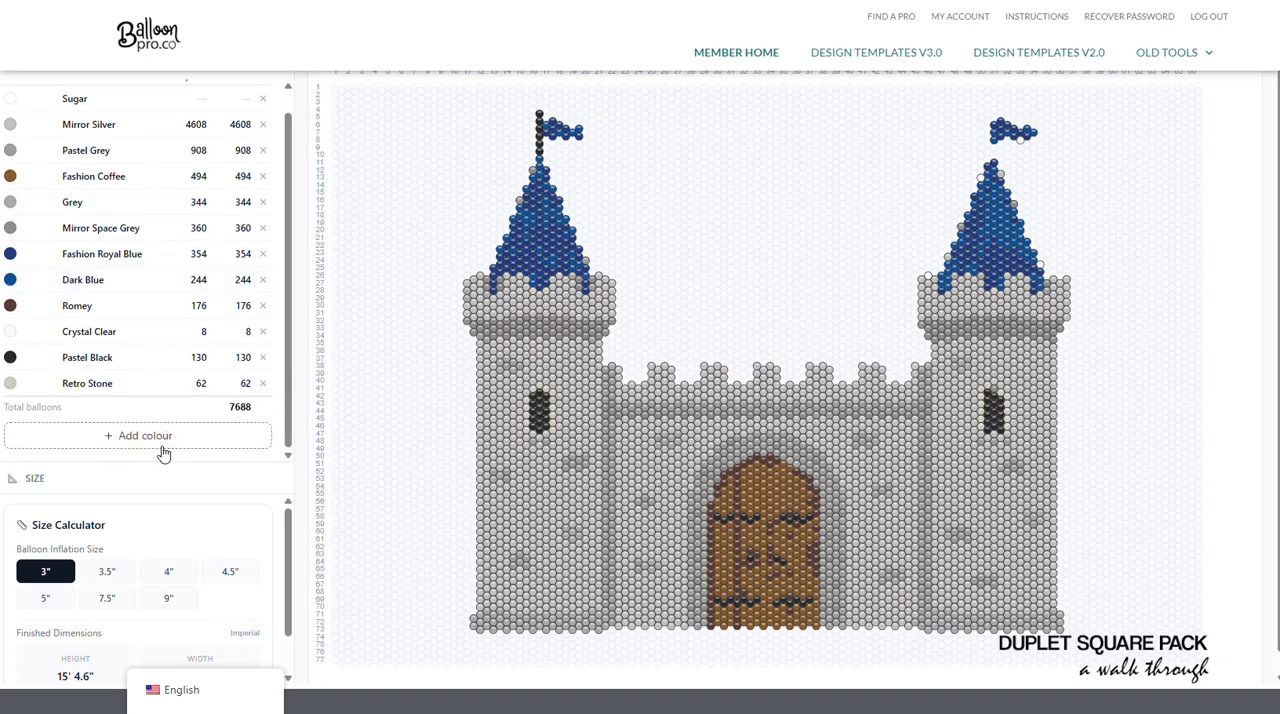
- Remove Sugar from the castle design's colour list and look over the remaining castle colours
scroll(170, 400, "up", 1)
left_click(262, 121)
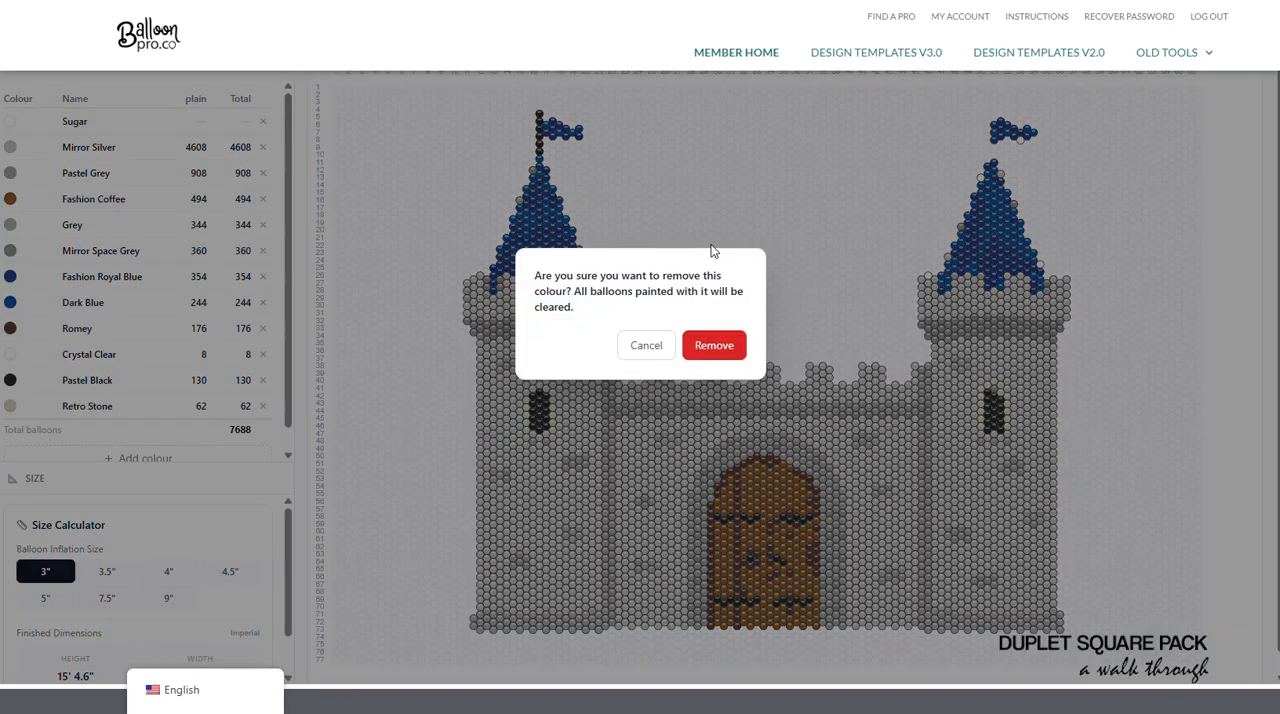
left_click(712, 343)
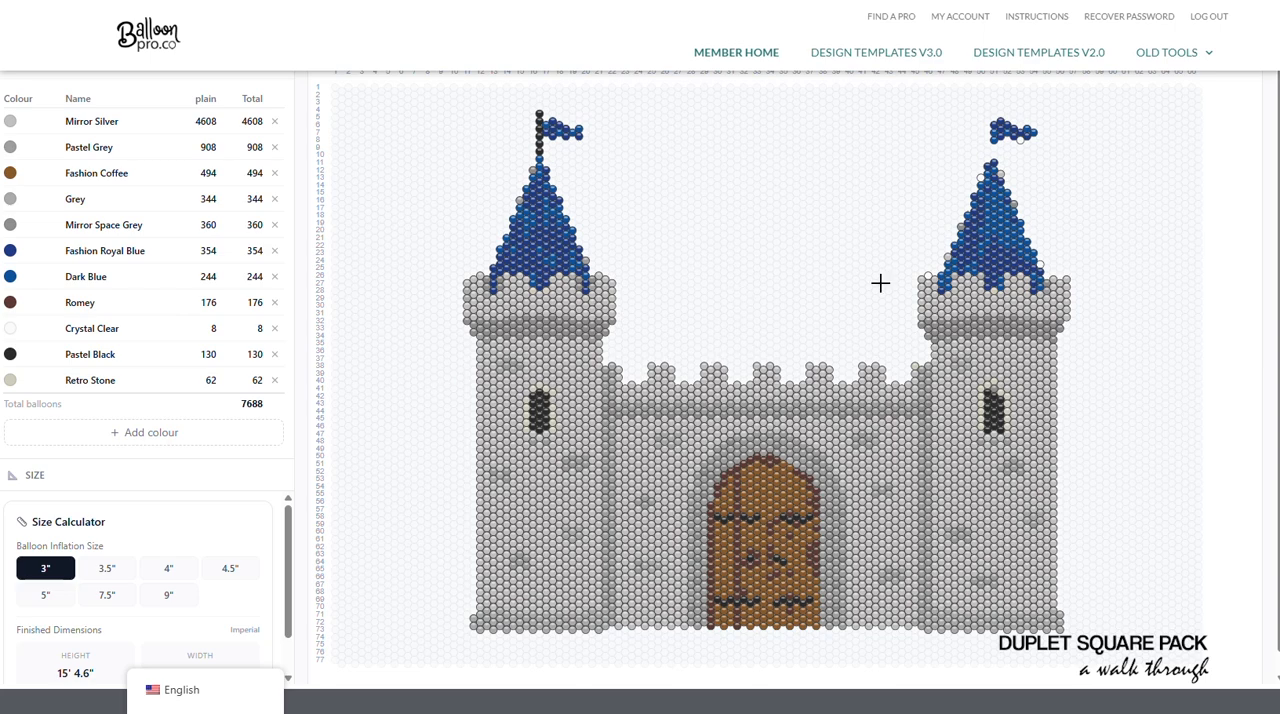
scroll(875, 360, "up", 2)
scroll(857, 423, "down", 1)
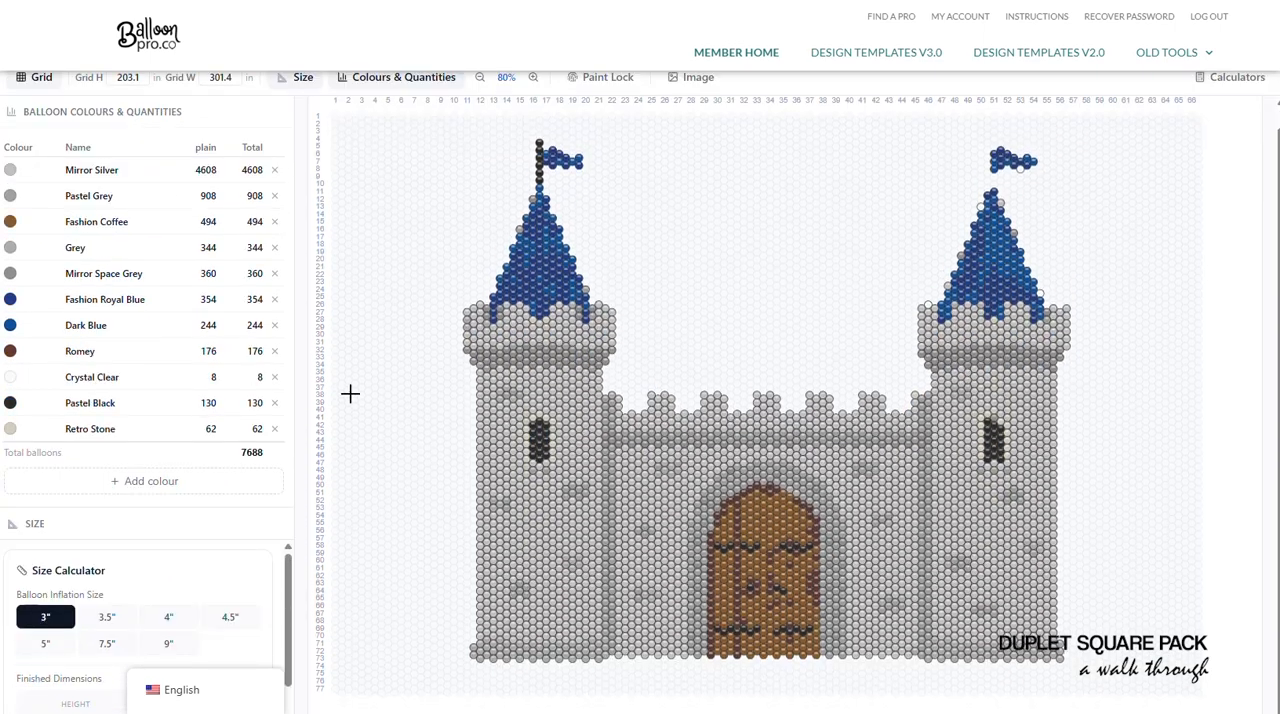
- Paint the missing flagpole between the flag and the roof of the castle's right tower in Pastel Black
left_click(72, 407)
scroll(472, 231, "up", 1)
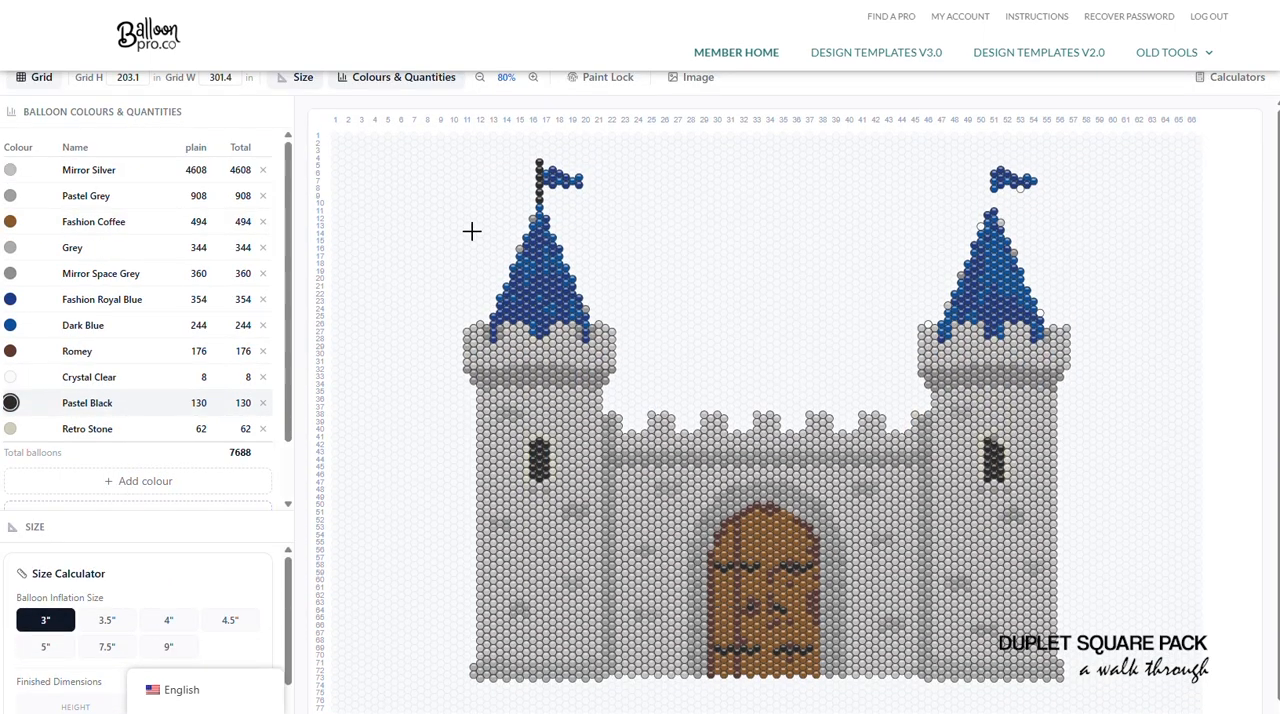
scroll(497, 226, "up", 2)
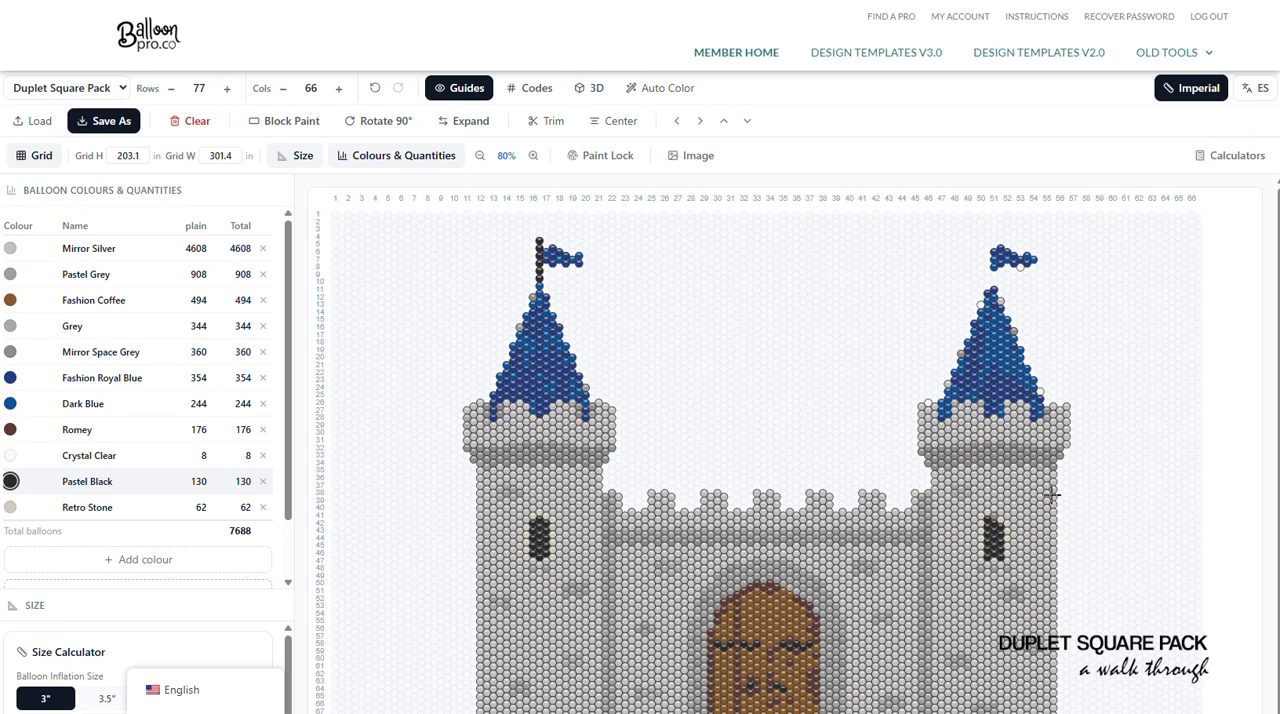
left_click_drag(993, 282, 993, 258)
scroll(860, 463, "down", 5)
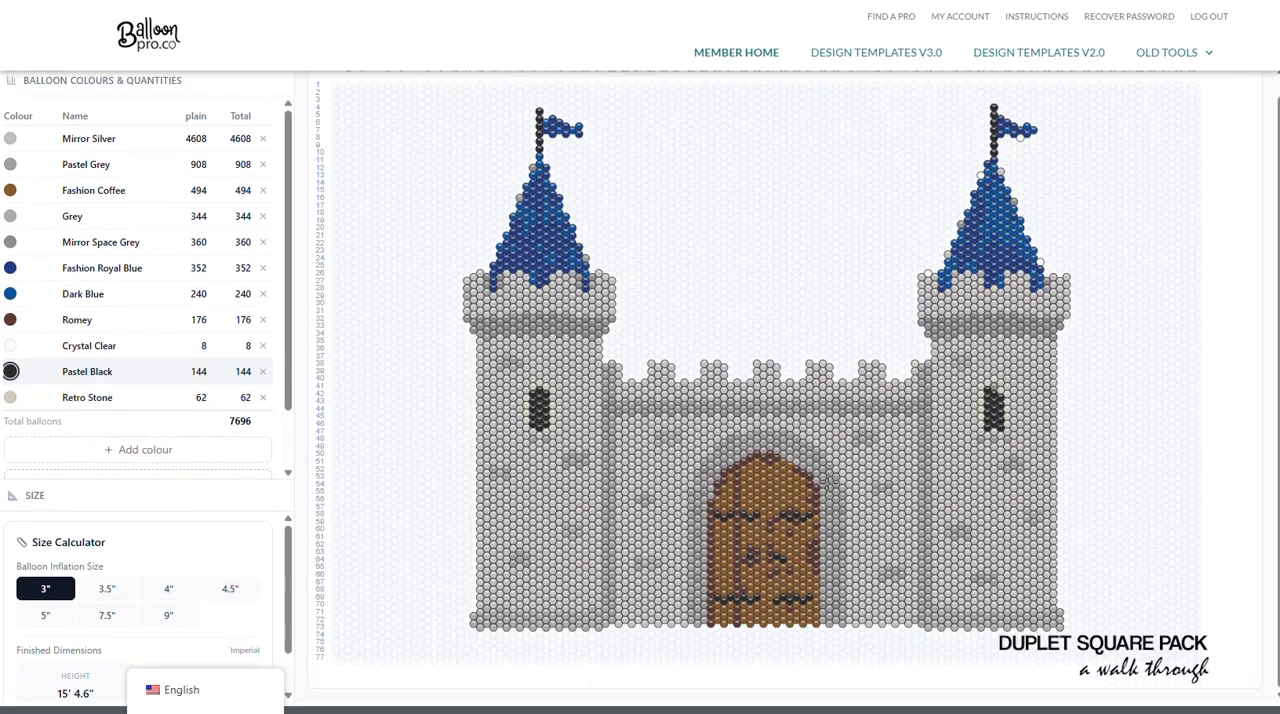
scroll(660, 370, "up", 5)
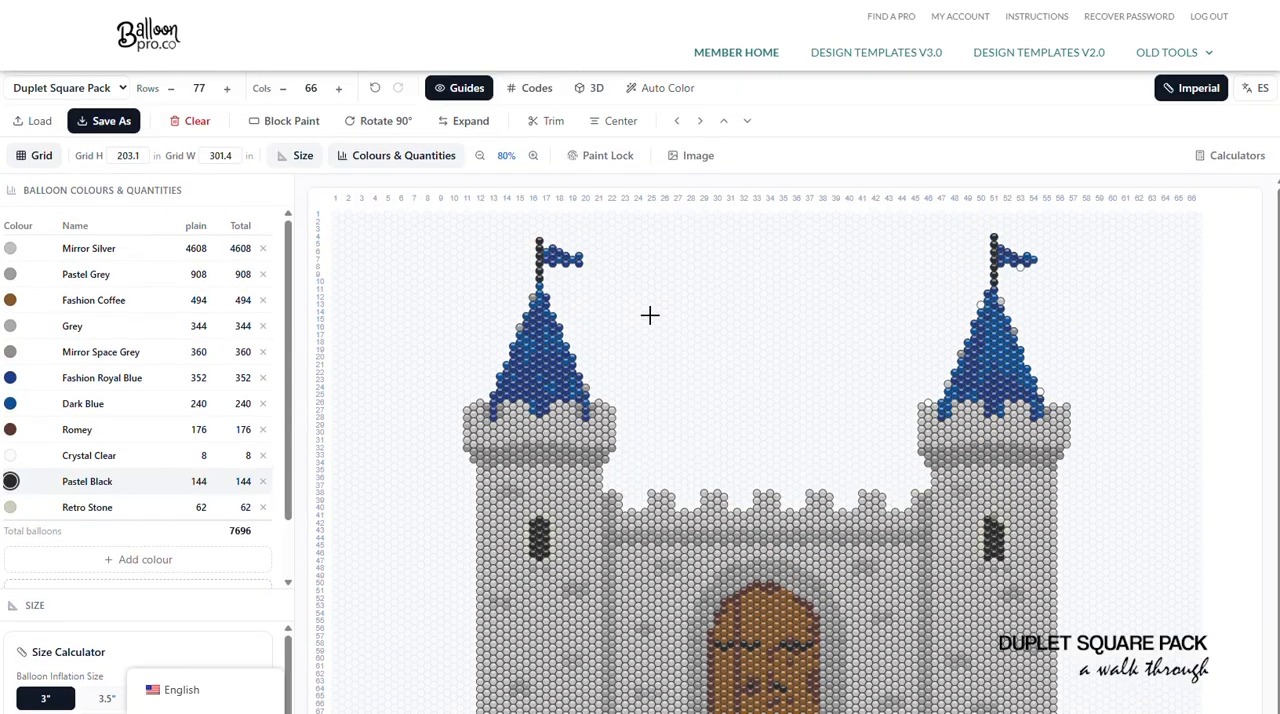
- Trim the empty rows and columns around the castle design
left_click(619, 128)
left_click(548, 124)
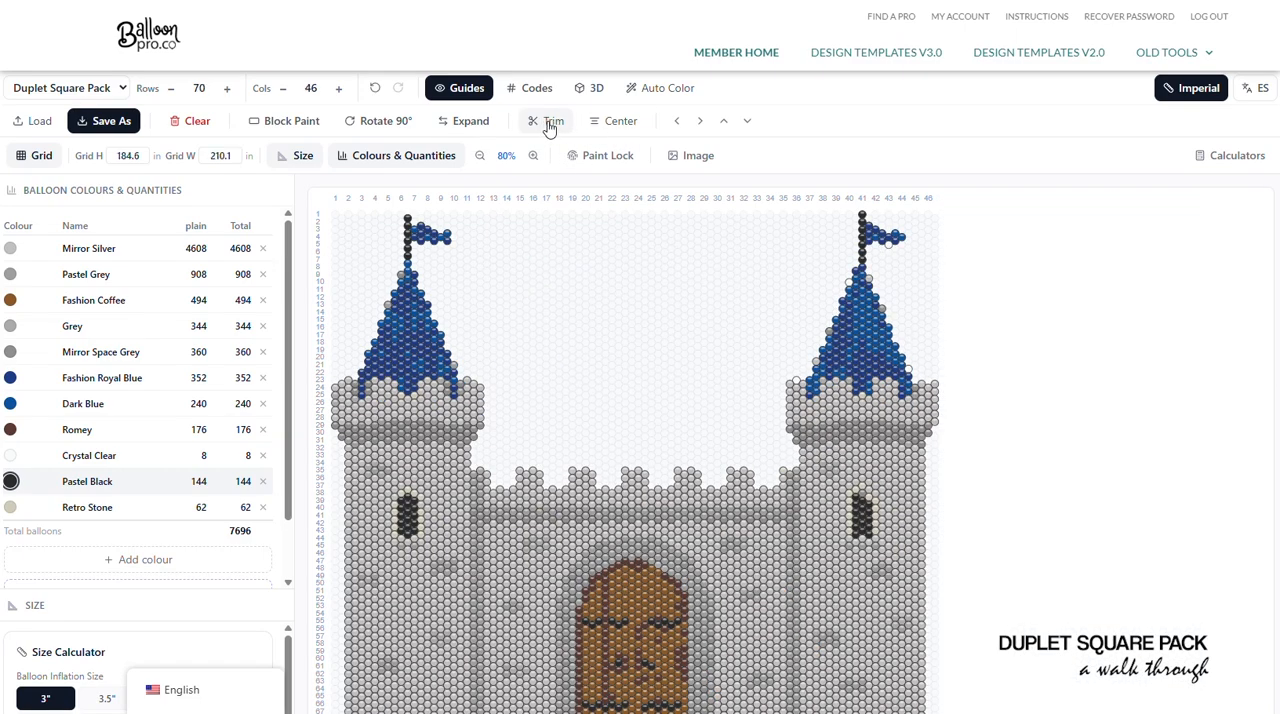
scroll(922, 364, "down", 2)
scroll(871, 288, "up", 2)
- Repaint the stray grey and clear balloons along the edges of both tower roofs in Dark Blue
left_click(90, 404)
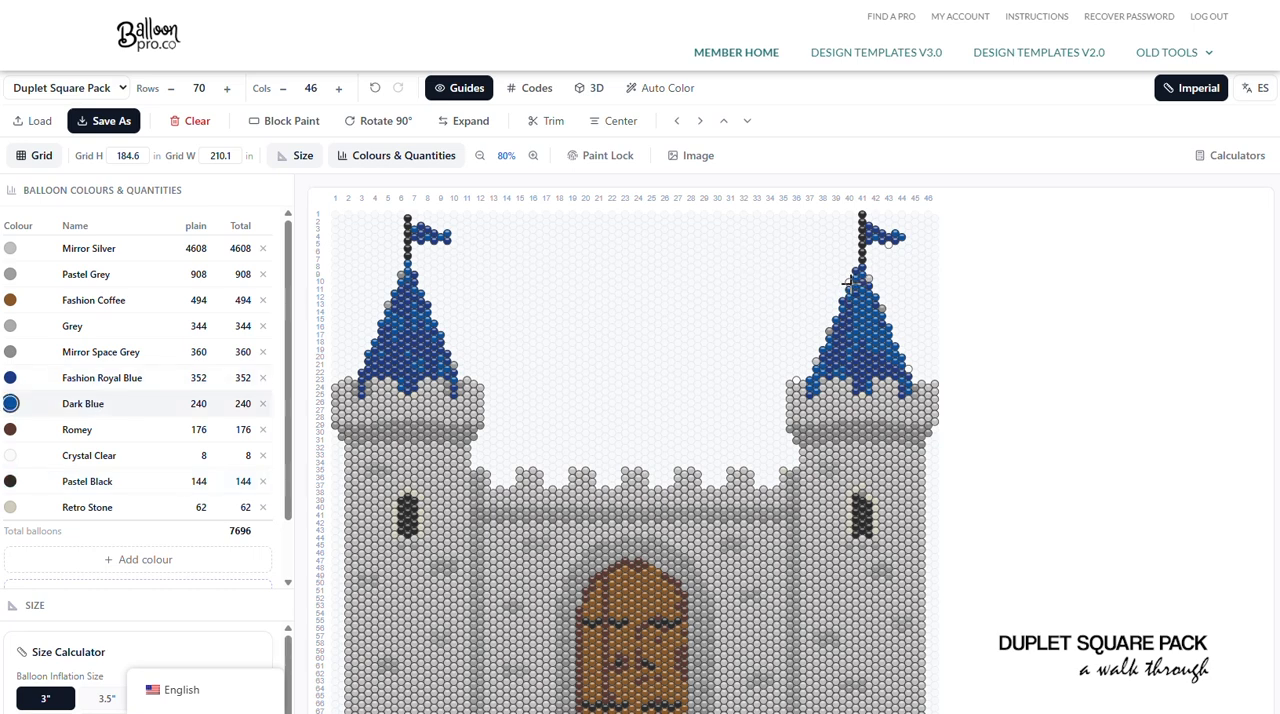
mouse_move(849, 283)
left_mouse_down()
mouse_move(872, 278)
mouse_move(881, 306)
mouse_move(812, 366)
left_mouse_up()
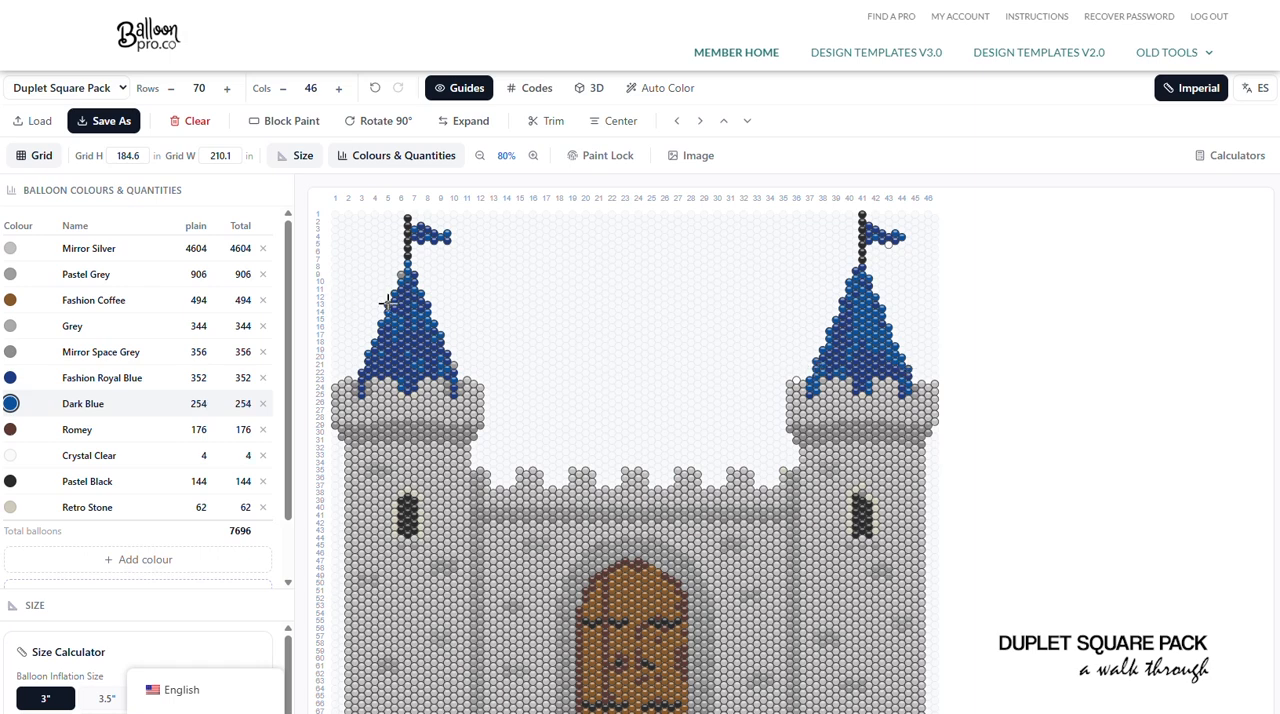
left_click(455, 365)
scroll(455, 400, "down", 3)
scroll(300, 460, "up", 3)
scroll(665, 370, "down", 1)
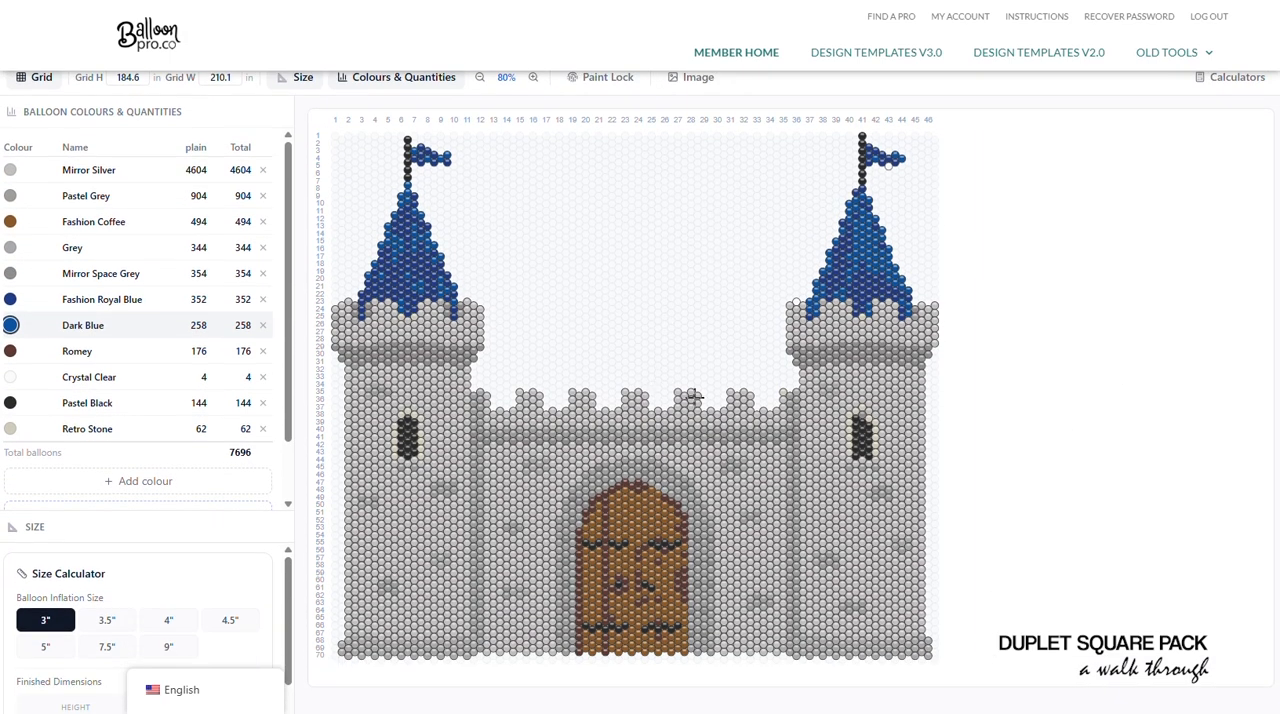
scroll(462, 360, "up", 1)
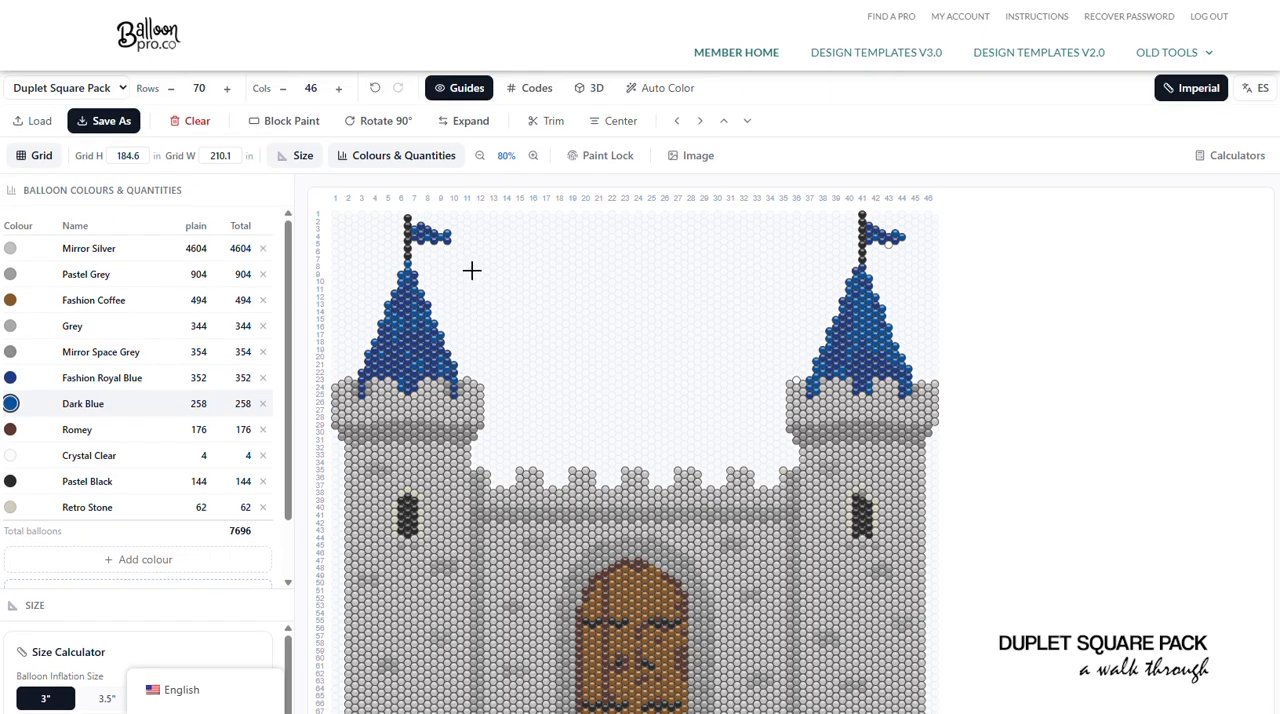
- Hide the guides, view the castle in 3D, and return to the flat design
left_click(478, 87)
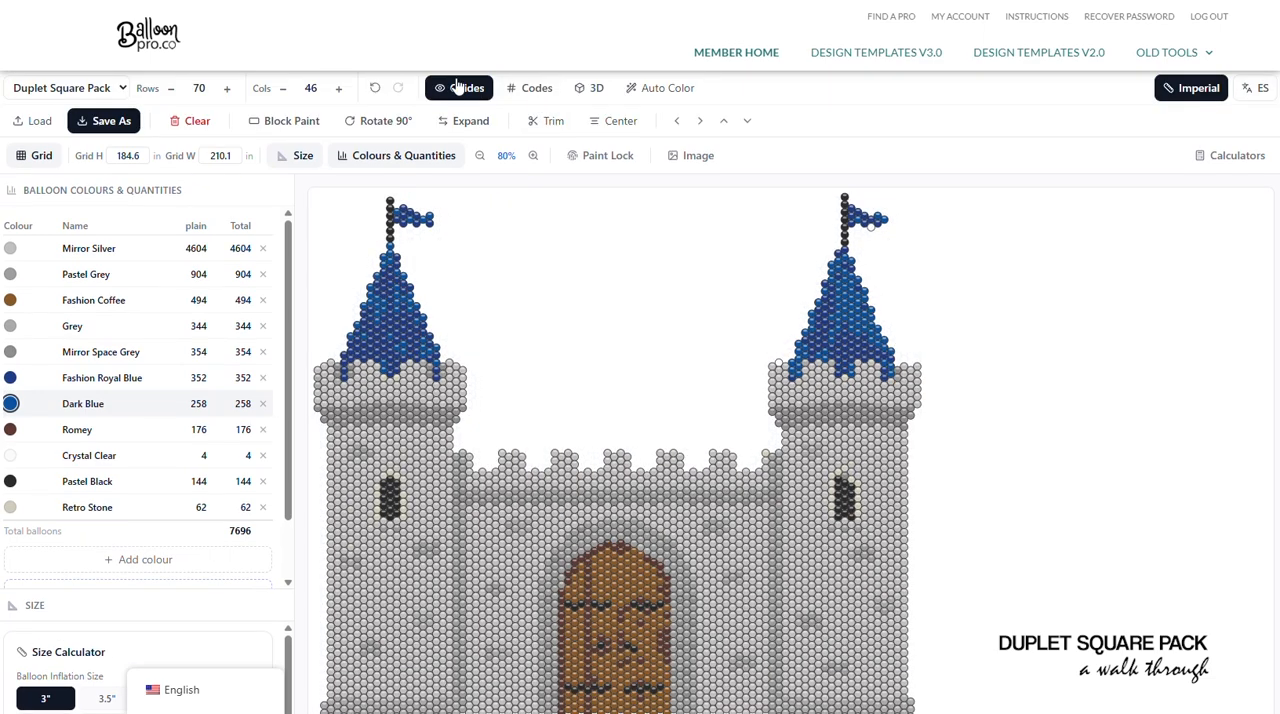
left_click(589, 90)
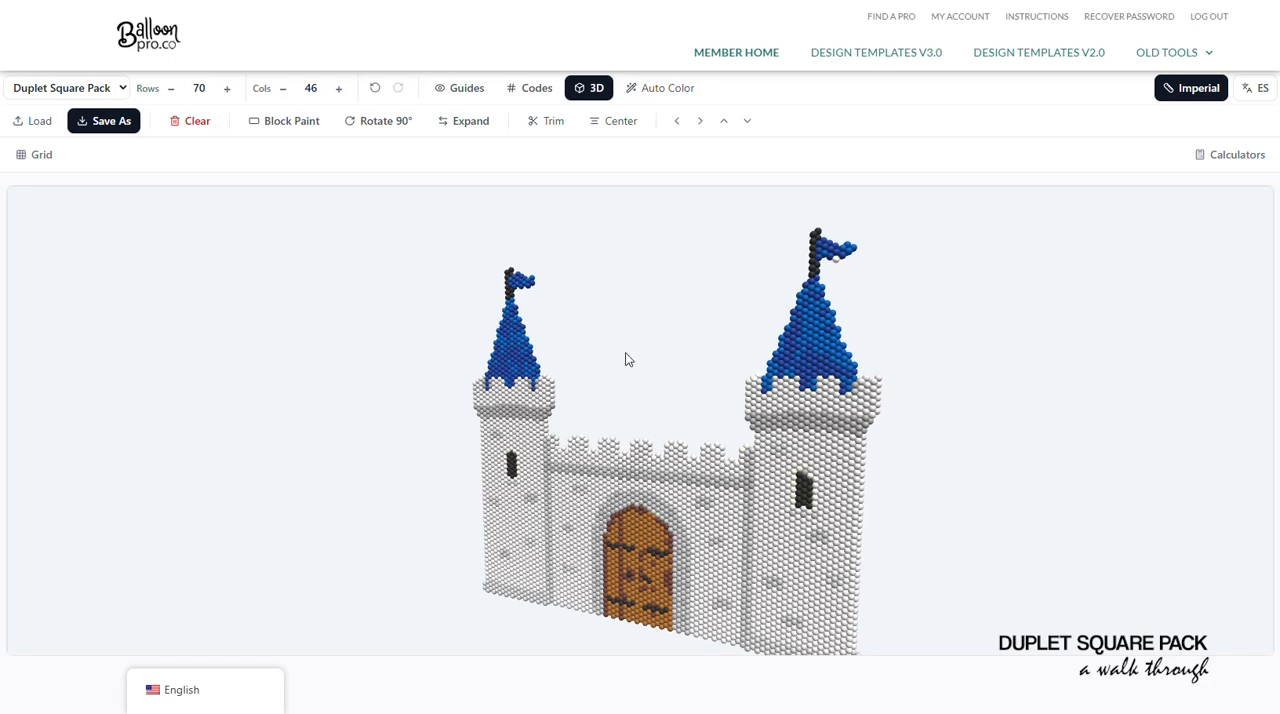
left_click(590, 89)
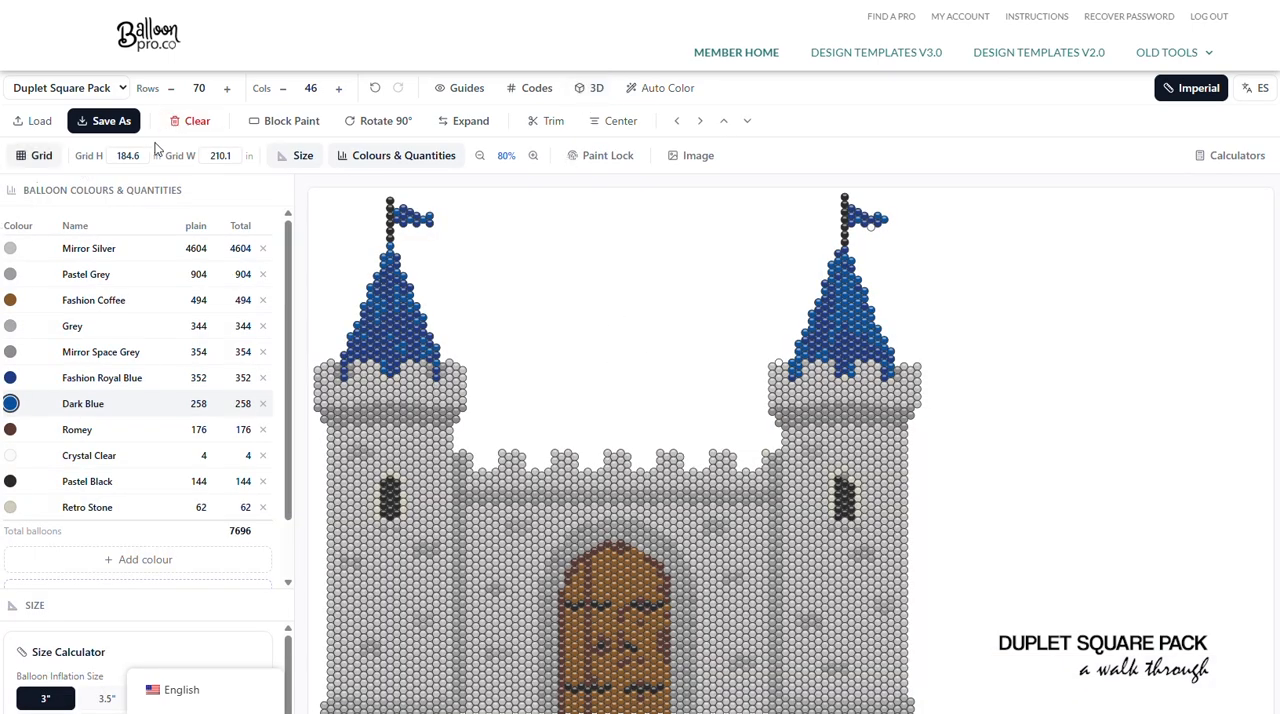
- Clear the castle design from the grid and remove Mirror Silver from the colour list
left_click(191, 121)
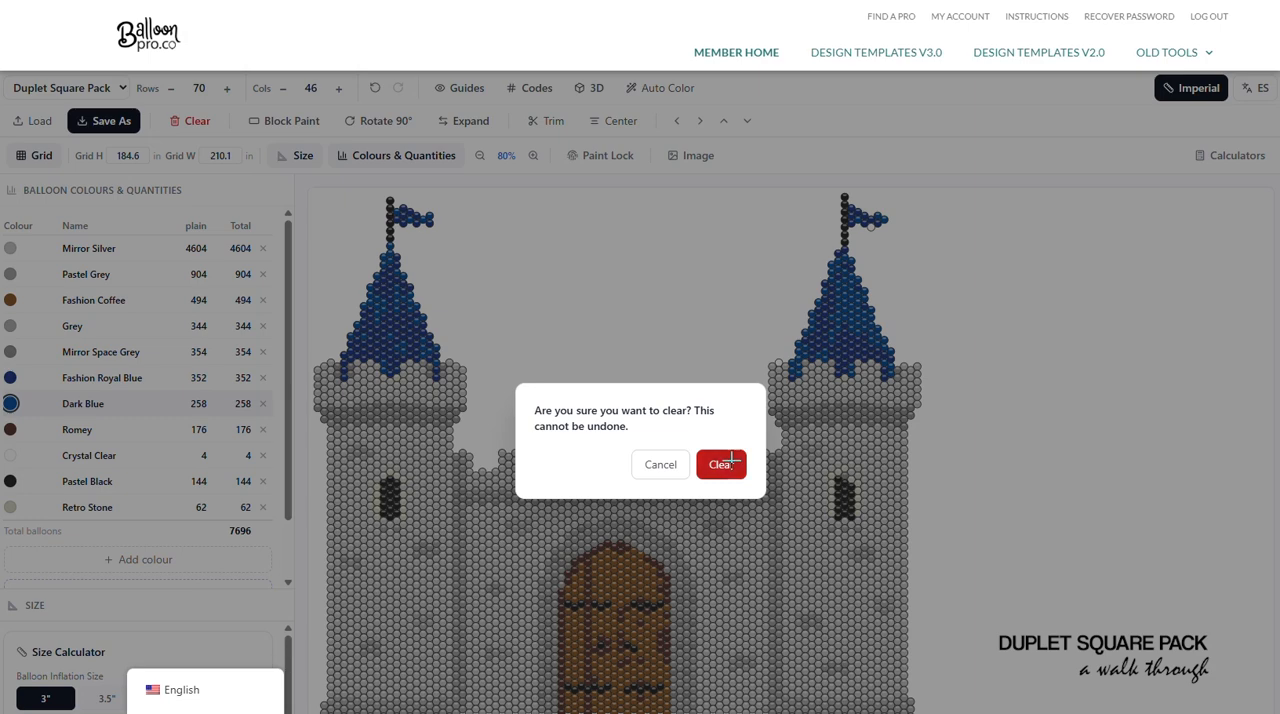
left_click(724, 462)
left_click(263, 249)
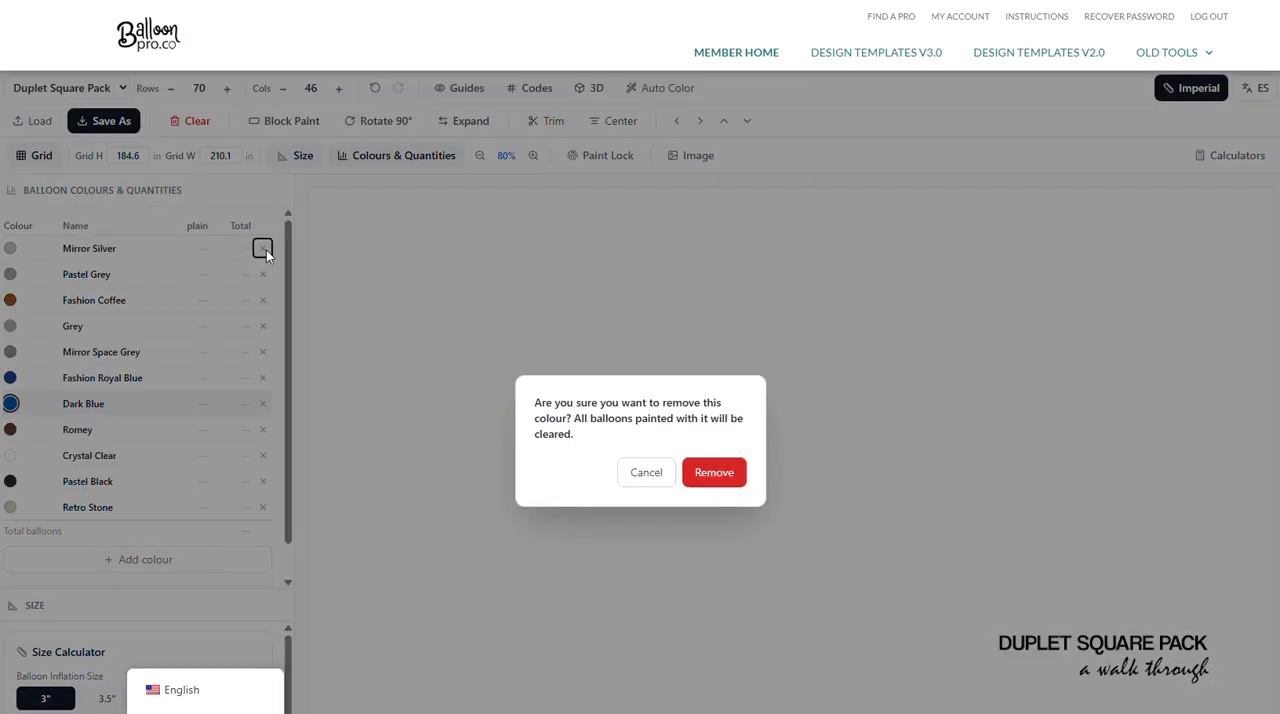
left_click(266, 252)
left_click(263, 249)
left_click(715, 474)
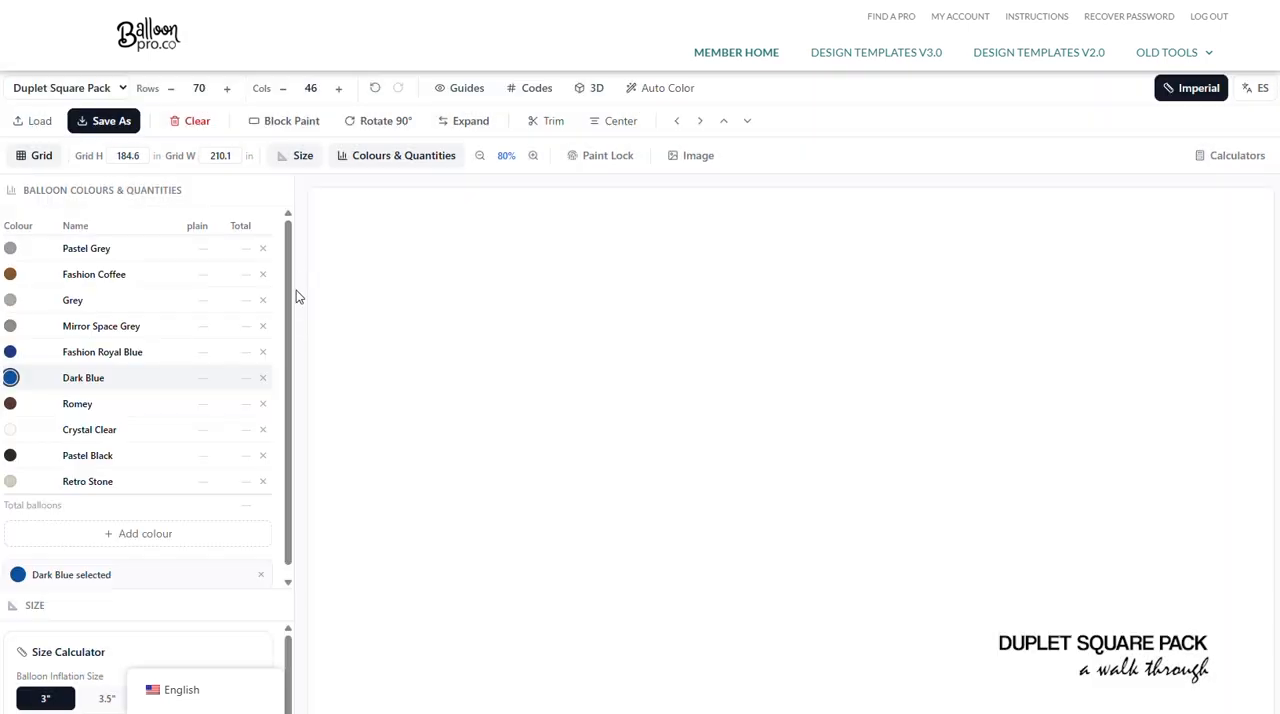
- Remove Pastel Grey, Fashion Coffee, Grey and Mirror Space Grey from the colour list
left_click(263, 249)
left_click(715, 476)
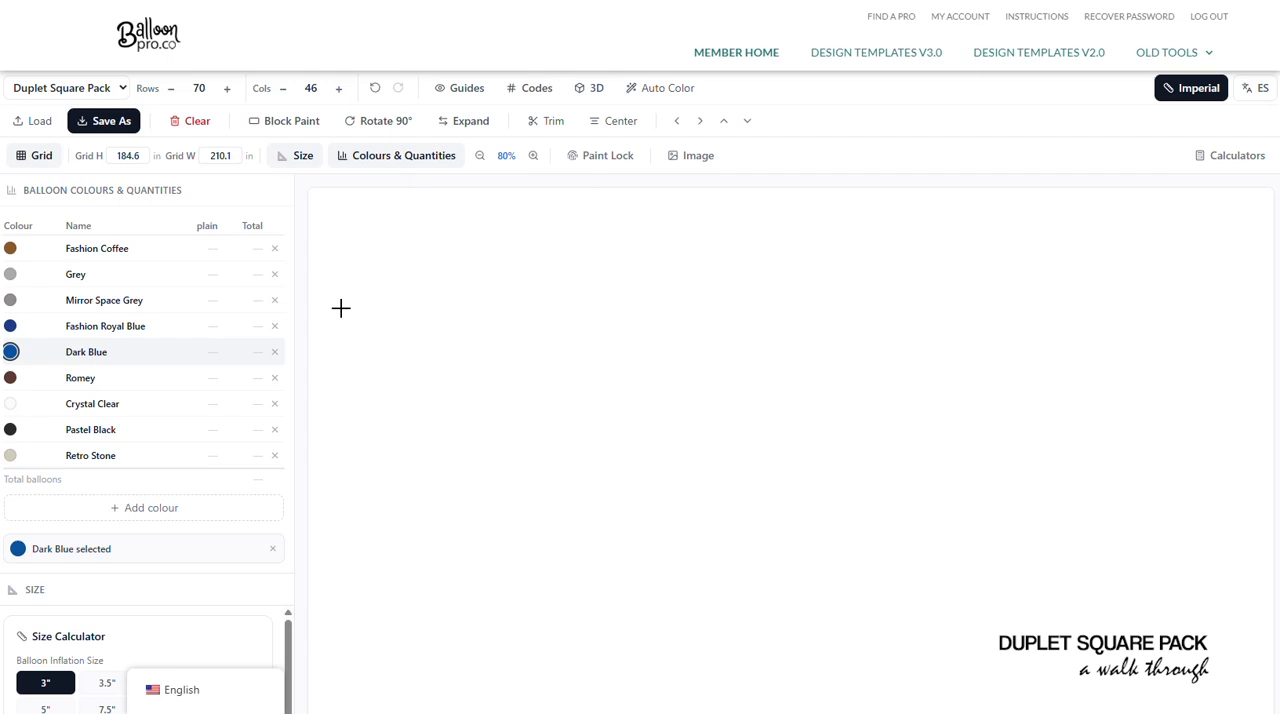
left_click(274, 248)
left_click(714, 472)
left_click(274, 248)
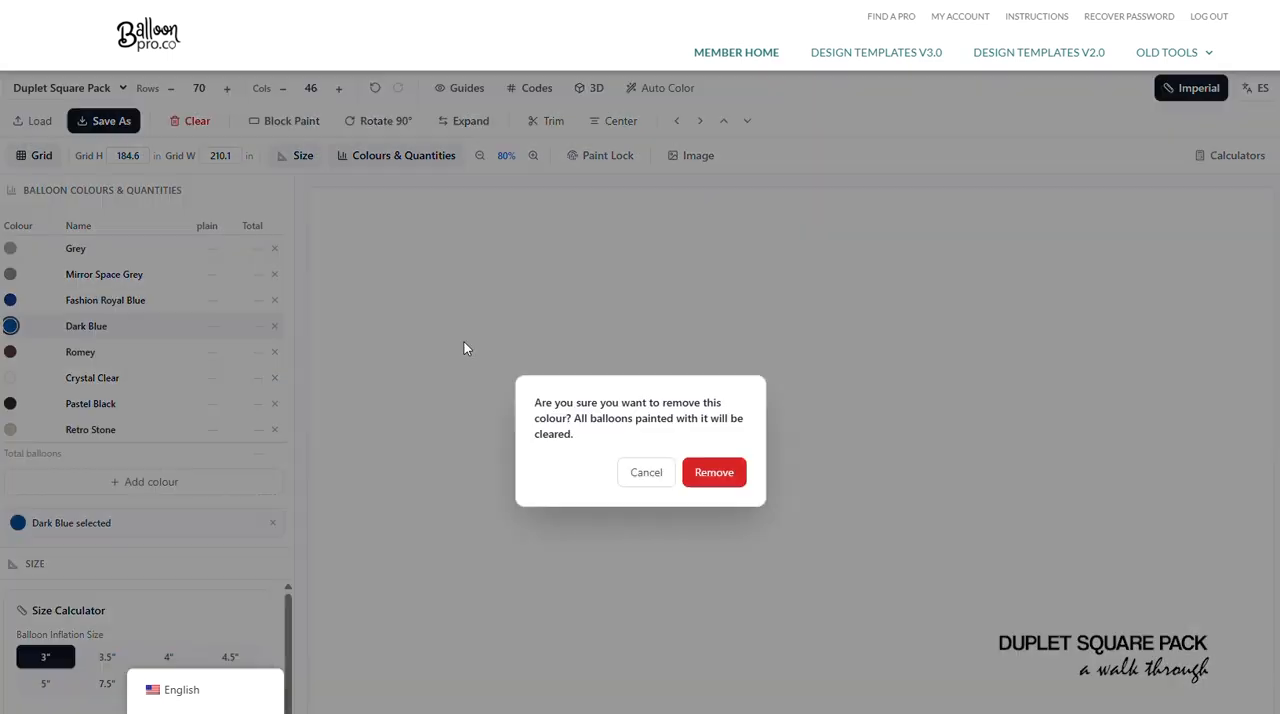
left_click(696, 474)
left_click(274, 248)
left_click(708, 474)
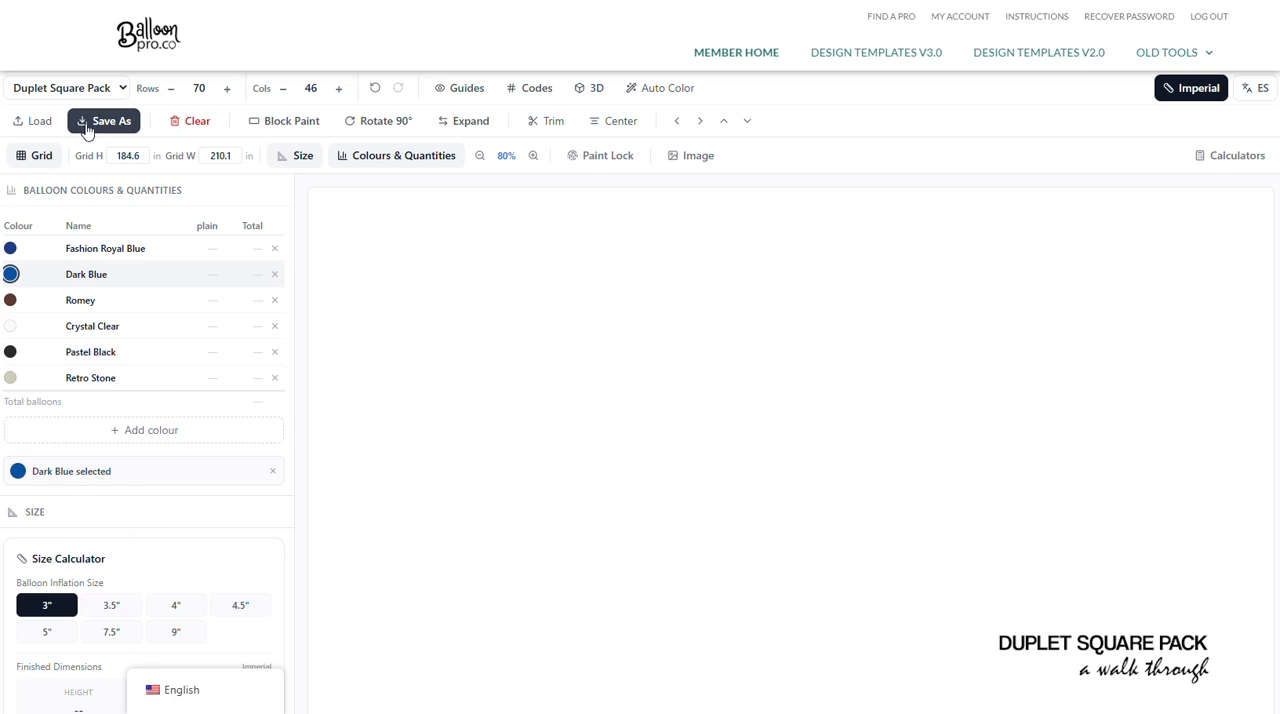
- Show the guides and resize the empty grid to 24 rows by 14 columns, entering a width of 60 in
left_click(464, 92)
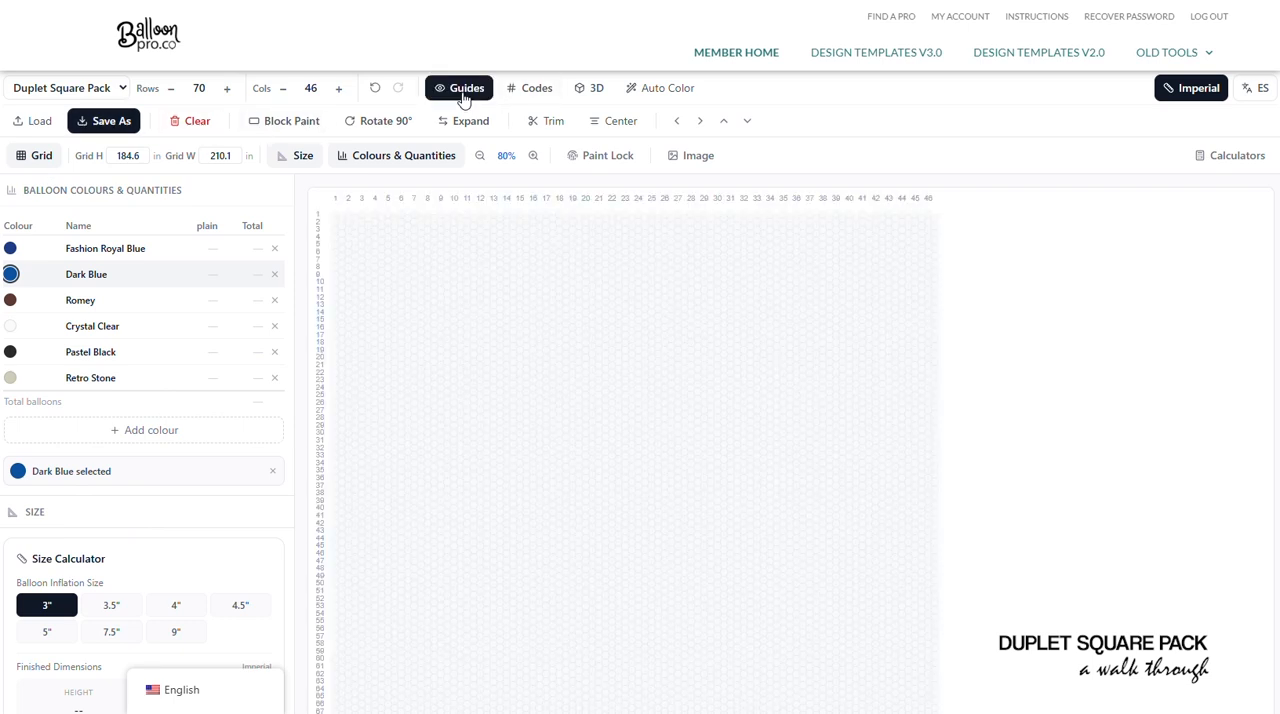
left_click(128, 155)
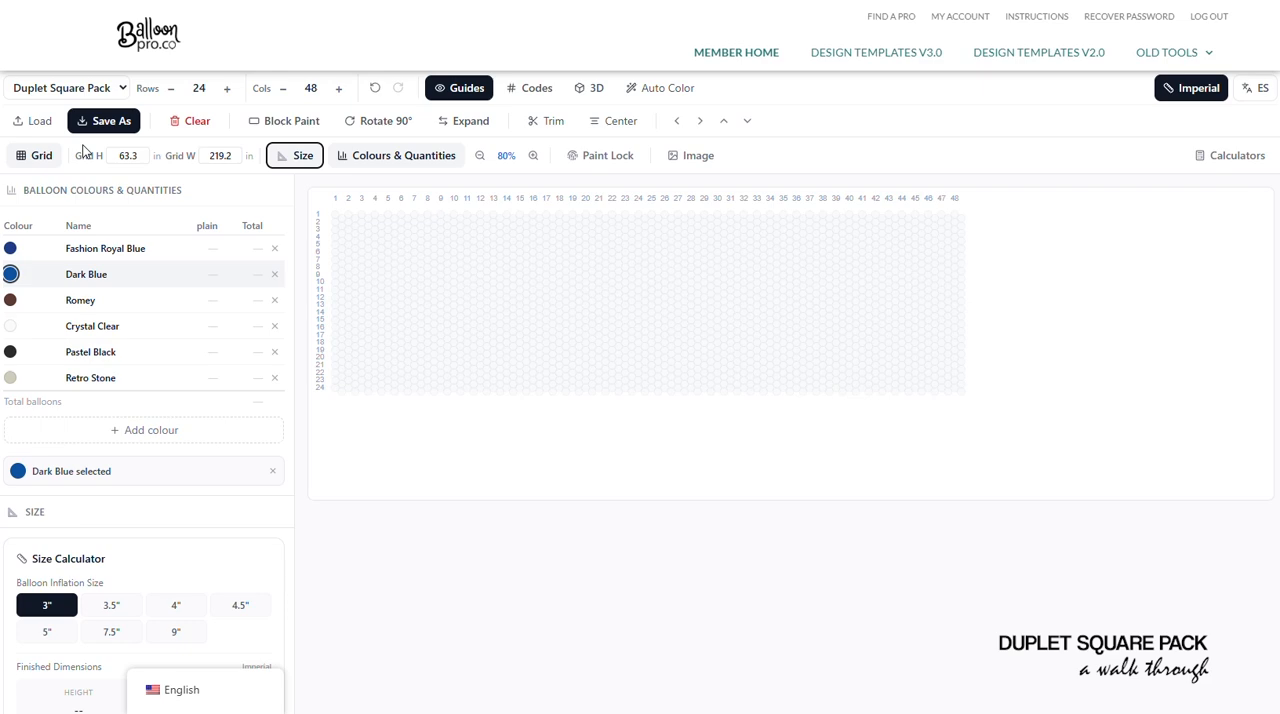
key("shift+Tab")
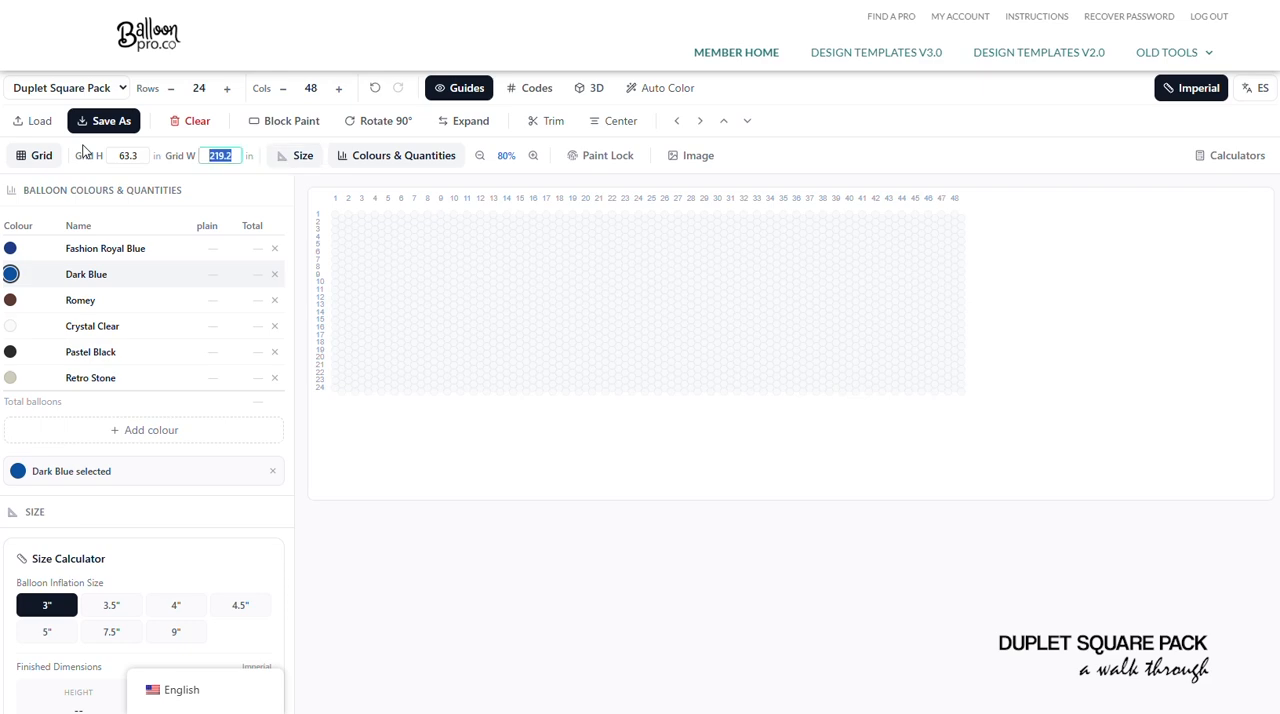
type("60")
key("Tab")
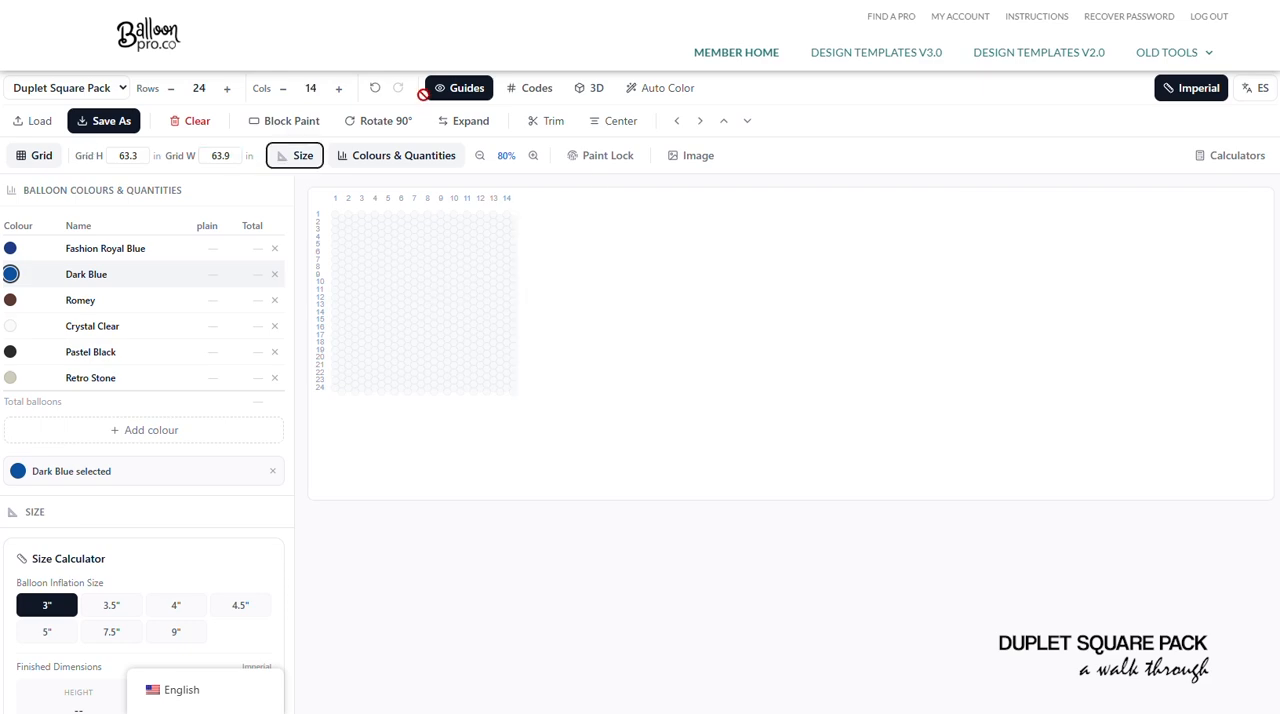
- Resize the grid to 32 rows by 18 columns, 84.4 in high and 82.2 in wide, and set the balloon inflation size to 4"
left_click(99, 150)
type("84.4")
key("Tab")
key("Tab")
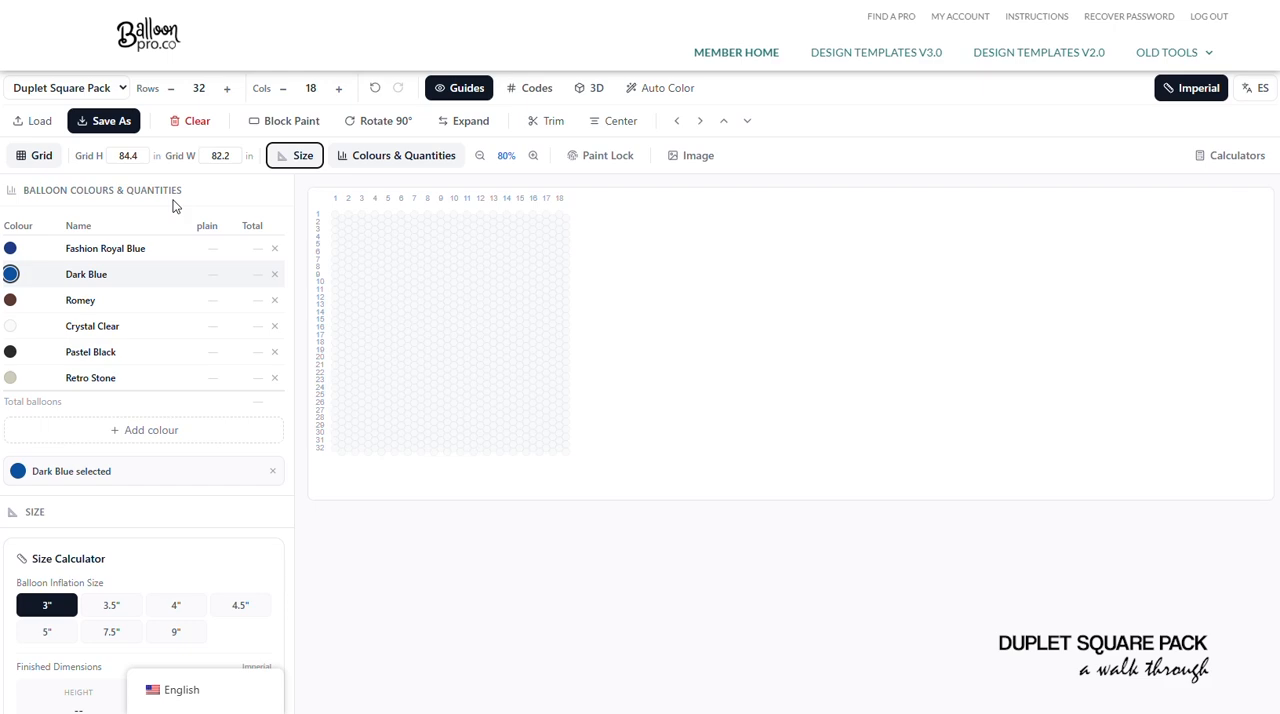
left_click(152, 608)
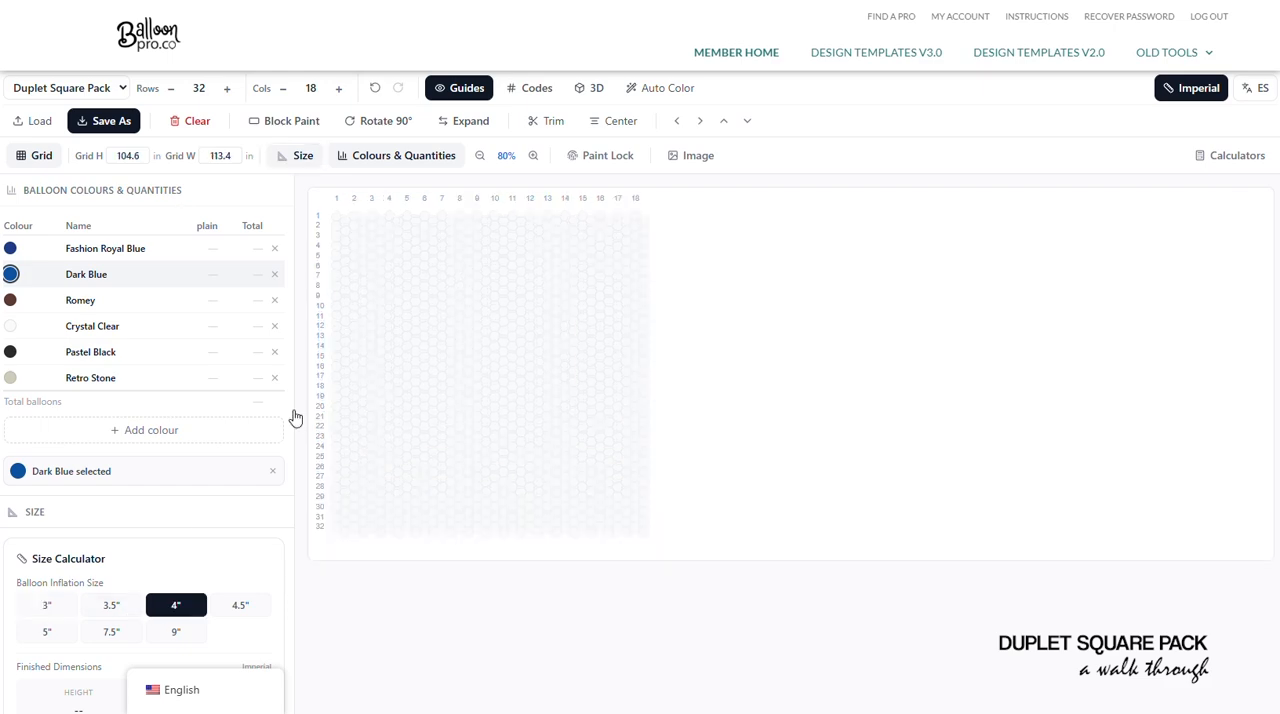
- Load the Castle image into Auto Color Mapping and analyze it for recommended colours
left_click(663, 86)
left_click(648, 430)
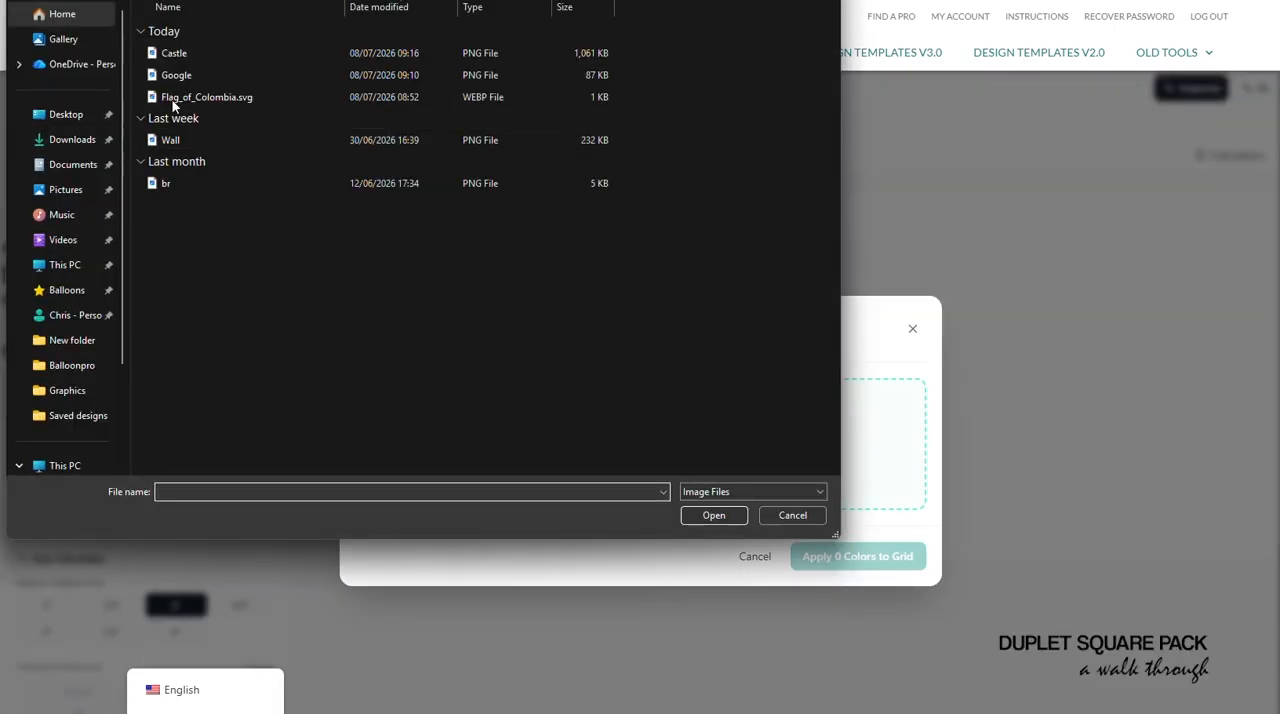
double_click(172, 53)
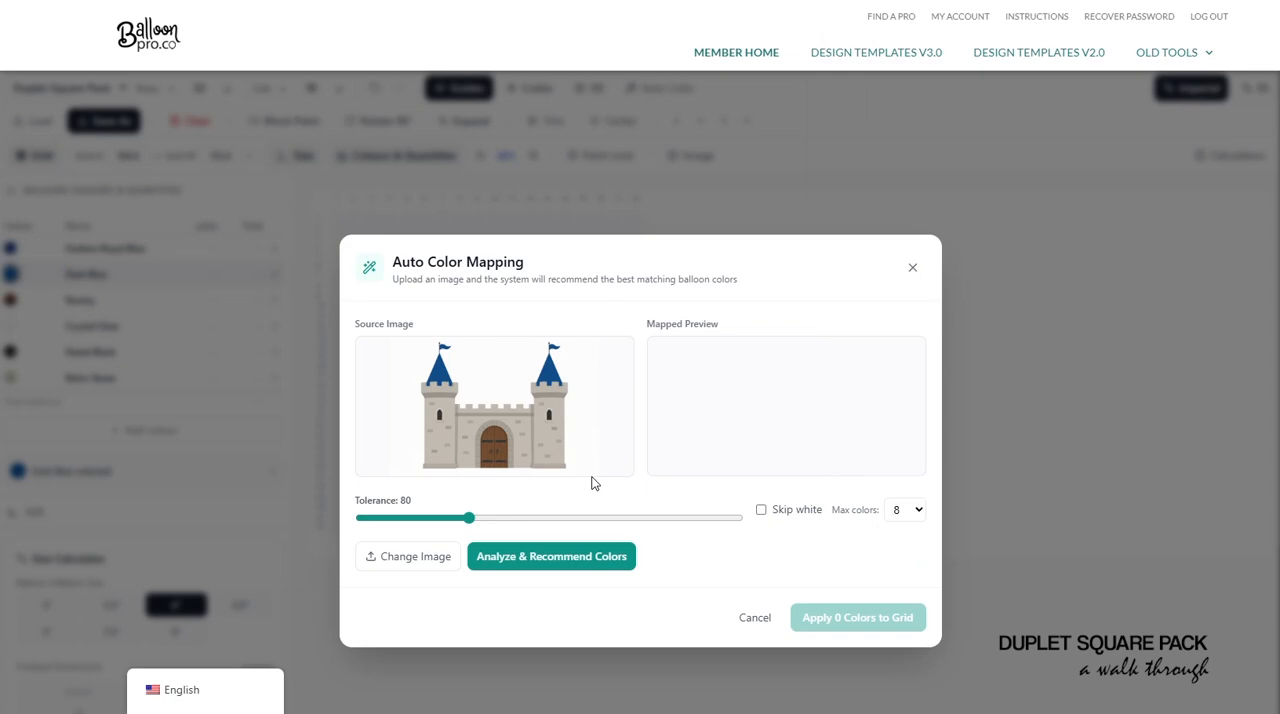
left_click(551, 556)
- Apply the 8 recommended castle colours to the grid and inspect the small castle at 100% zoom
left_click(688, 428)
scroll(700, 413, "down", 3)
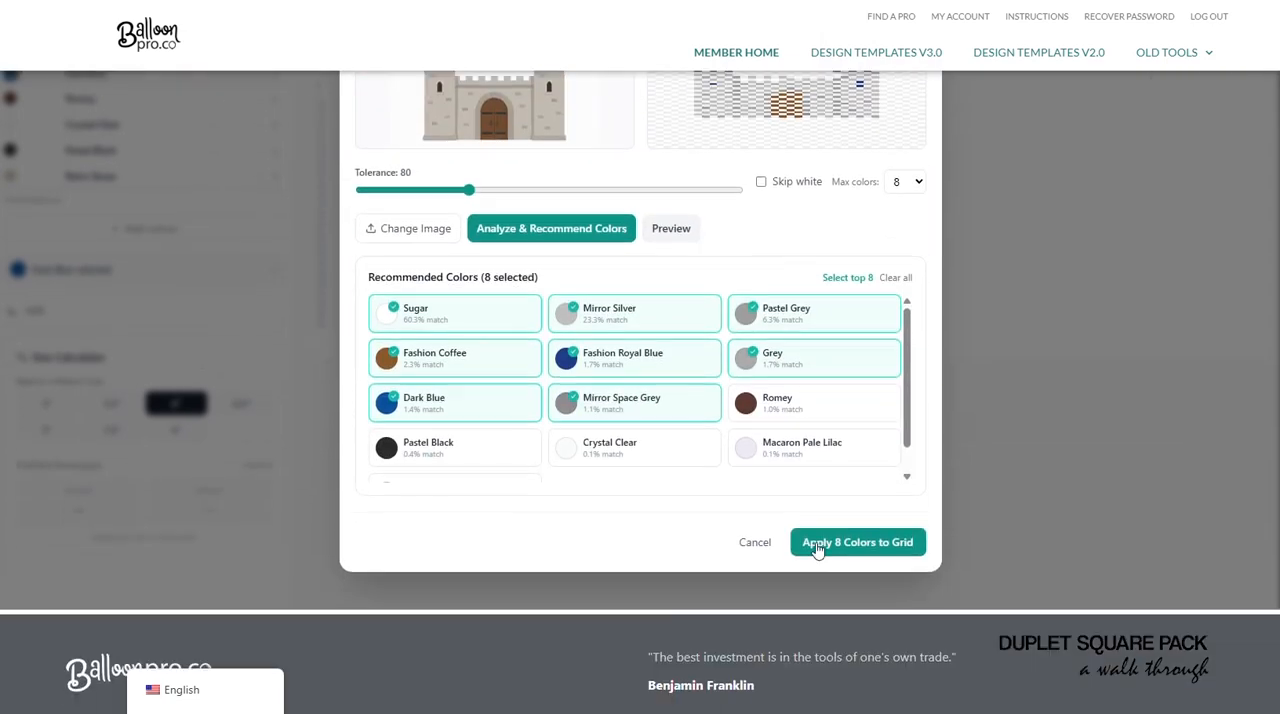
left_click(857, 541)
scroll(775, 340, "up", 3)
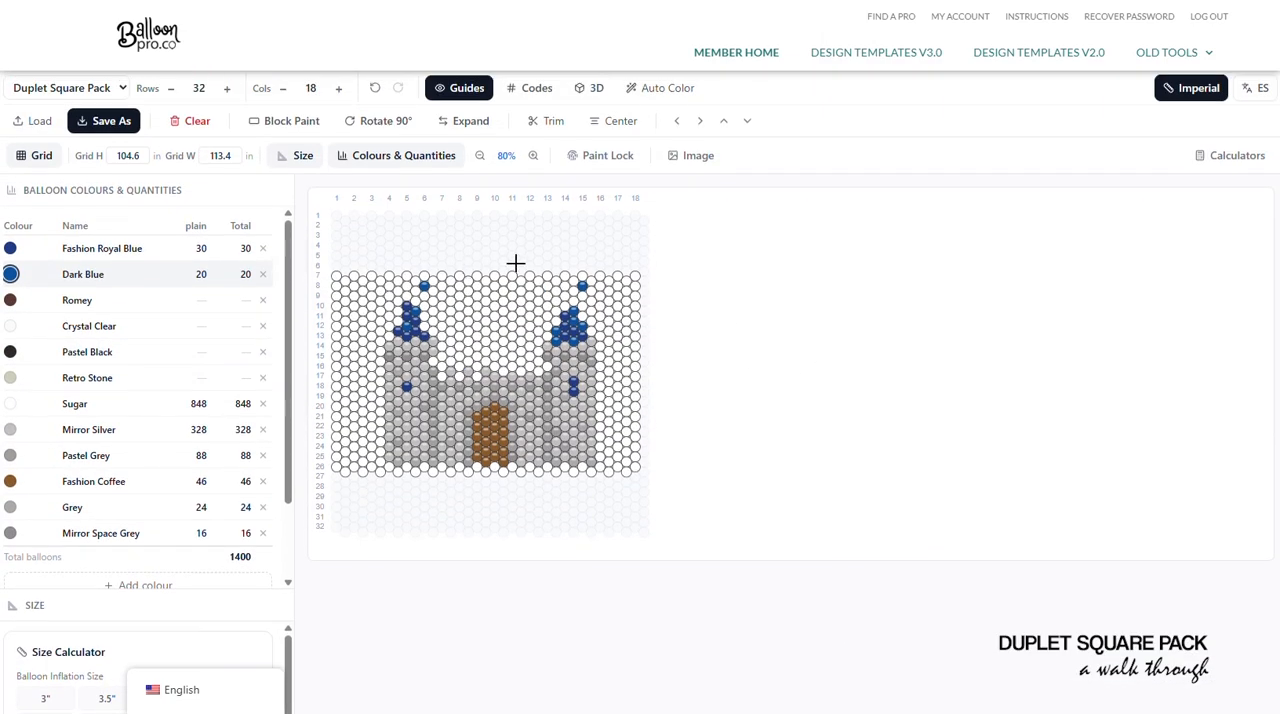
left_click(533, 156)
left_click(533, 156)
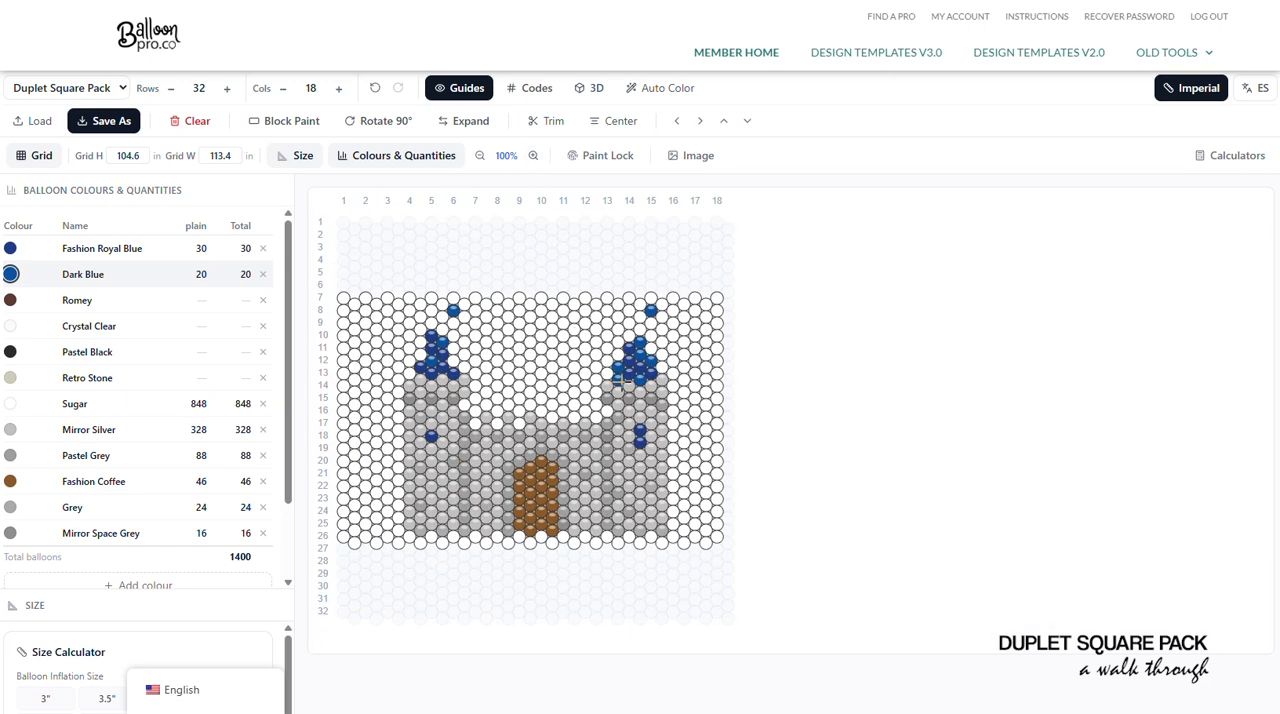
- Clear the small castle from the grid and increase the grid to 25 columns
left_click(186, 121)
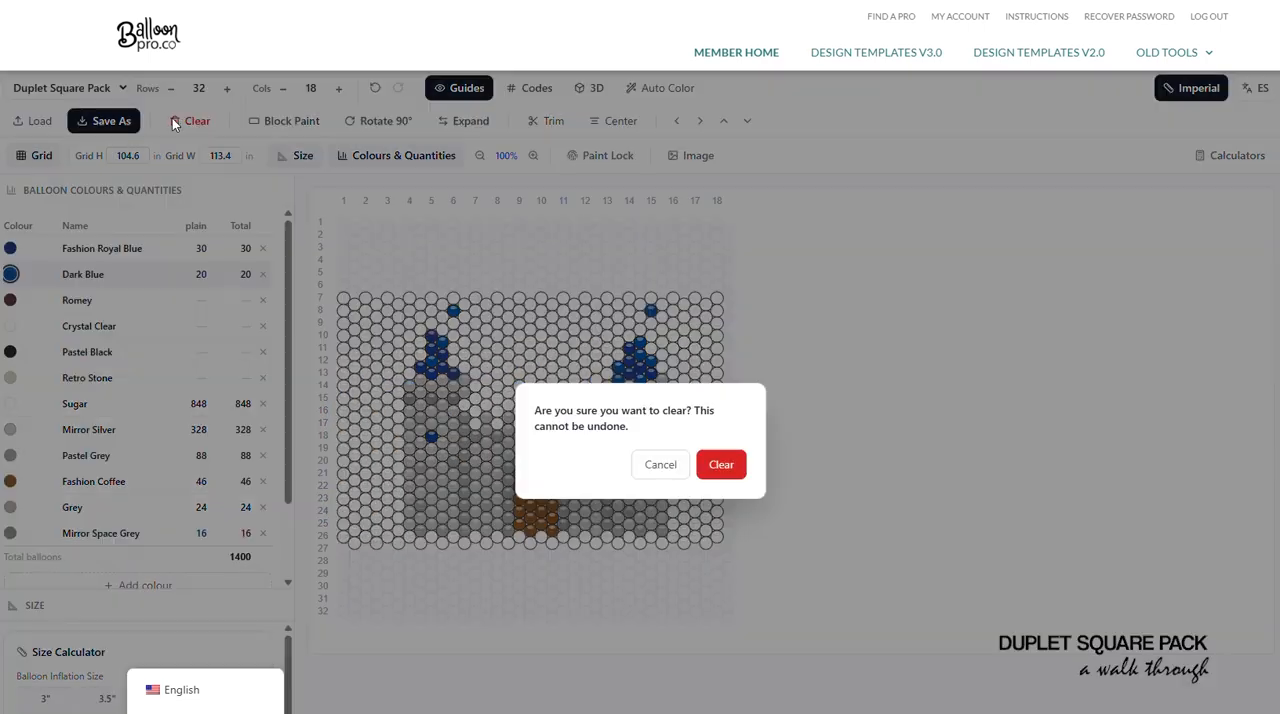
left_click(721, 464)
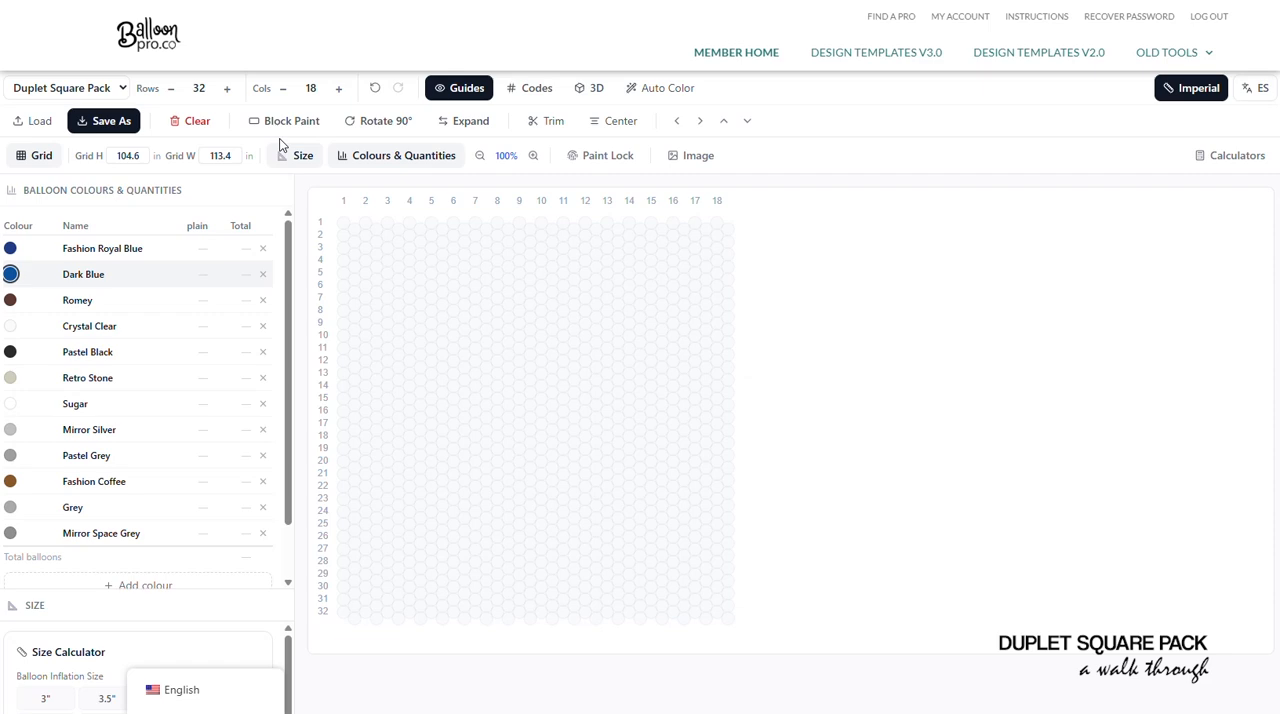
left_click(339, 88)
left_click(339, 88)
left_click(339, 88)
left_click(339, 88)
left_click(339, 88)
left_click(339, 88)
left_click(339, 88)
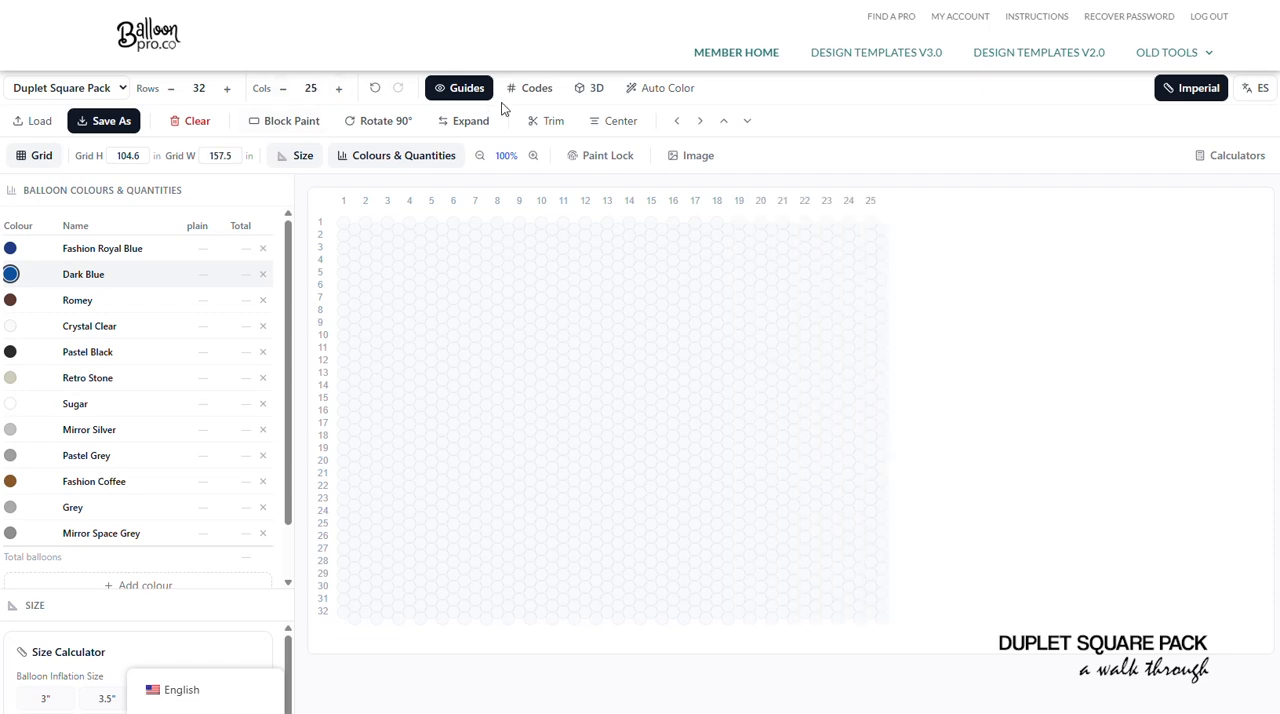
- Load the Castle image into Auto Color Mapping and analyze it for recommended colours with white skipped
left_click(636, 88)
left_click(688, 509)
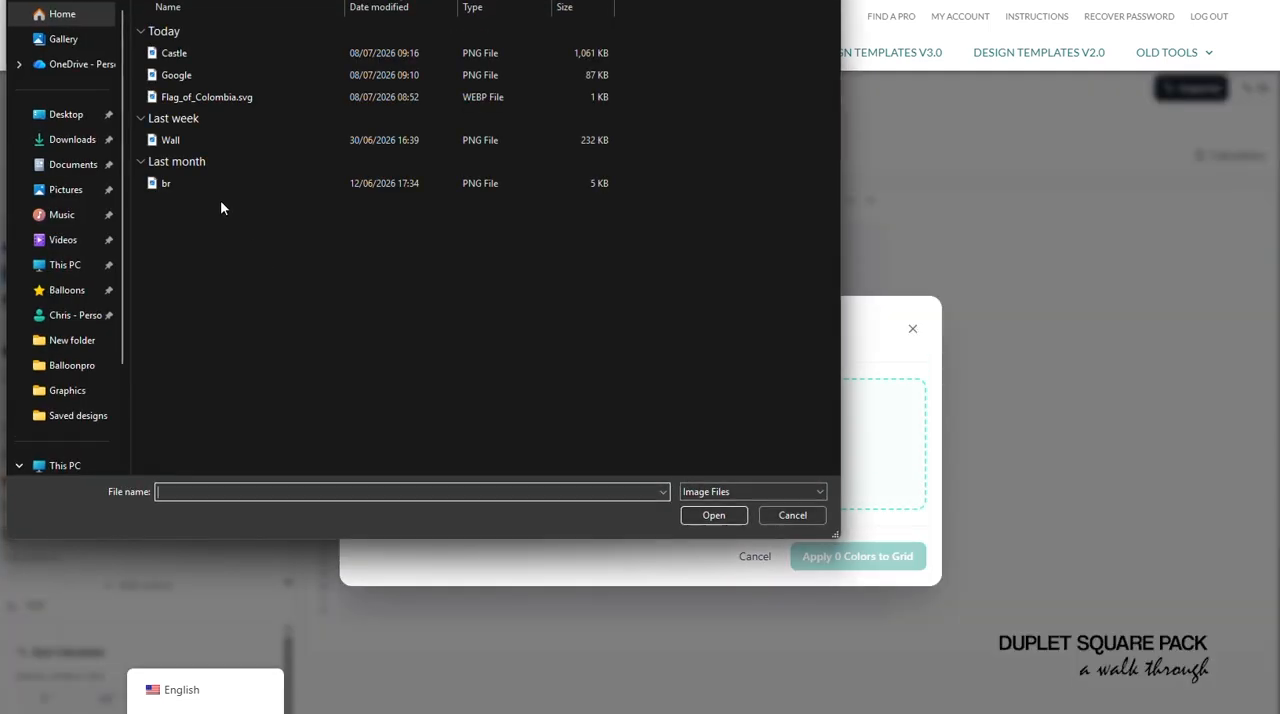
double_click(171, 56)
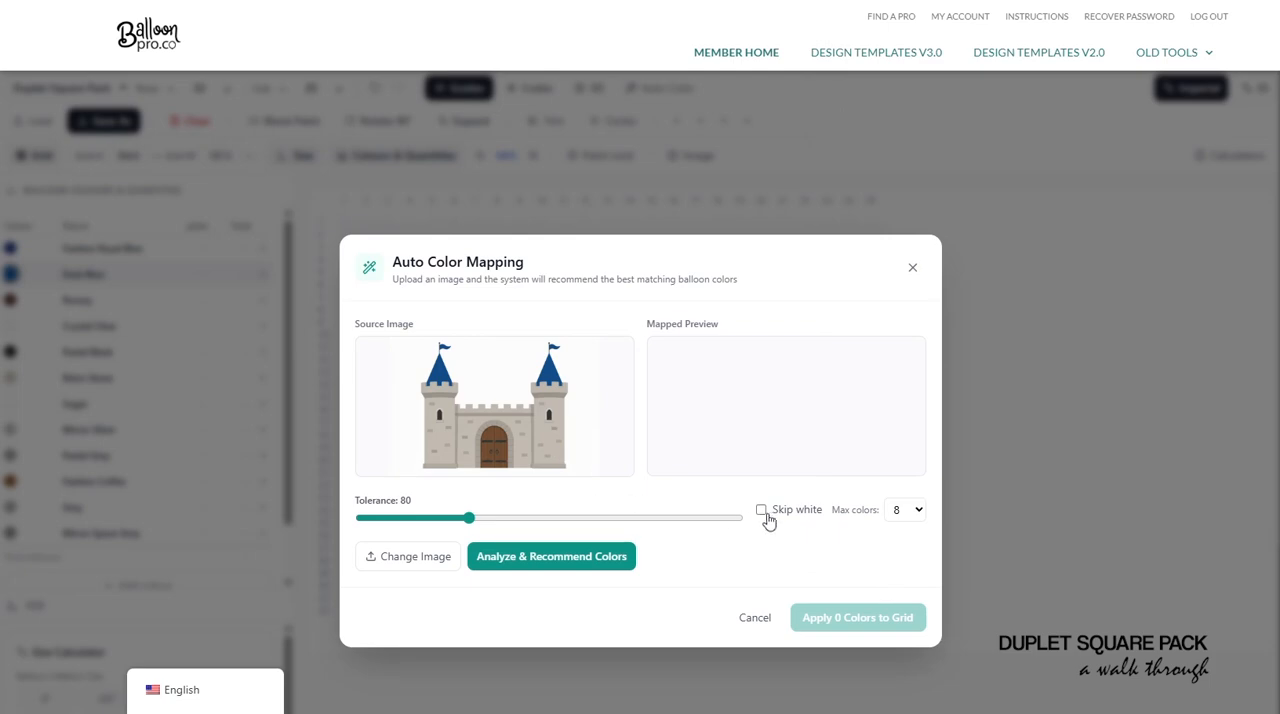
left_click(592, 556)
- Apply the 8 recommended castle colours to the 25-column grid
scroll(771, 480, "down", 3)
scroll(815, 573, "down", 3)
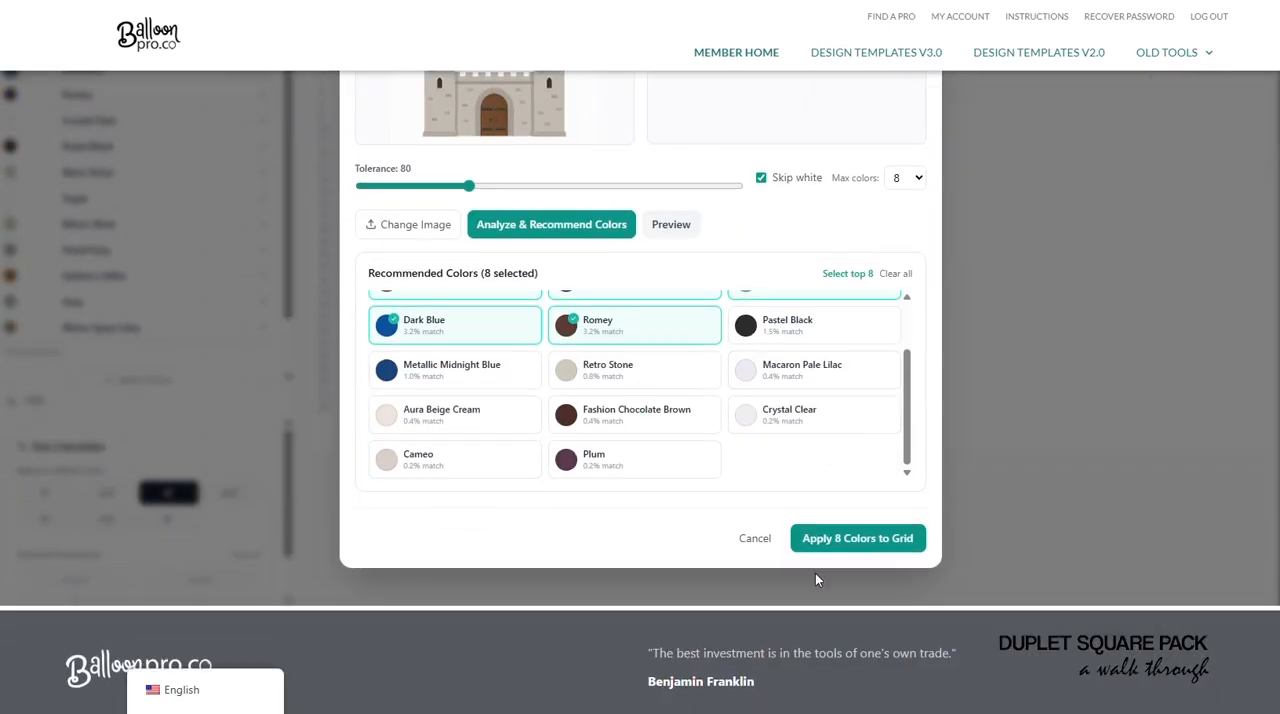
left_click(822, 537)
scroll(1000, 428, "up", 2)
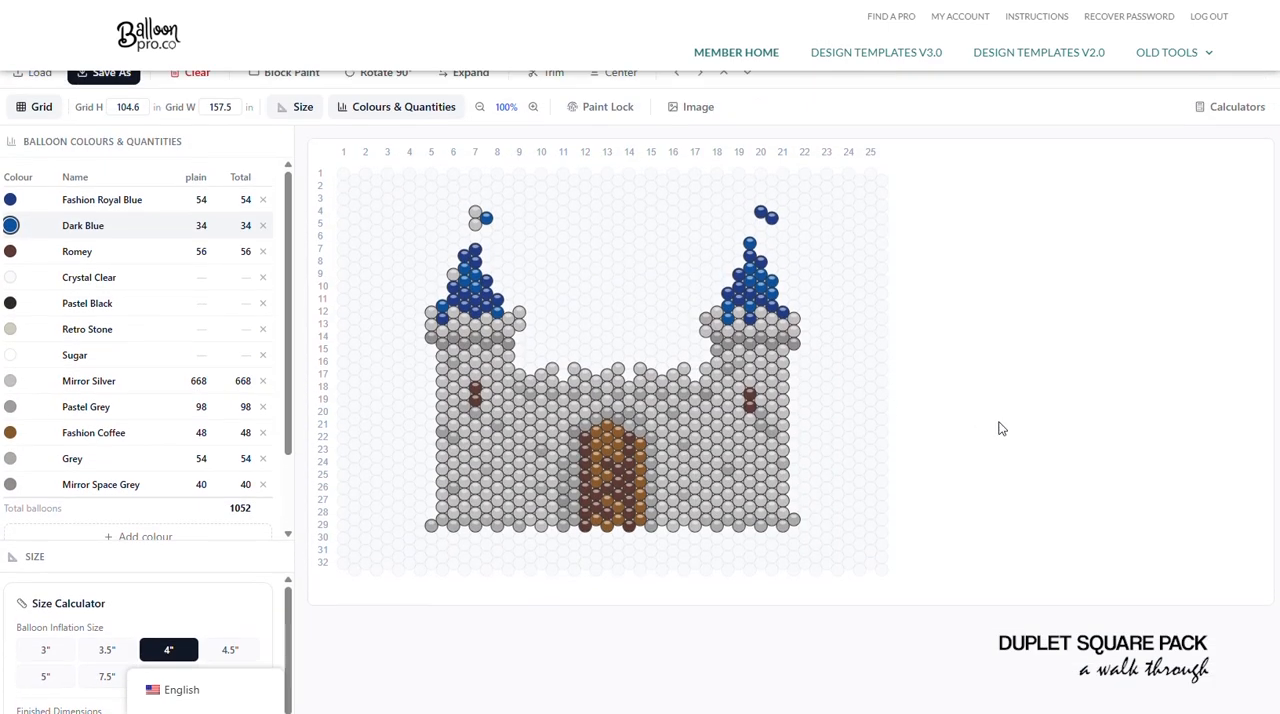
scroll(1061, 467, "up", 1)
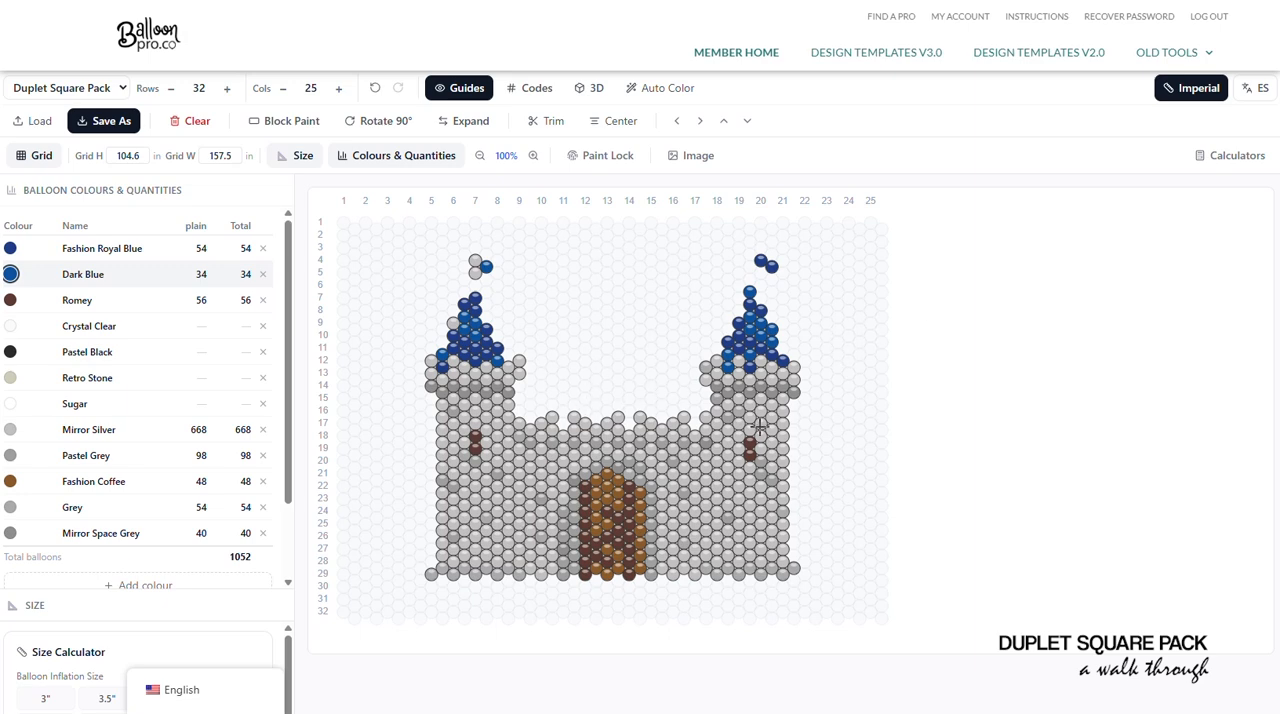
- Hide the guides and paint a vertical Pastel Black flagpole above the blue roof of each castle tower
left_click(90, 352)
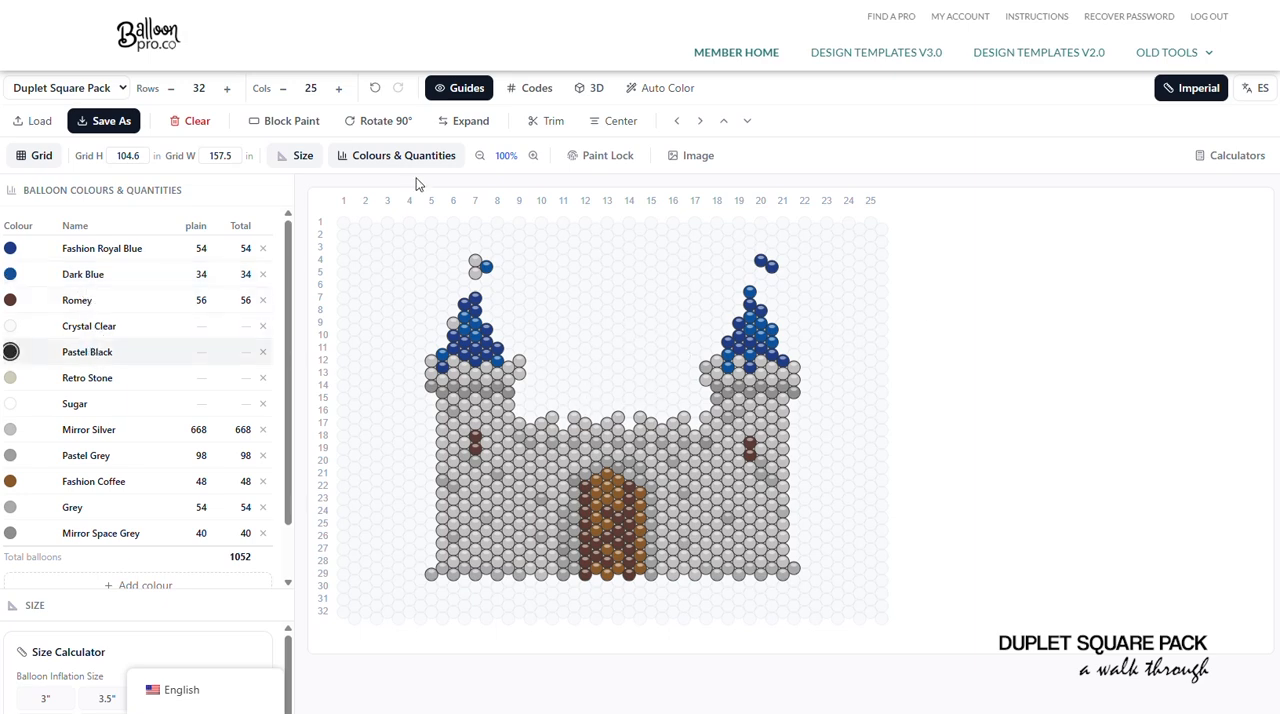
left_click(465, 90)
left_click_drag(452, 240, 465, 268)
left_click_drag(729, 236, 727, 270)
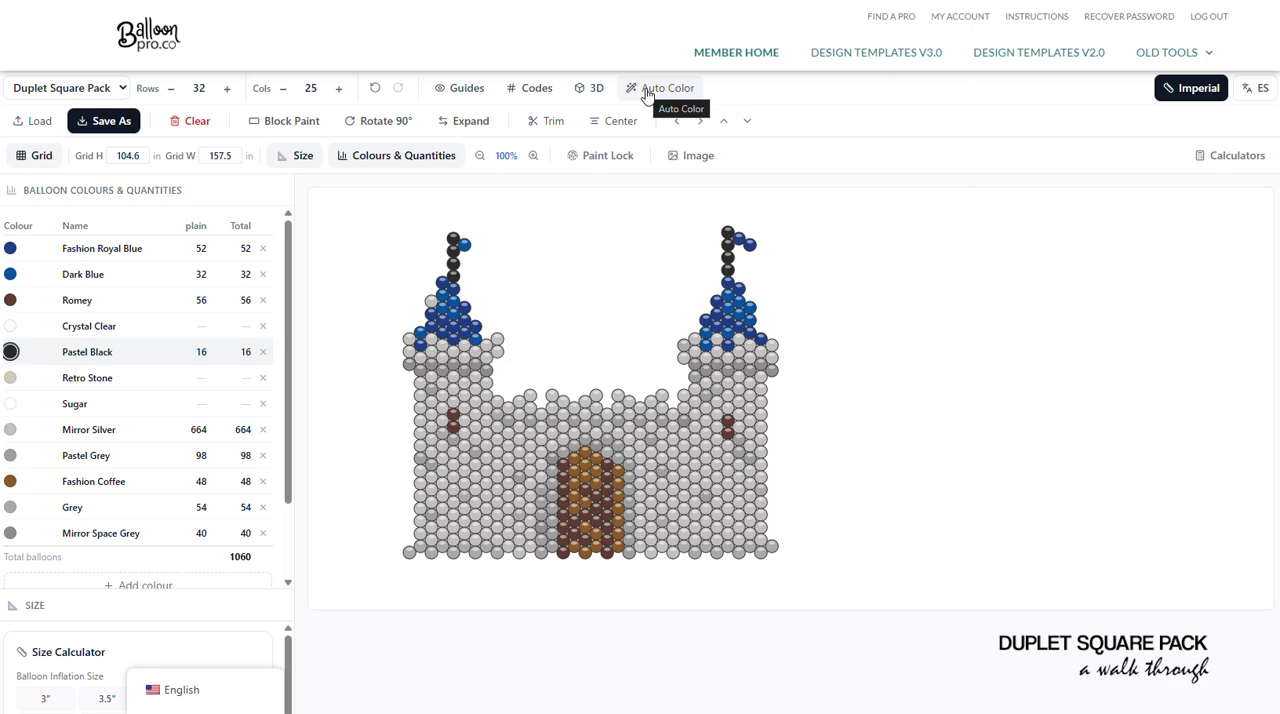
- Inspect the castle in 3D and with its colour codes displayed, then return to the flat grid with guides shown
left_click(592, 88)
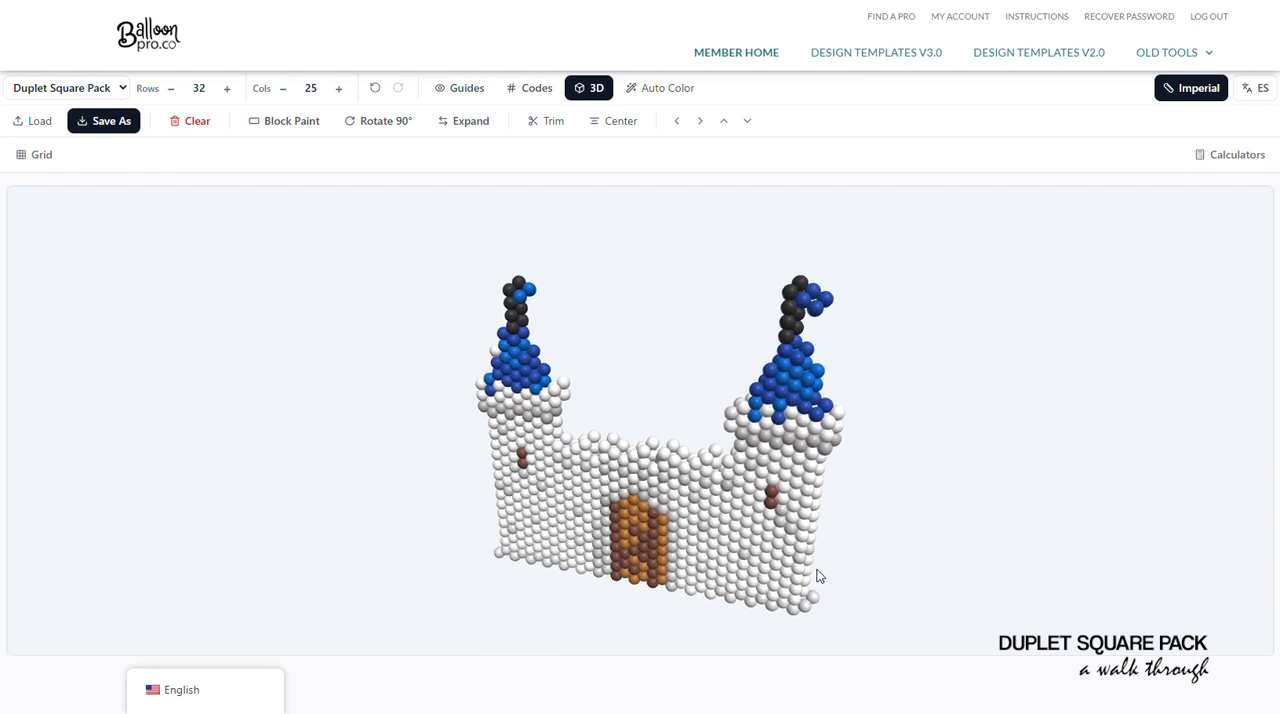
left_click(592, 88)
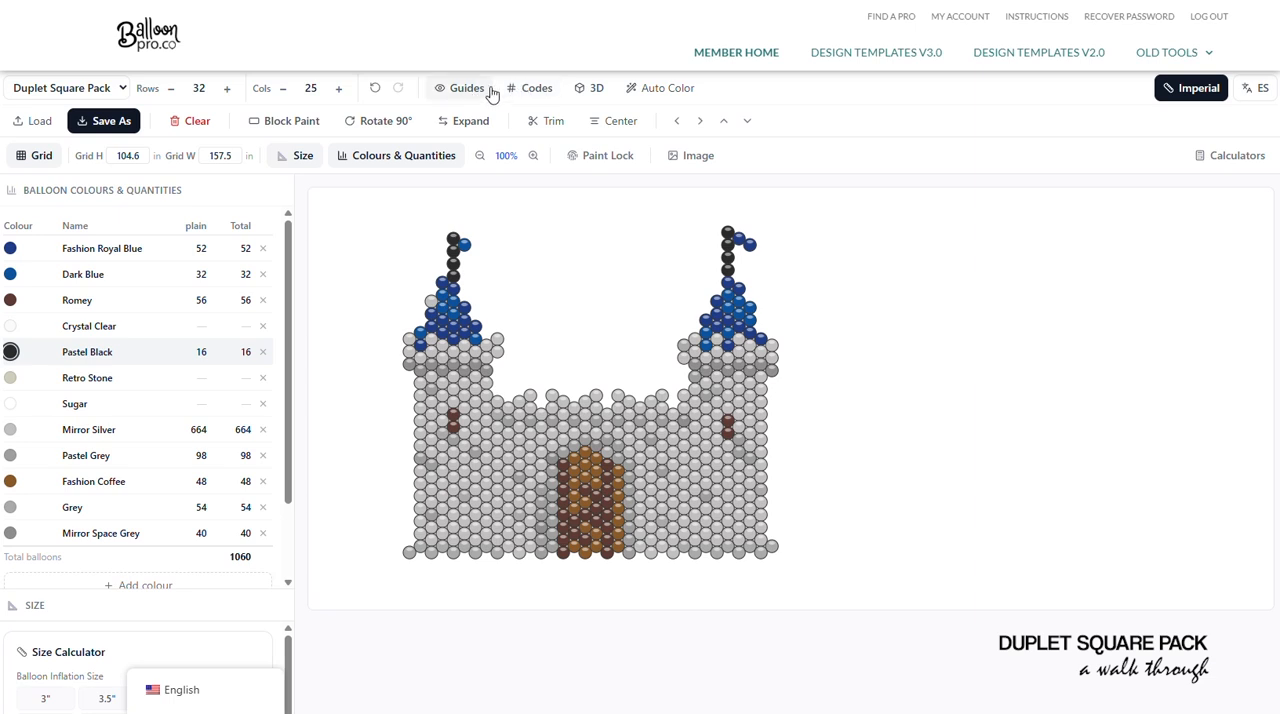
left_click(527, 91)
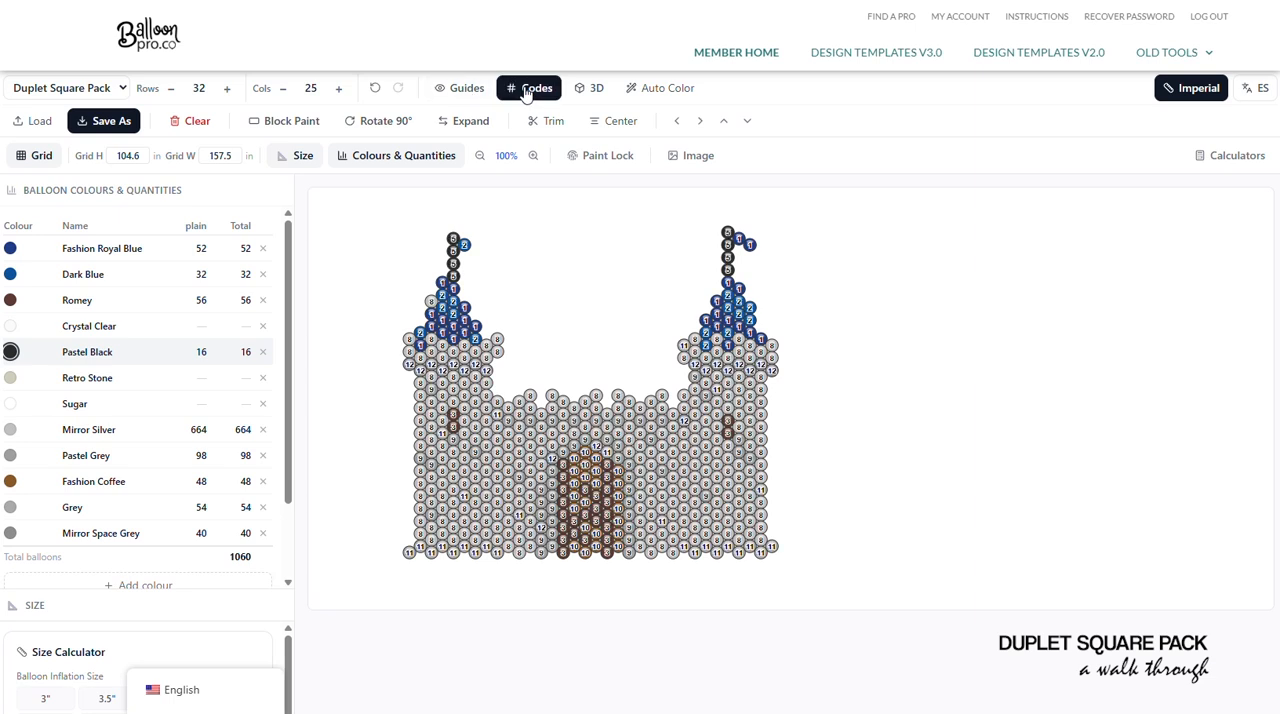
left_click(527, 91)
left_click(459, 88)
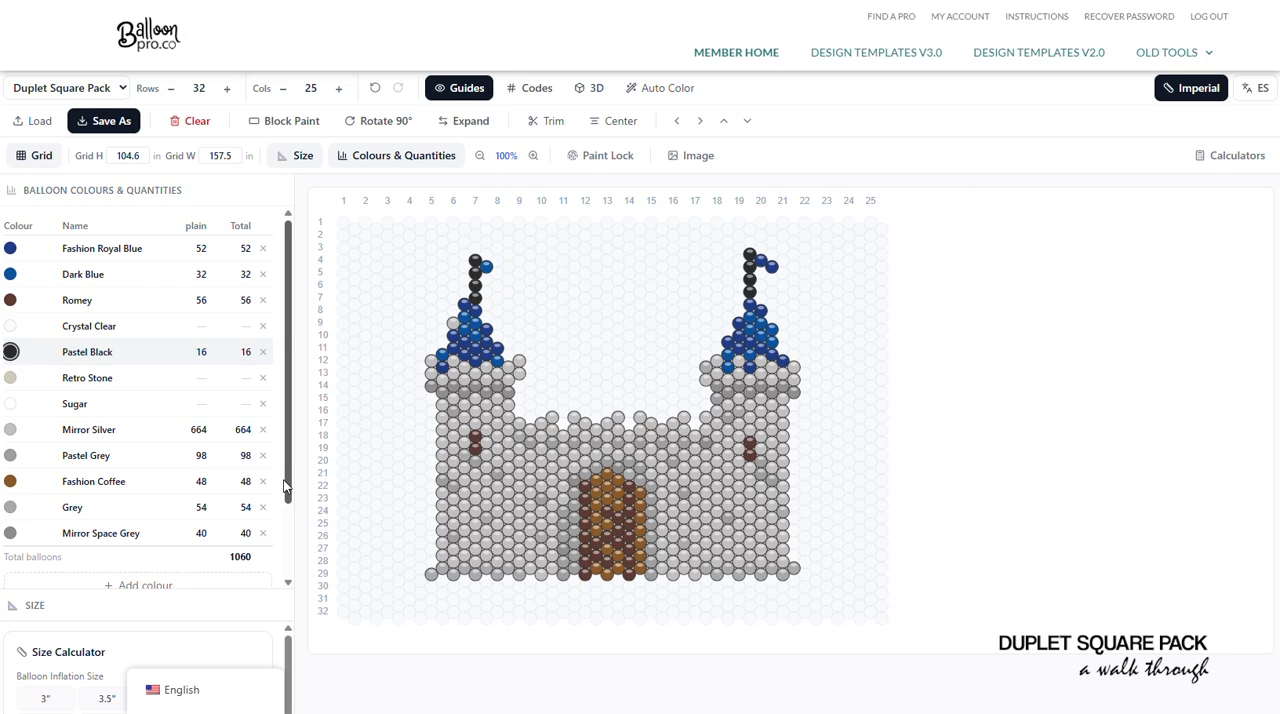
- Fill out the flags on both tower poles with Dark Blue balloons, recolouring the second tower's flag to match
left_click_drag(285, 487, 292, 400)
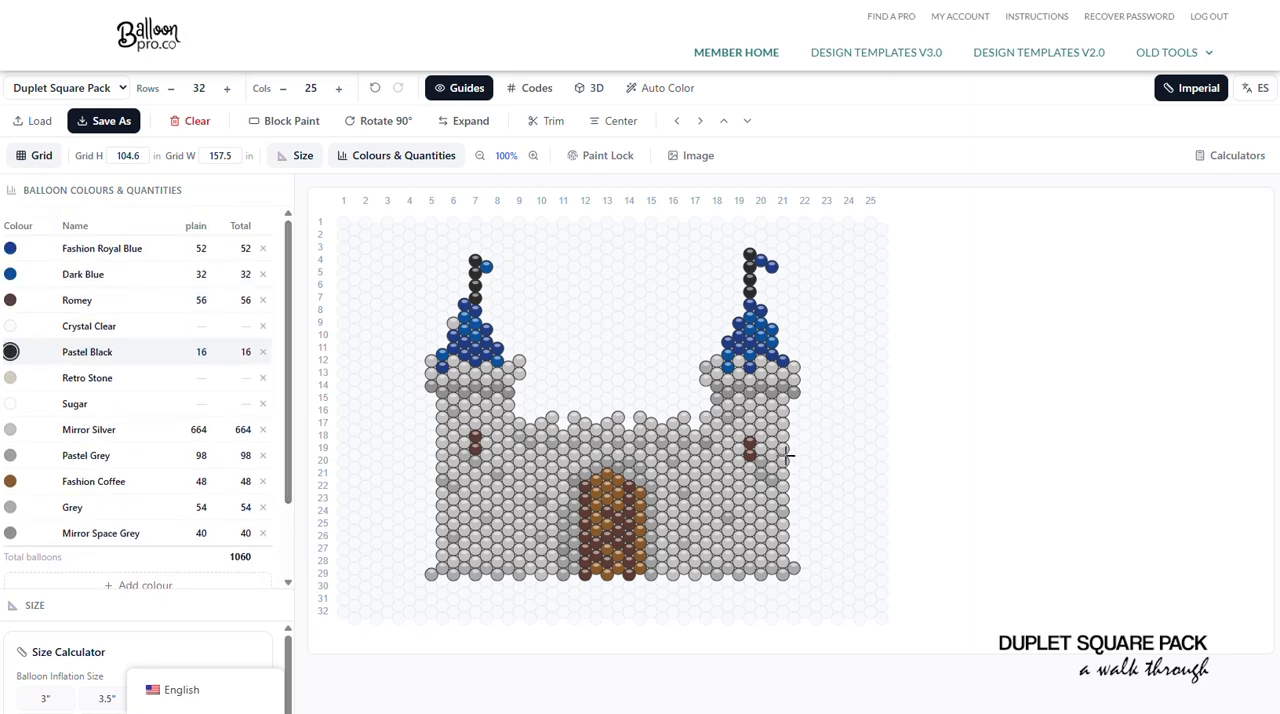
left_click(94, 276)
left_click(487, 280)
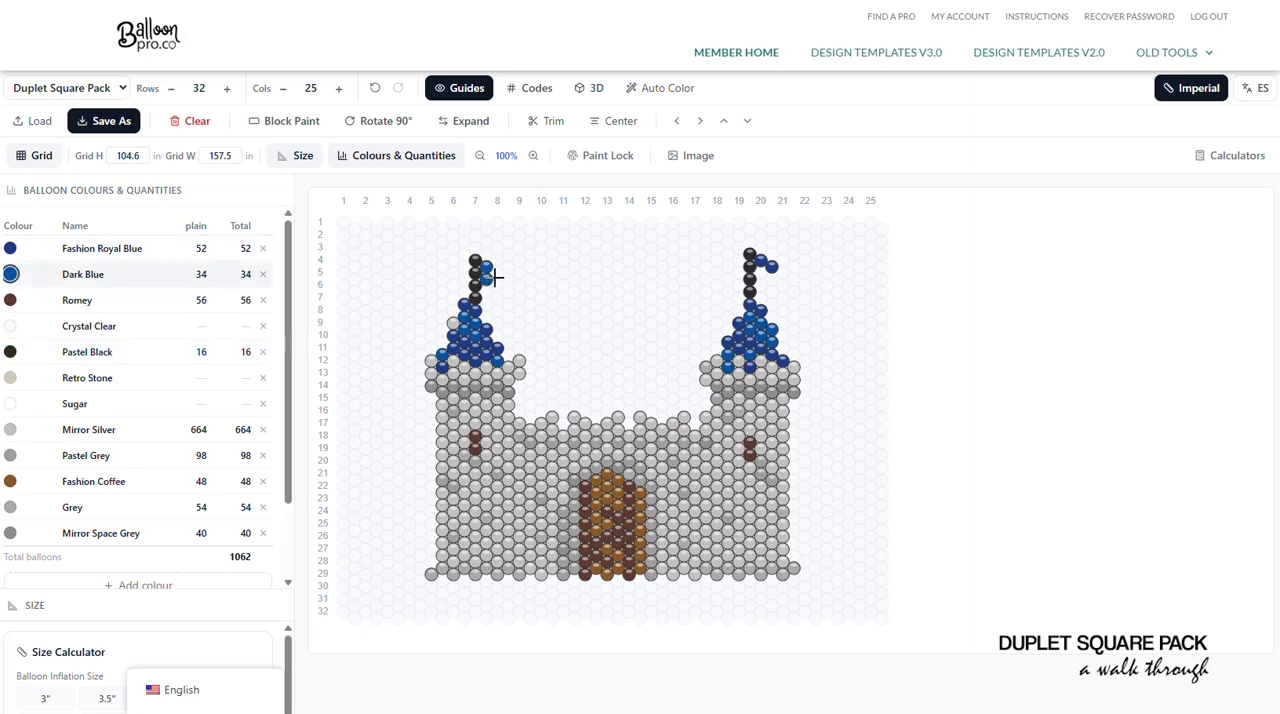
left_click(497, 273)
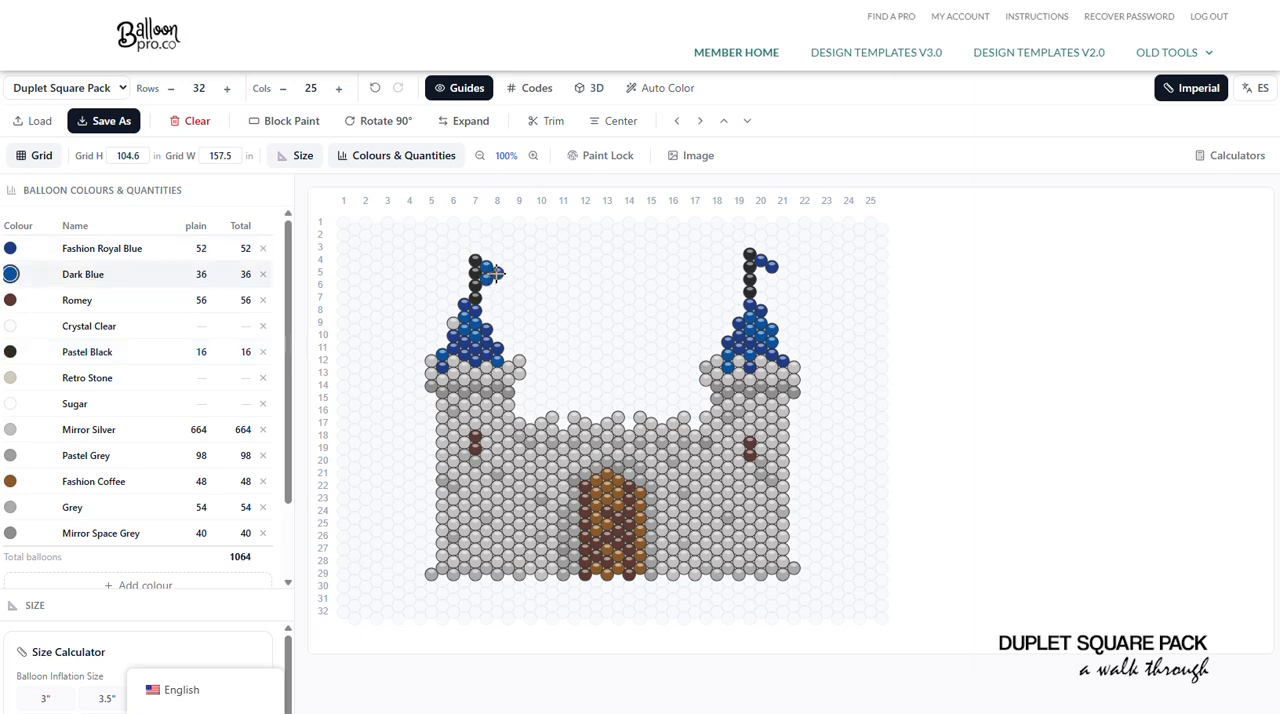
left_click(770, 267)
left_click(761, 272)
scroll(620, 394, "down", 2)
scroll(666, 386, "up", 2)
- Examine the castle with its columns expanded into separate pairs, then return to the compact layout
left_click(470, 121)
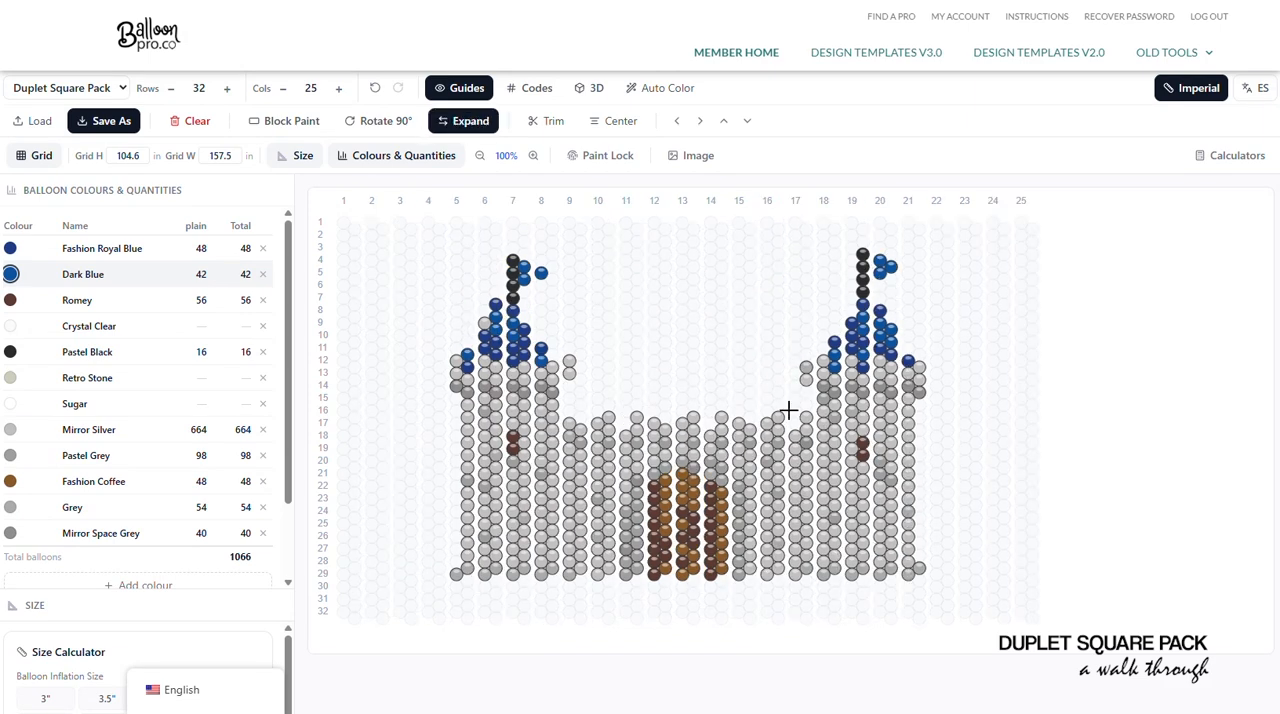
left_click(452, 120)
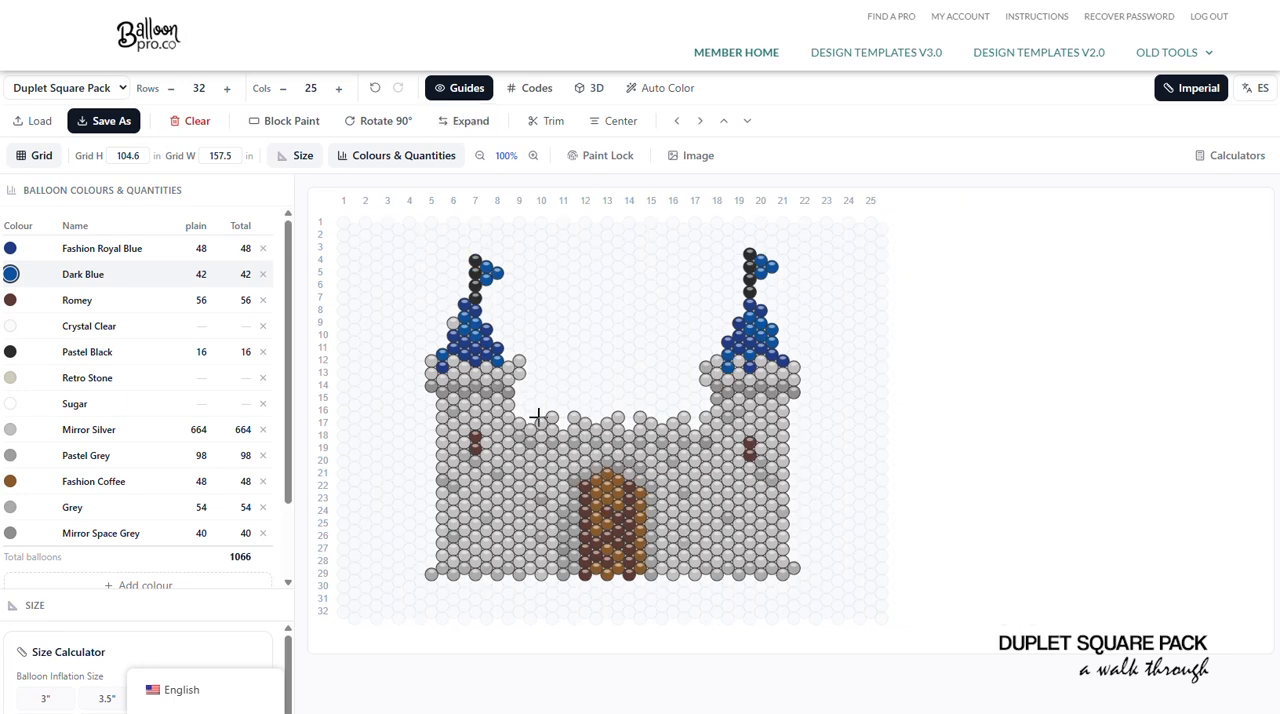
scroll(535, 430, "down", 2)
scroll(531, 446, "up", 2)
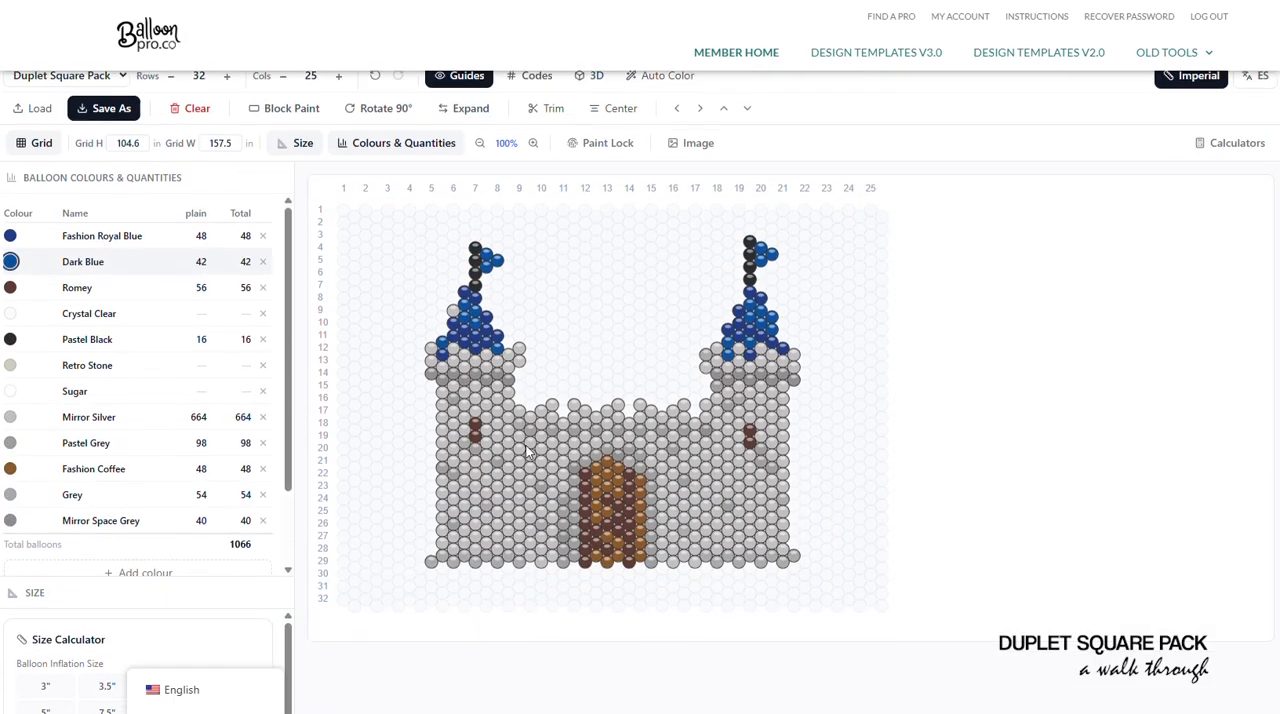